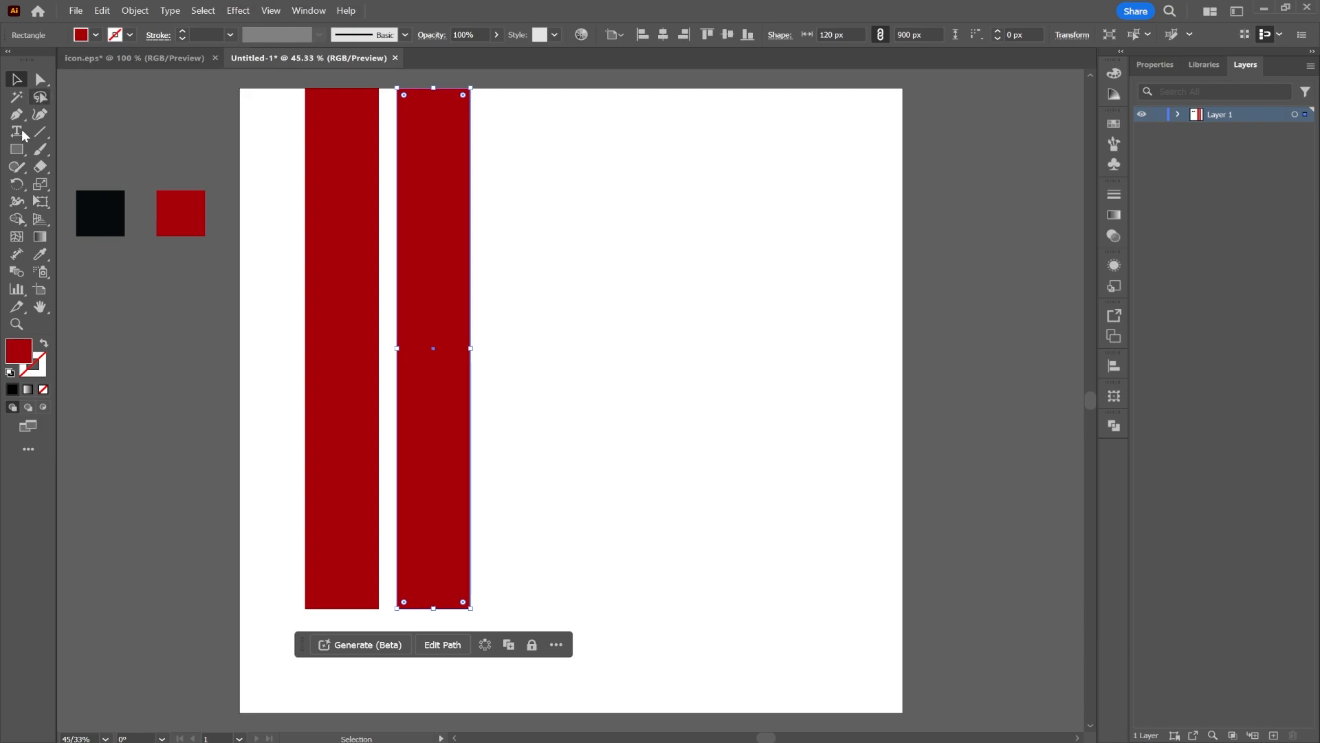
Fill the second stripe with the dark swatch colour using the Eyedropper
{"action": "left_click", "coordinate": [40, 253]}
{"action": "left_click", "coordinate": [97, 216]}
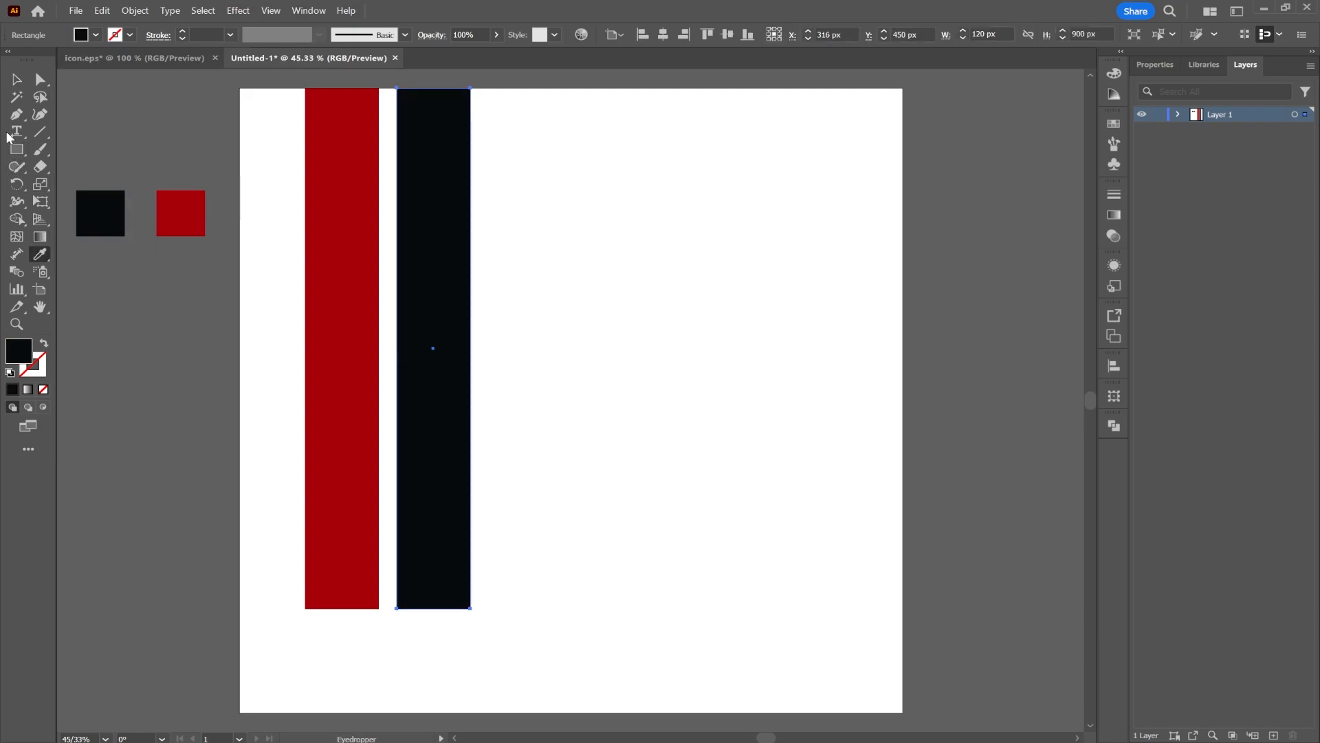
{"action": "left_click", "coordinate": [17, 79]}
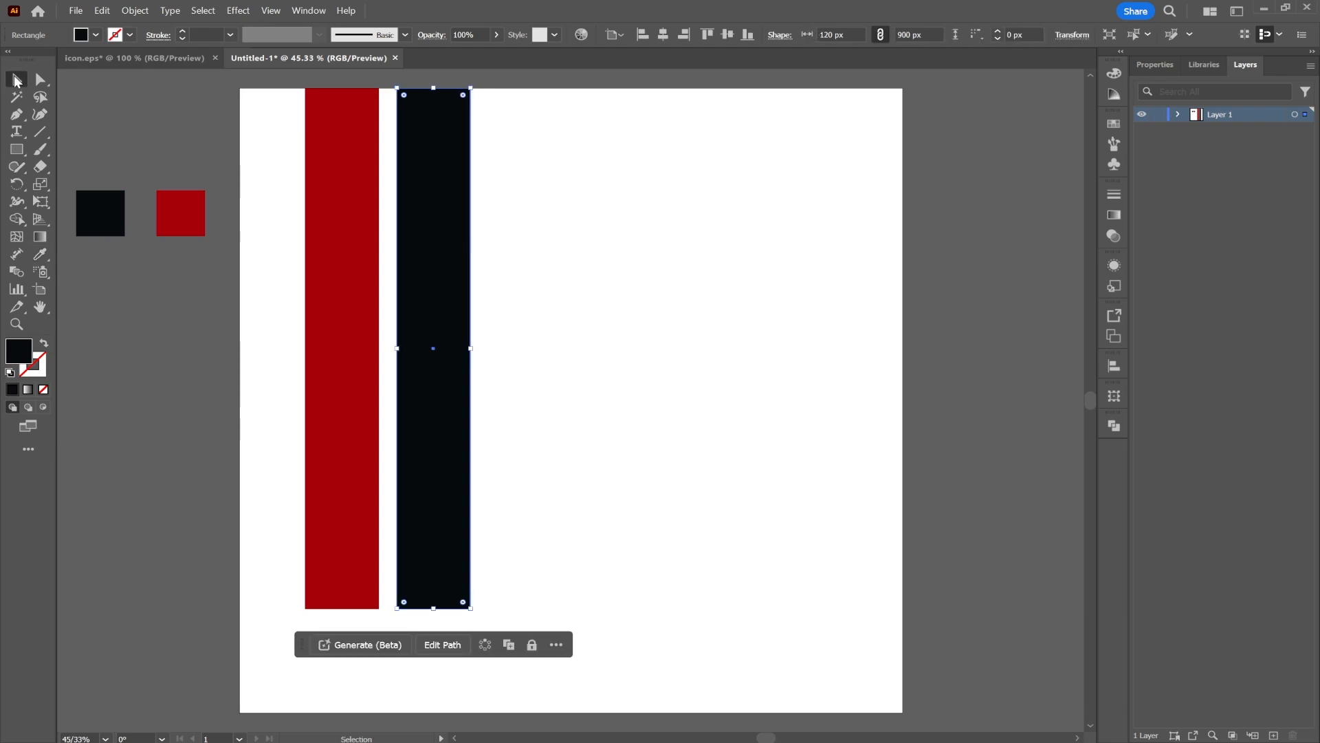
Copy the sneaker image from icon.eps and paste it into the Untitled-1 document
{"action": "left_click", "coordinate": [16, 157]}
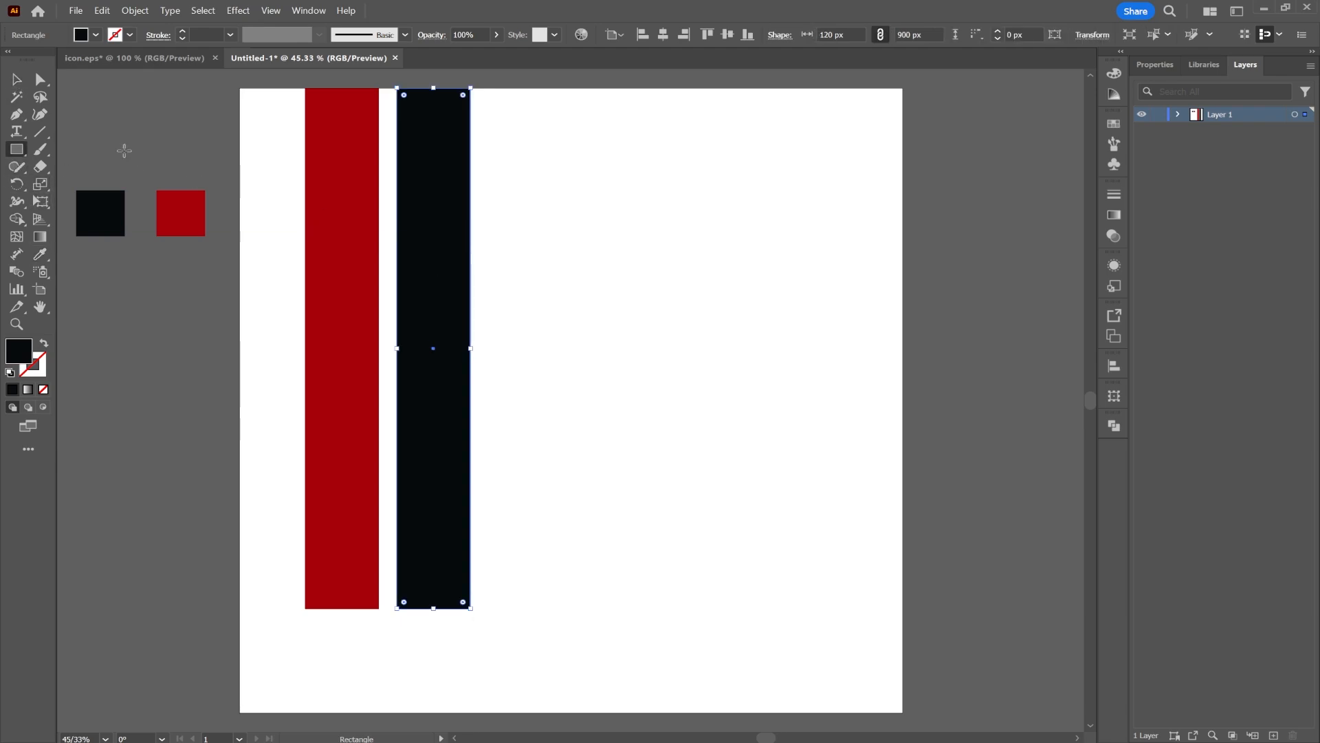
{"action": "left_click", "coordinate": [121, 59]}
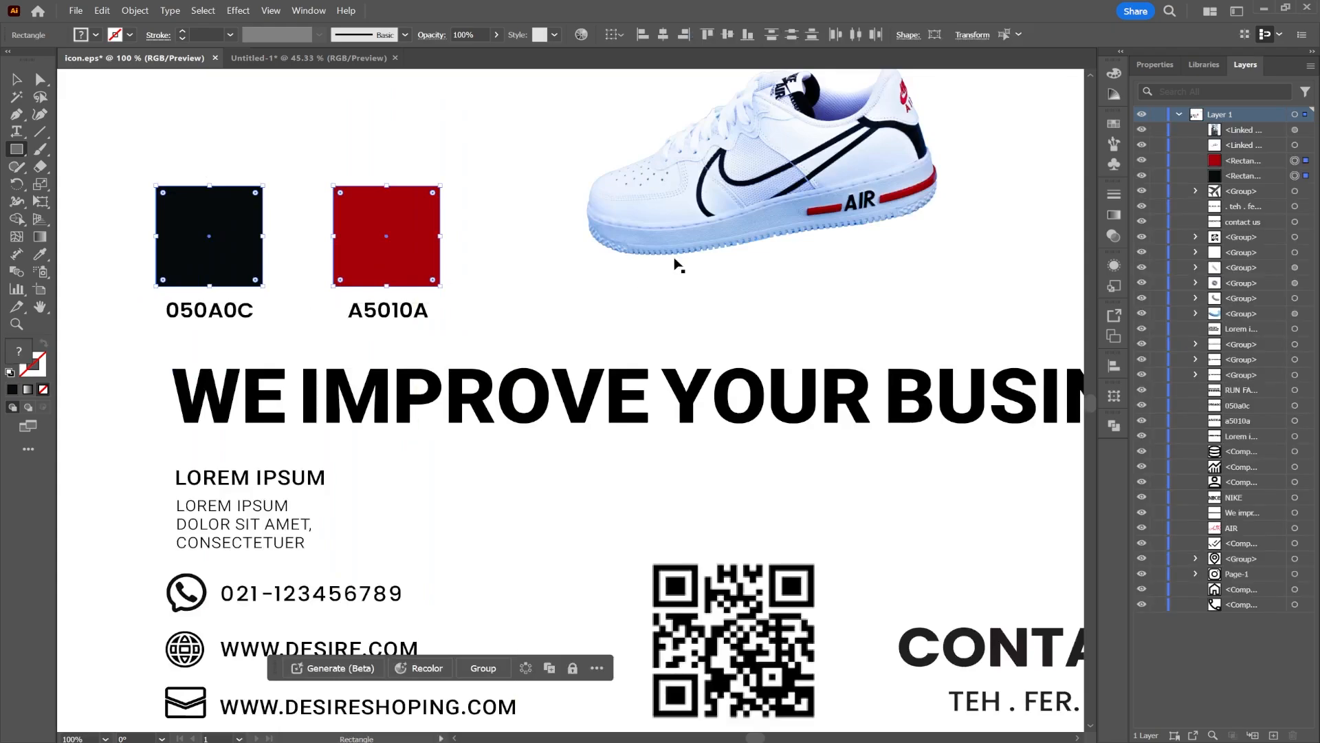
{"action": "left_click", "coordinate": [17, 79]}
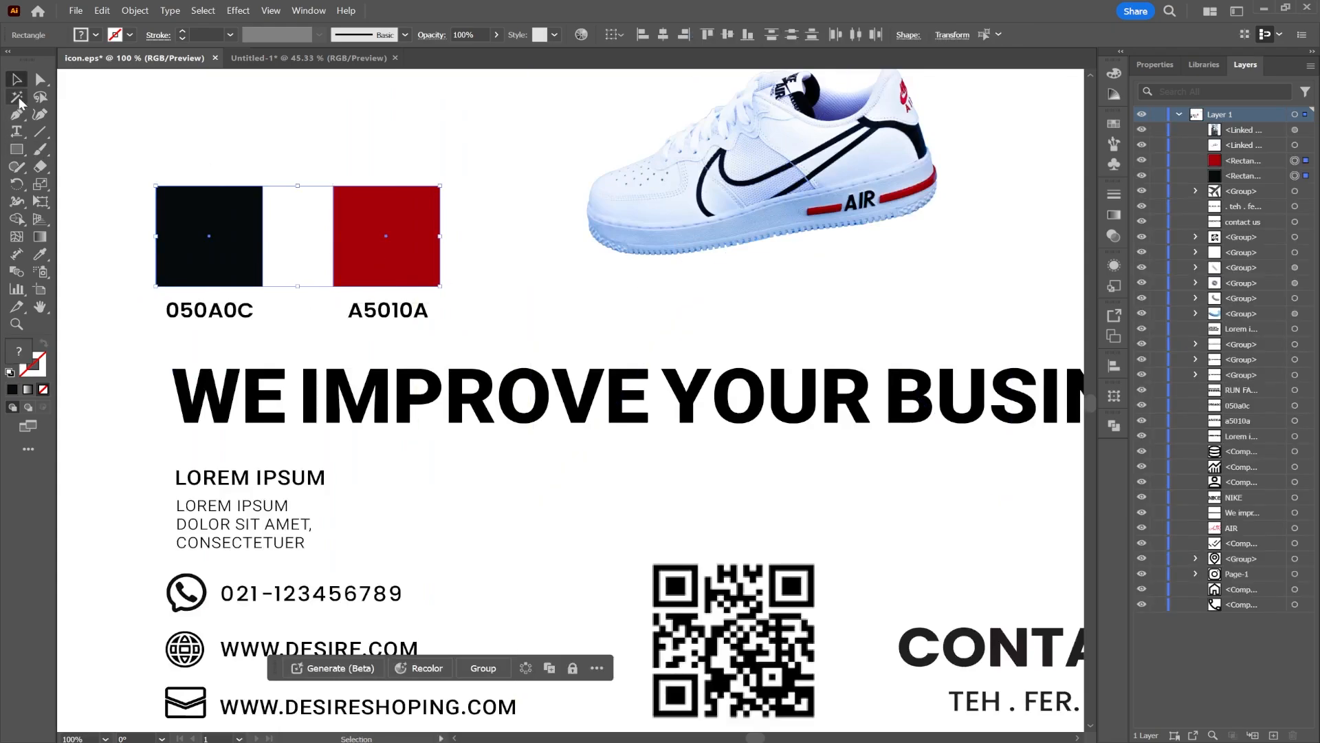
{"action": "left_click", "coordinate": [754, 158]}
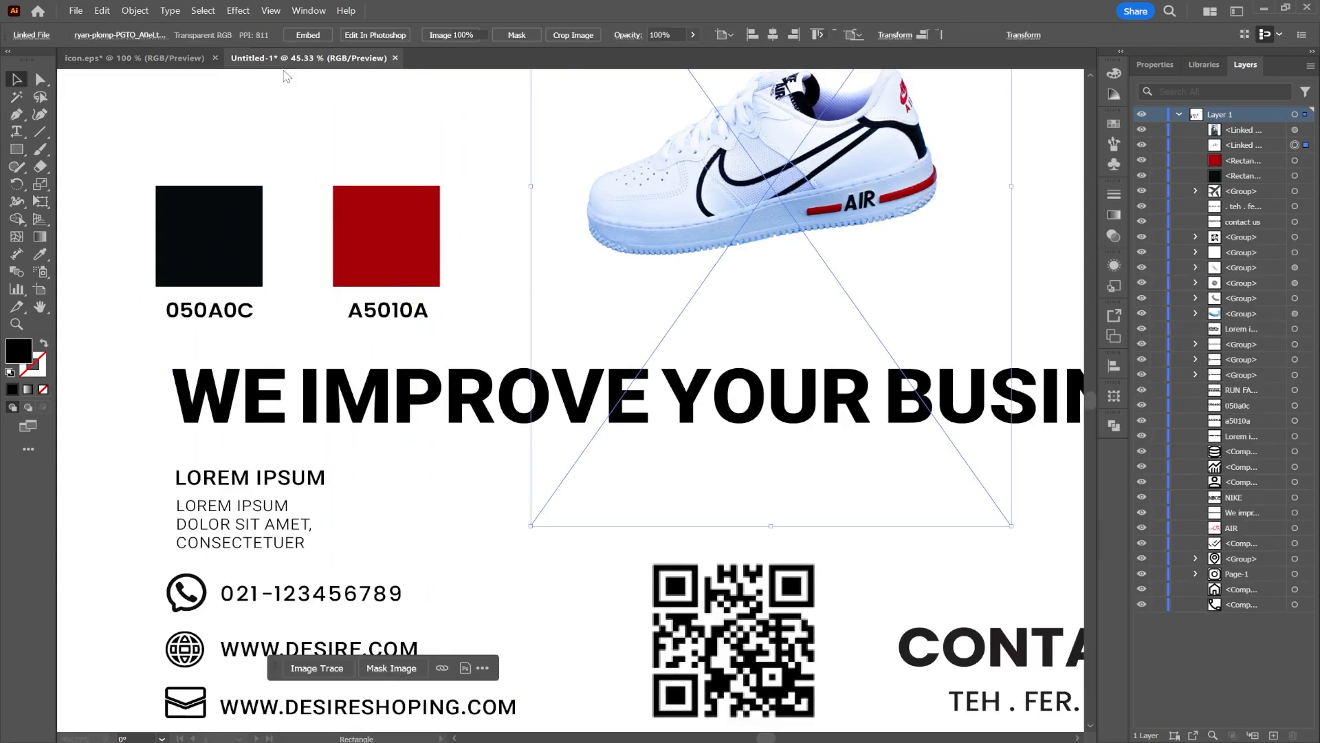
{"action": "left_click", "coordinate": [292, 59]}
{"action": "key", "text": "ctrl+v"}
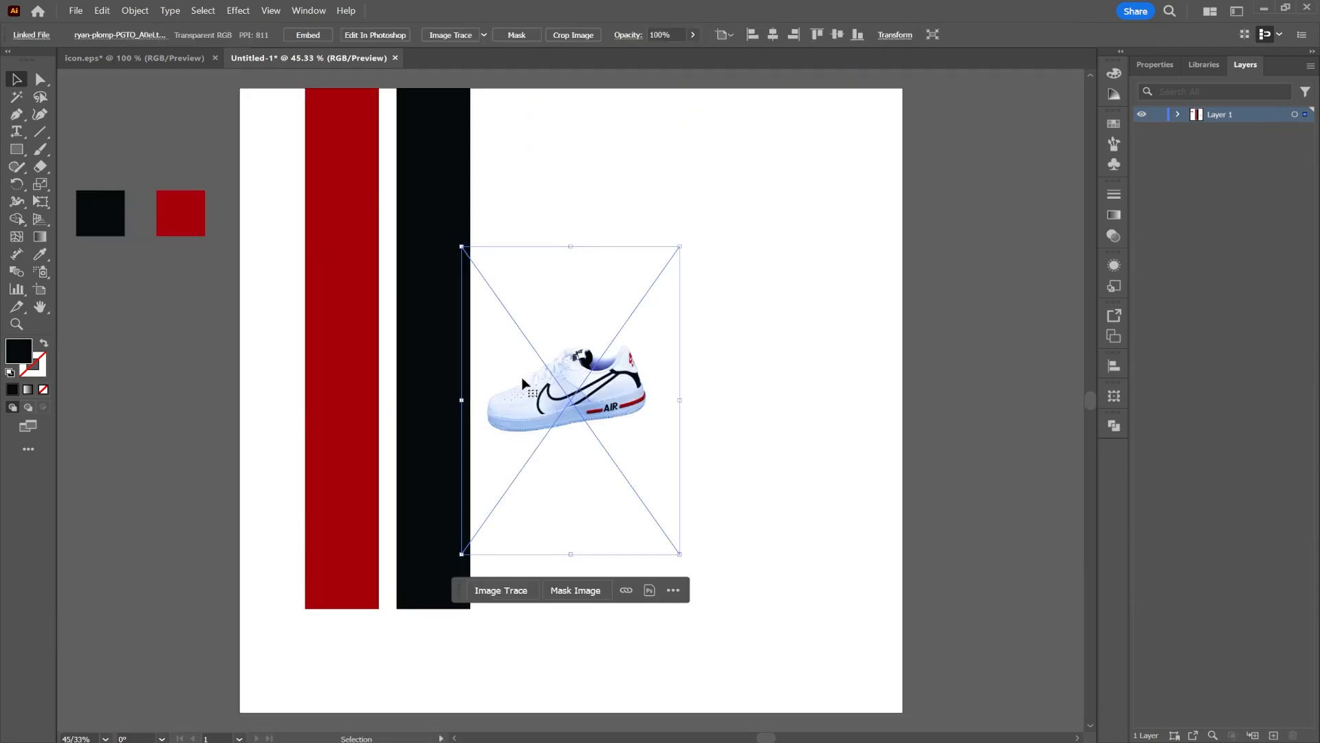
Move, enlarge and rotate the sneaker so it sits diagonally across both stripes
{"action": "left_click_drag", "start_coordinate": [575, 386], "coordinate": [392, 453]}
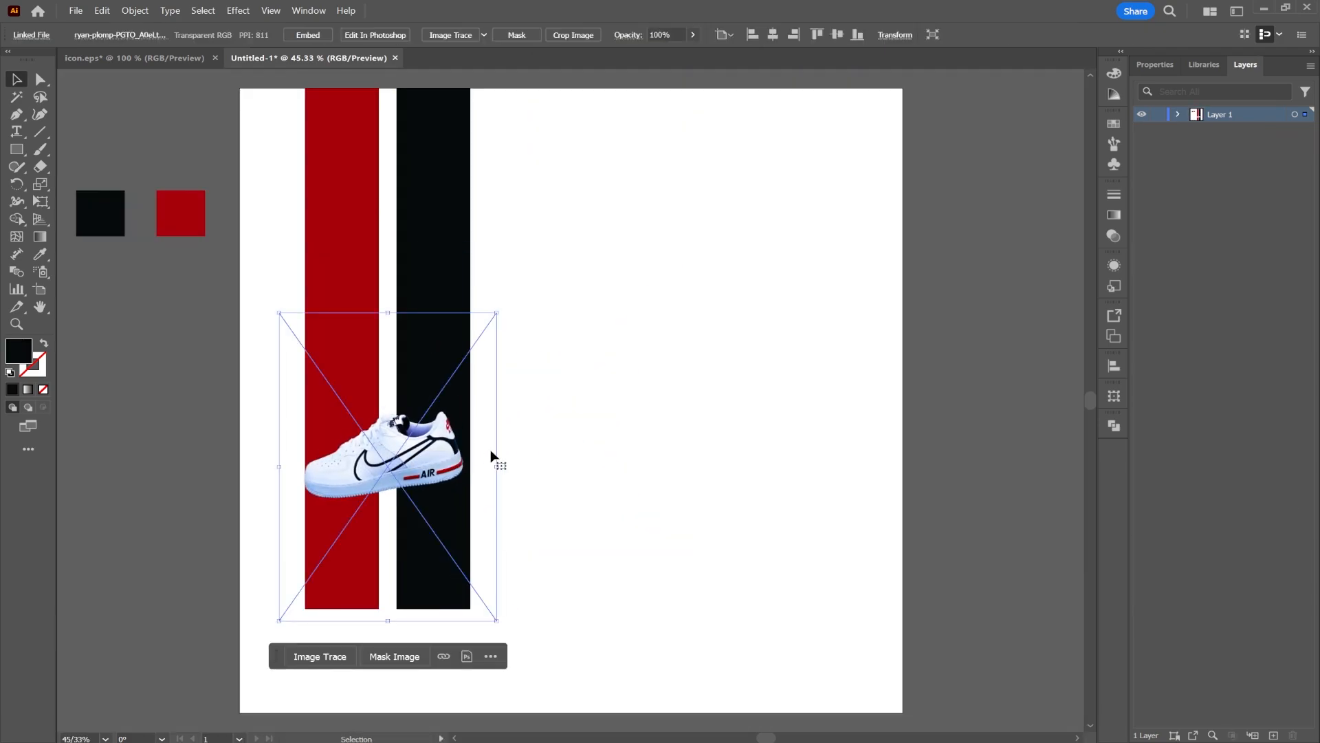
{"action": "left_click_drag", "start_coordinate": [499, 462], "coordinate": [758, 420]}
{"action": "left_click_drag", "start_coordinate": [593, 438], "coordinate": [540, 435]}
{"action": "left_click_drag", "start_coordinate": [716, 463], "coordinate": [711, 427]}
{"action": "left_click_drag", "start_coordinate": [593, 447], "coordinate": [557, 438]}
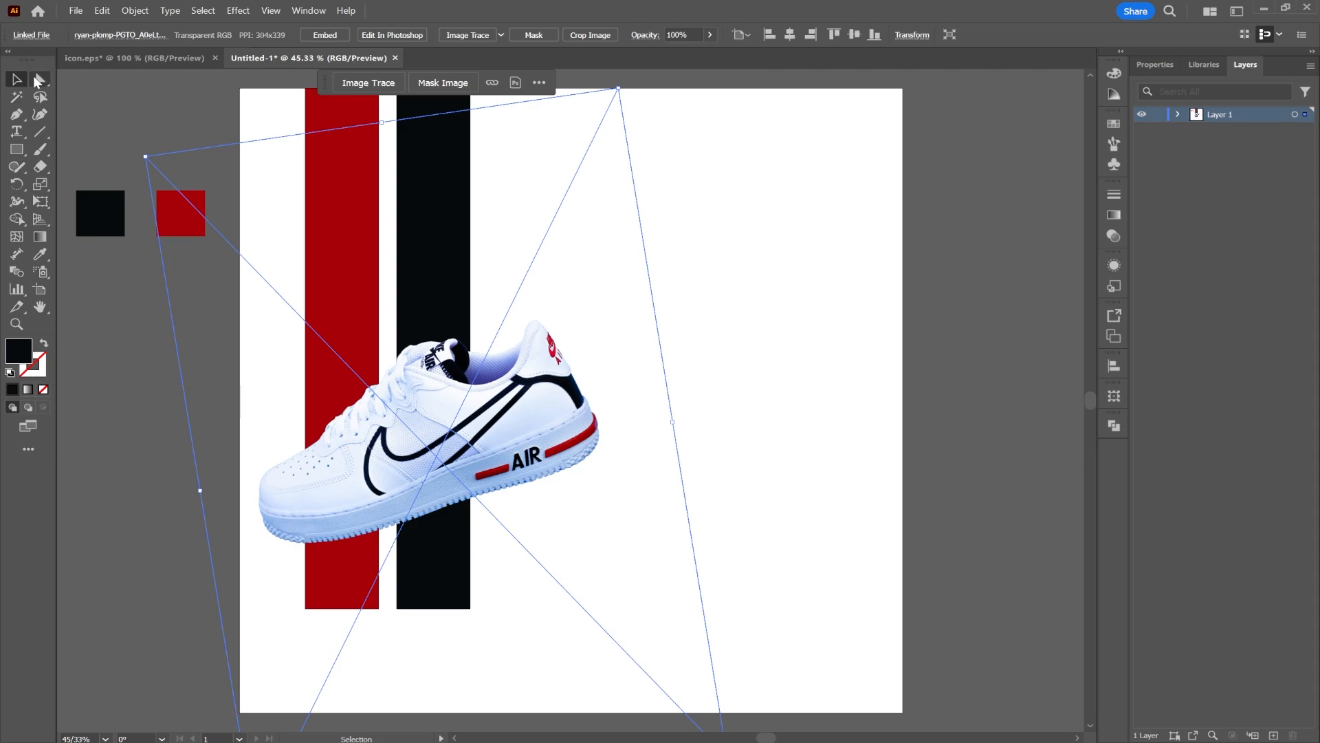
Lock the sneaker image layer in the Layers panel
{"action": "left_click", "coordinate": [884, 415]}
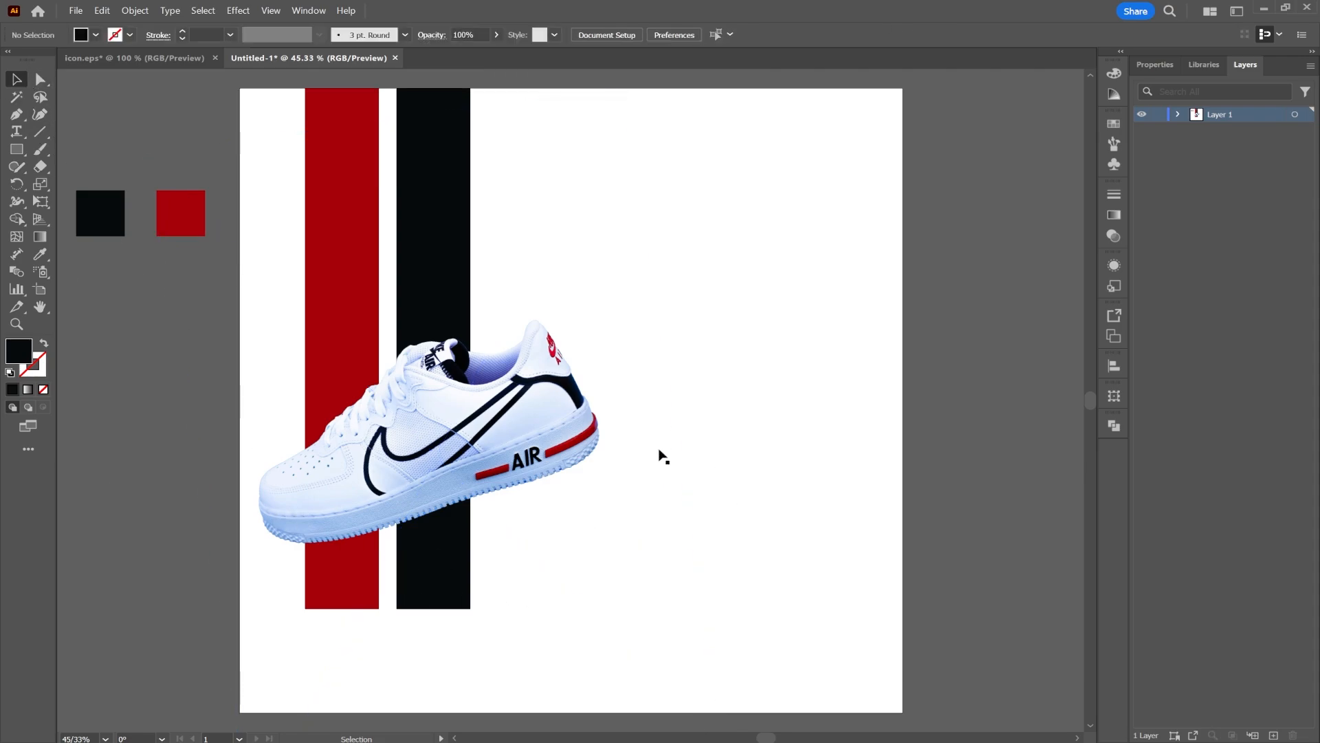
{"action": "left_click", "coordinate": [674, 421]}
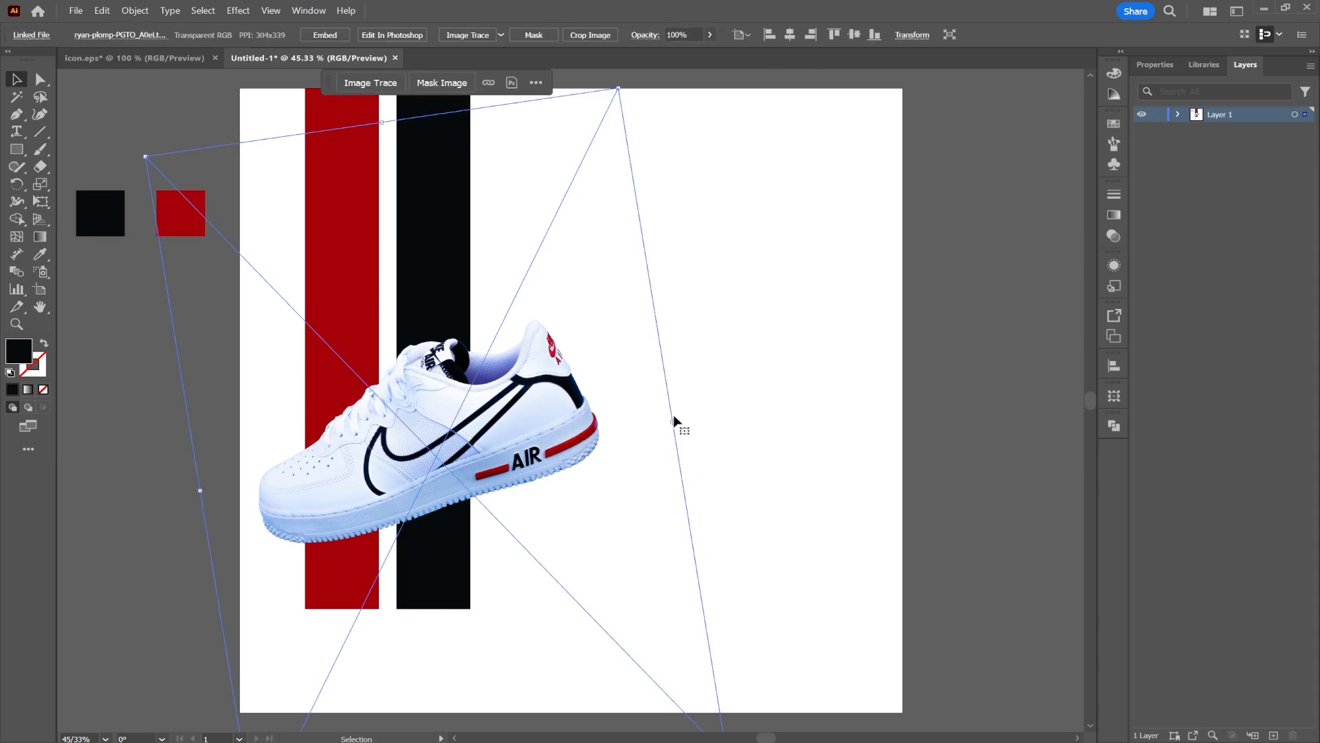
{"action": "left_click", "coordinate": [1177, 114]}
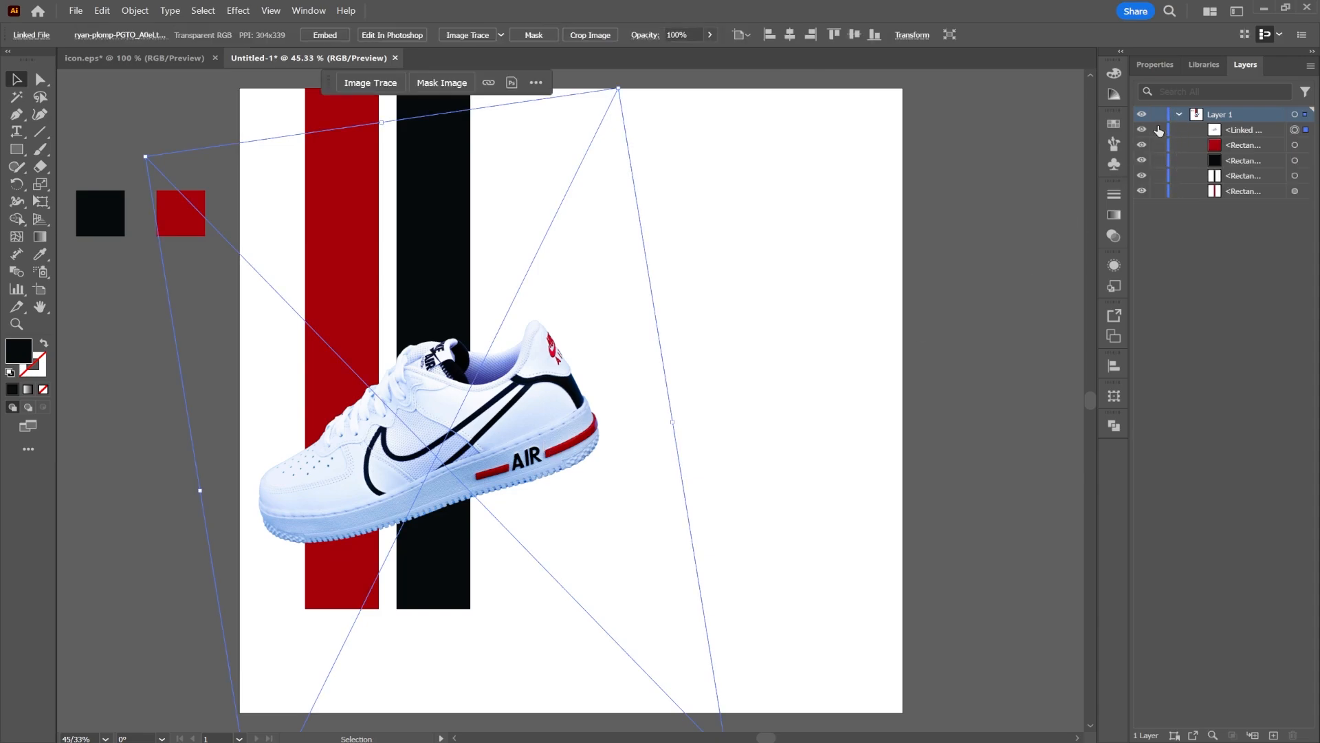
{"action": "left_click", "coordinate": [1158, 130]}
Shorten the dark and red stripes so their bottom ends hide behind the sneaker
{"action": "left_click", "coordinate": [441, 590]}
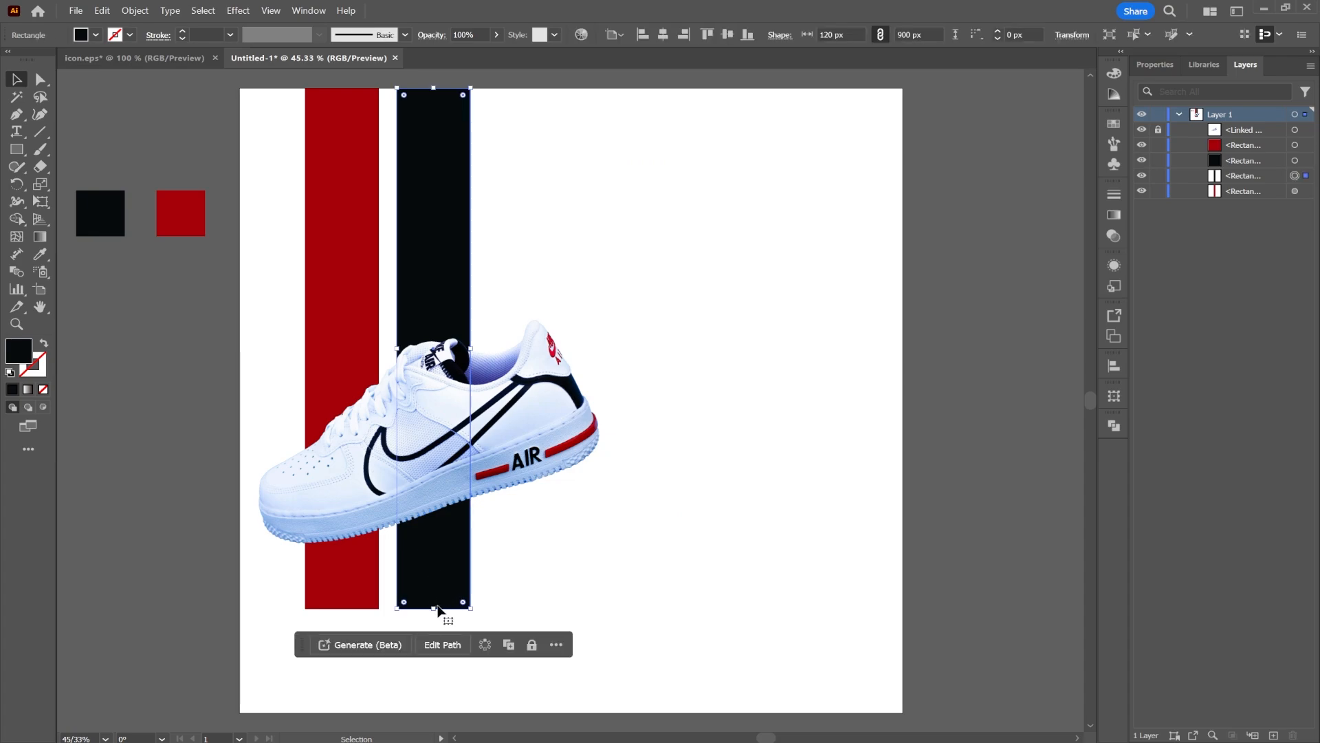
{"action": "left_click_drag", "start_coordinate": [435, 609], "coordinate": [434, 490]}
{"action": "left_click", "coordinate": [338, 600]}
{"action": "left_click_drag", "start_coordinate": [339, 610], "coordinate": [377, 506]}
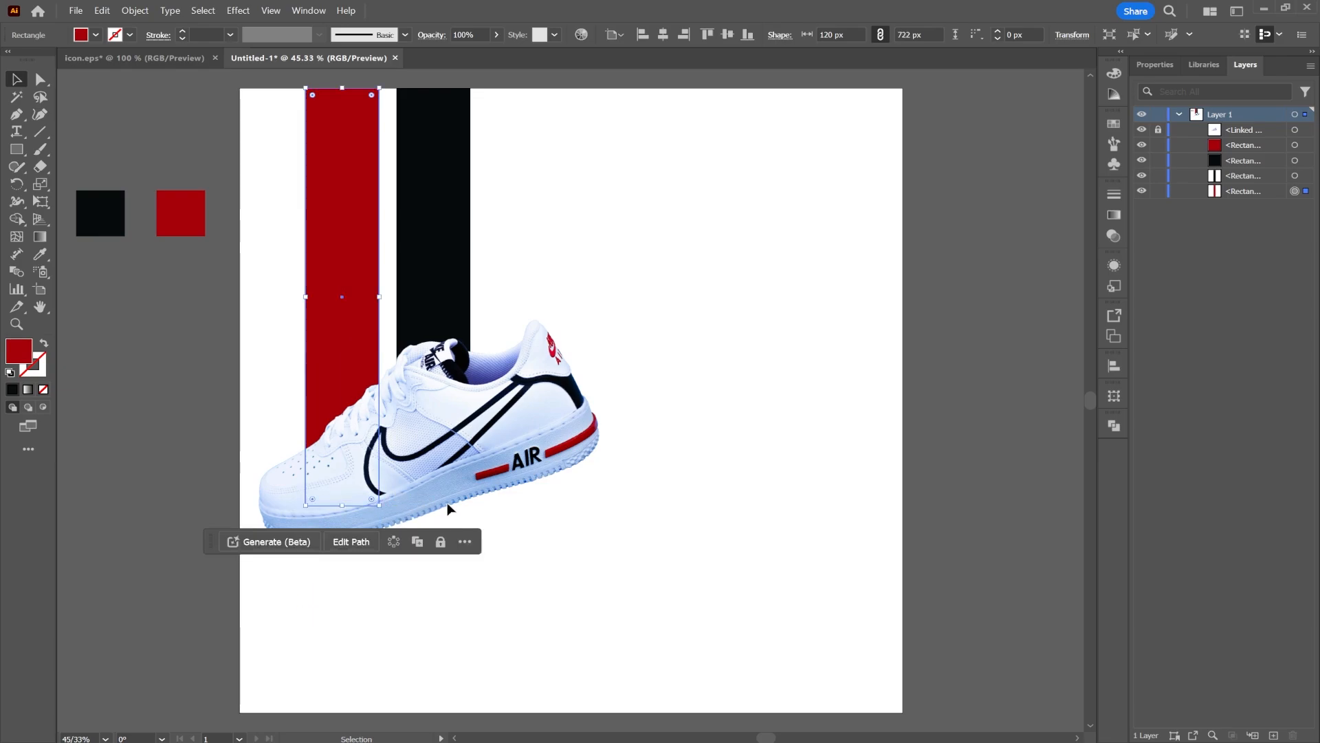
{"action": "left_click", "coordinate": [555, 451]}
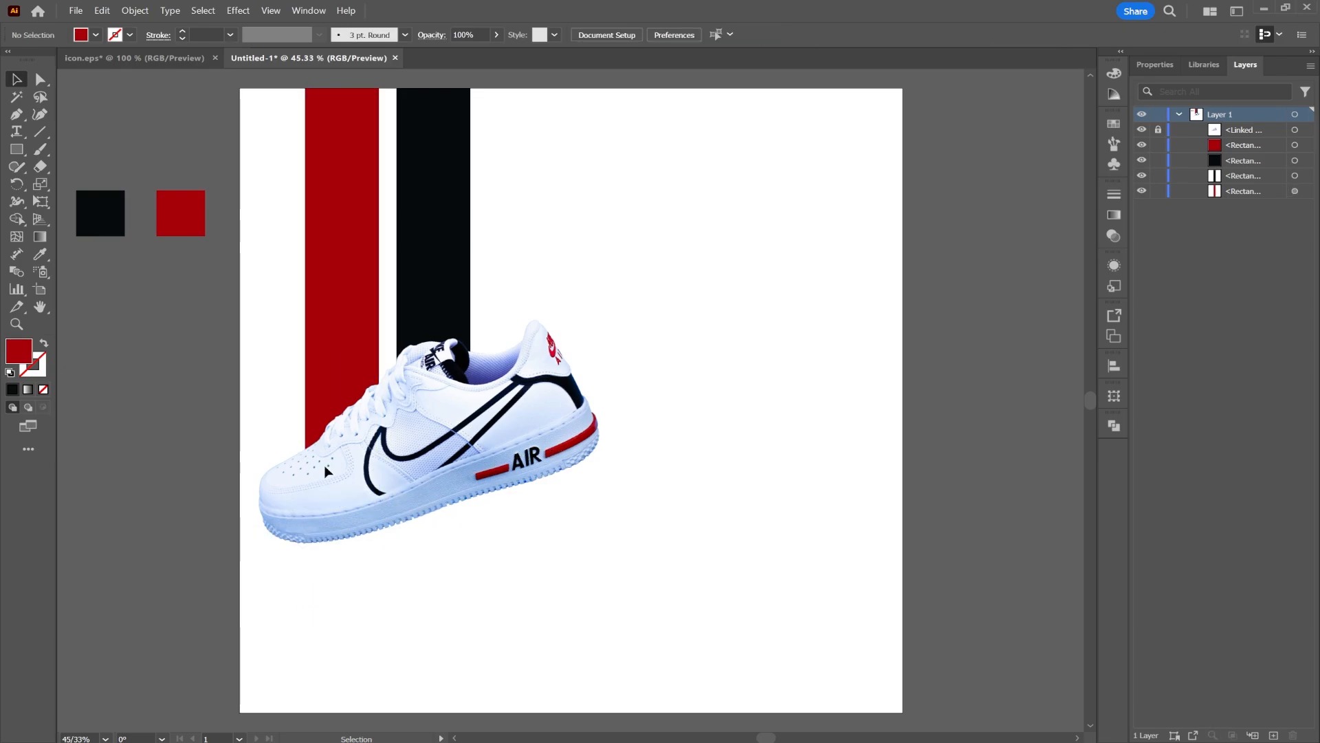
Draw a flat ellipse about 475 by 37 px below the sneaker with the Ellipse tool
{"action": "left_click_drag", "start_coordinate": [17, 149], "coordinate": [57, 180]}
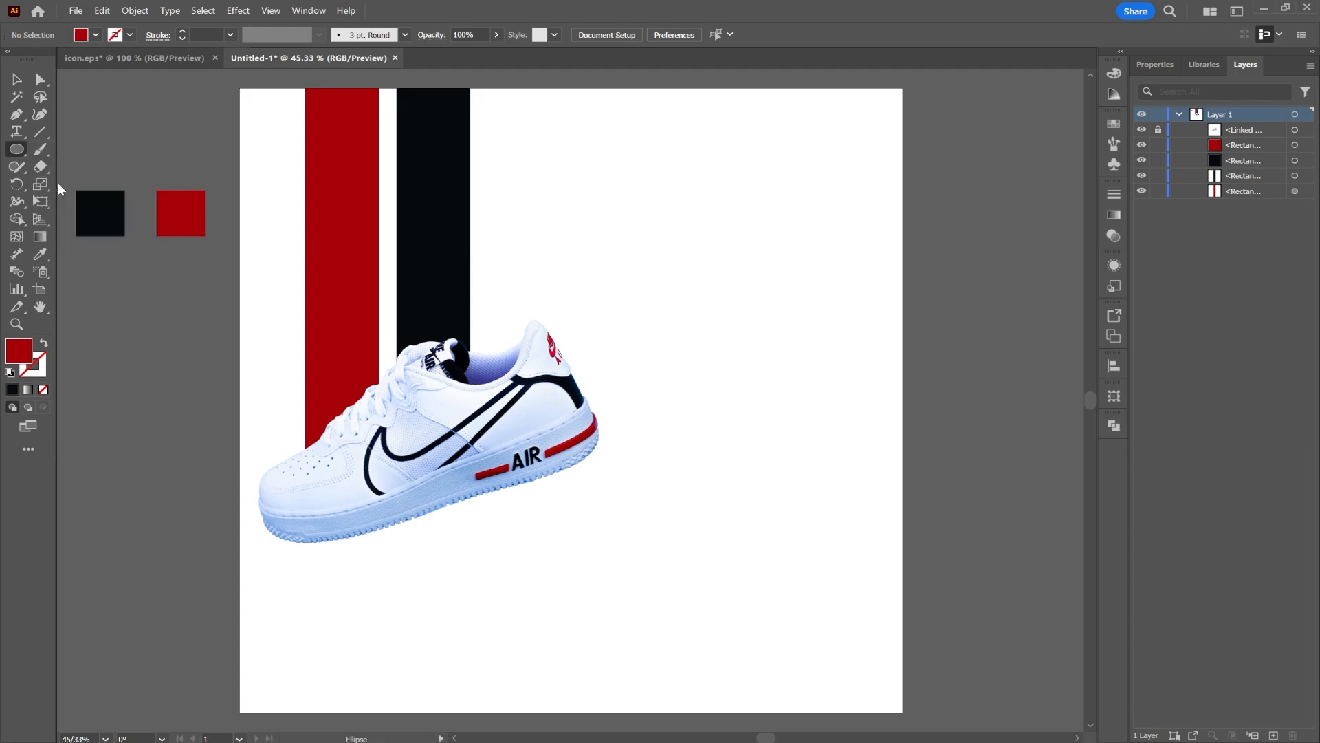
{"action": "left_click_drag", "start_coordinate": [299, 627], "coordinate": [591, 649]}
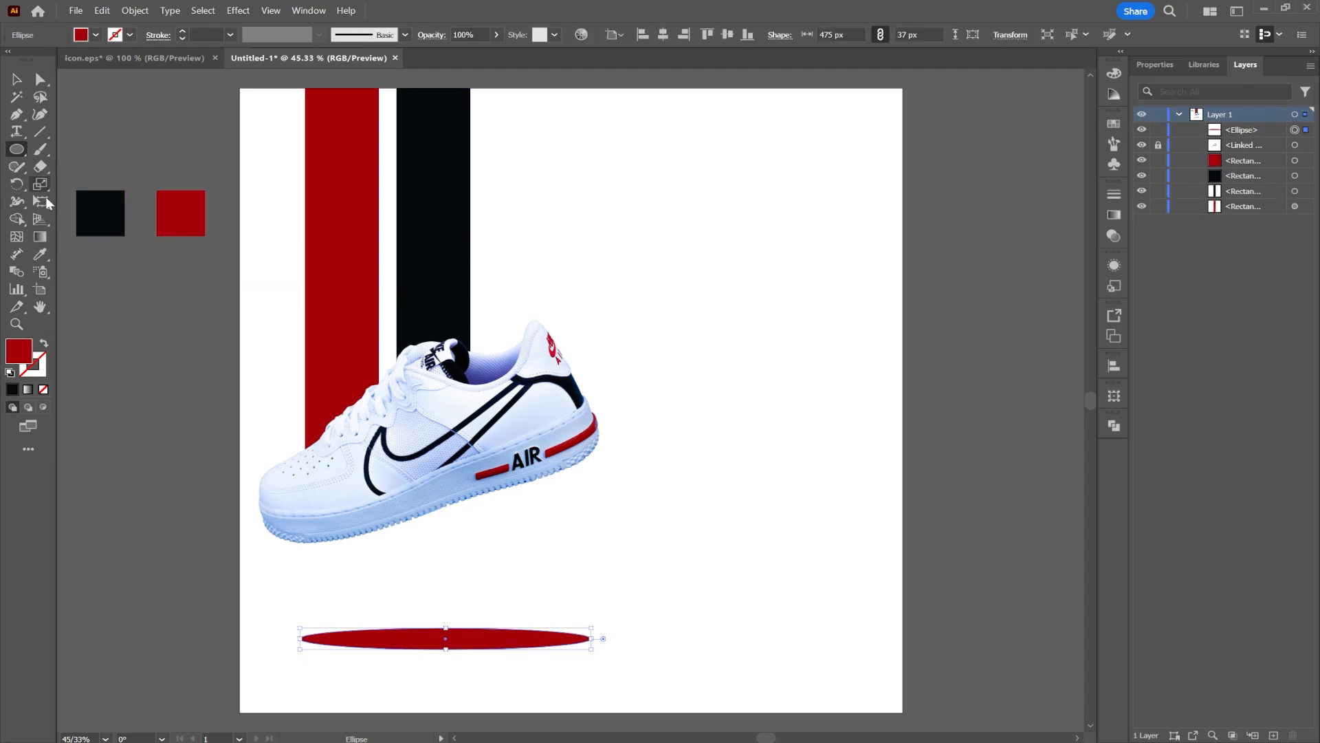
Fill the ellipse with a radial gradient and reverse its colours so the centre is dark
{"action": "left_click", "coordinate": [1114, 215]}
{"action": "left_click", "coordinate": [1016, 211]}
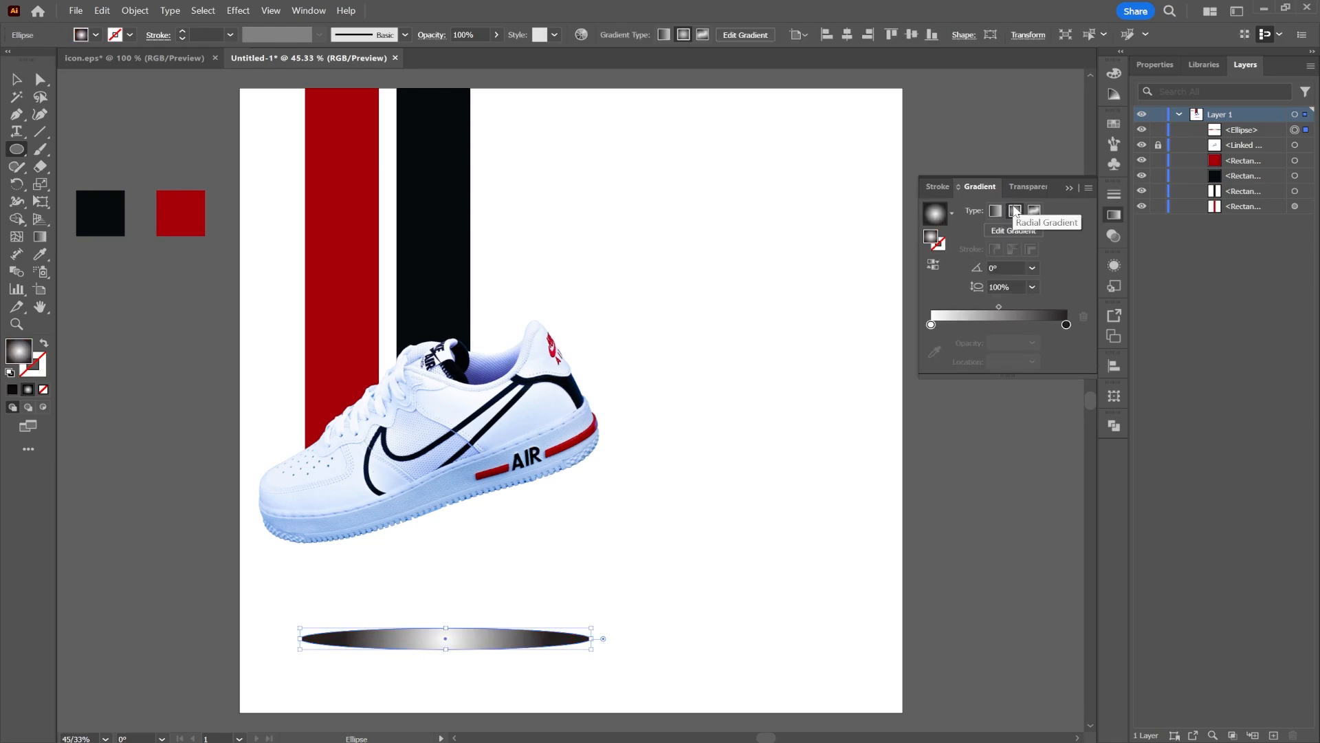
{"action": "left_click", "coordinate": [934, 266]}
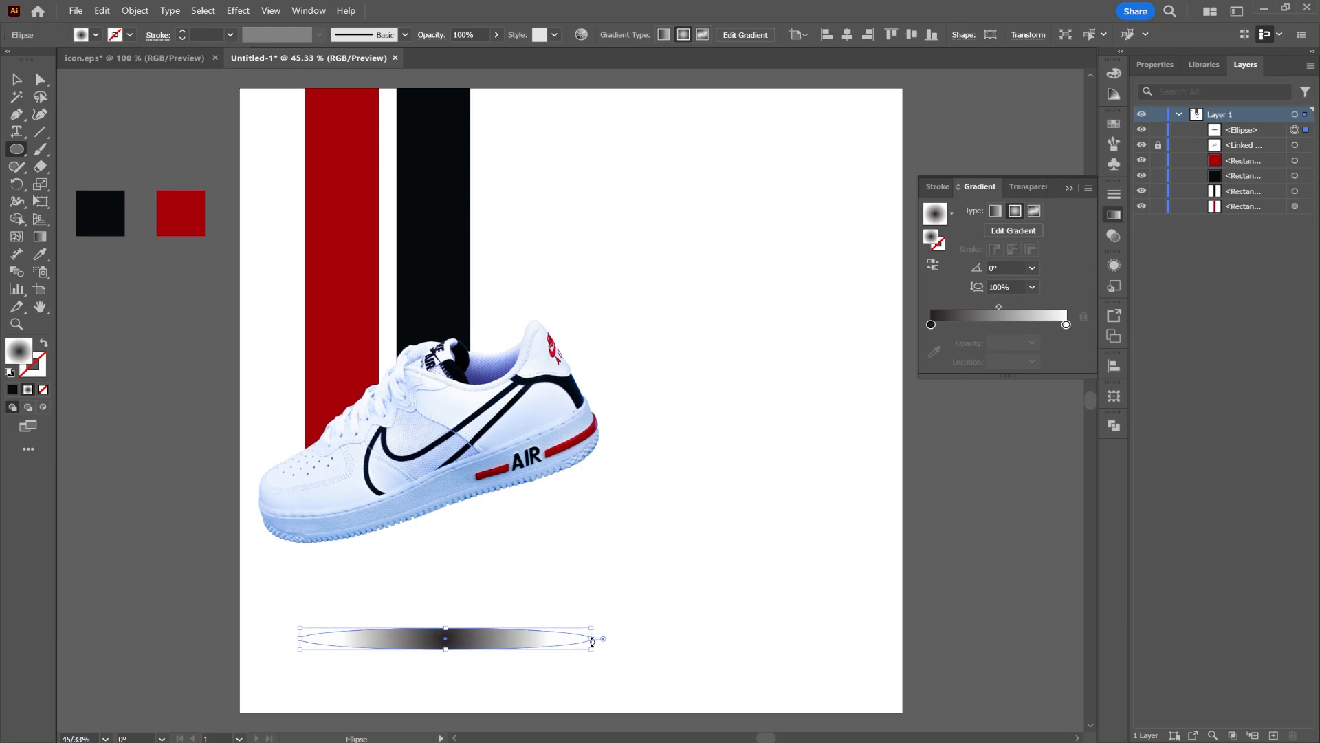
{"action": "left_click_drag", "start_coordinate": [1001, 307], "coordinate": [1003, 307]}
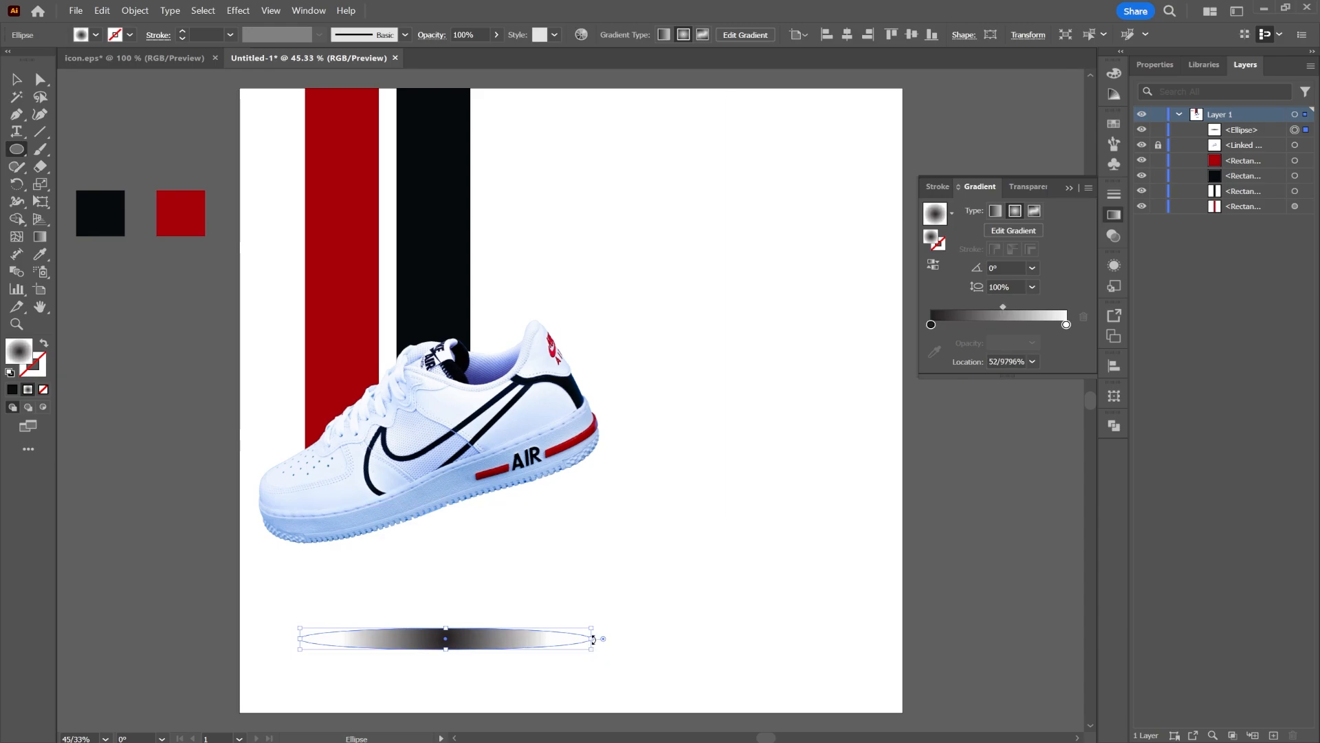
Widen the ellipse and move it up beneath the sneaker
{"action": "left_click_drag", "start_coordinate": [592, 639], "coordinate": [662, 639]}
{"action": "key", "text": "v"}
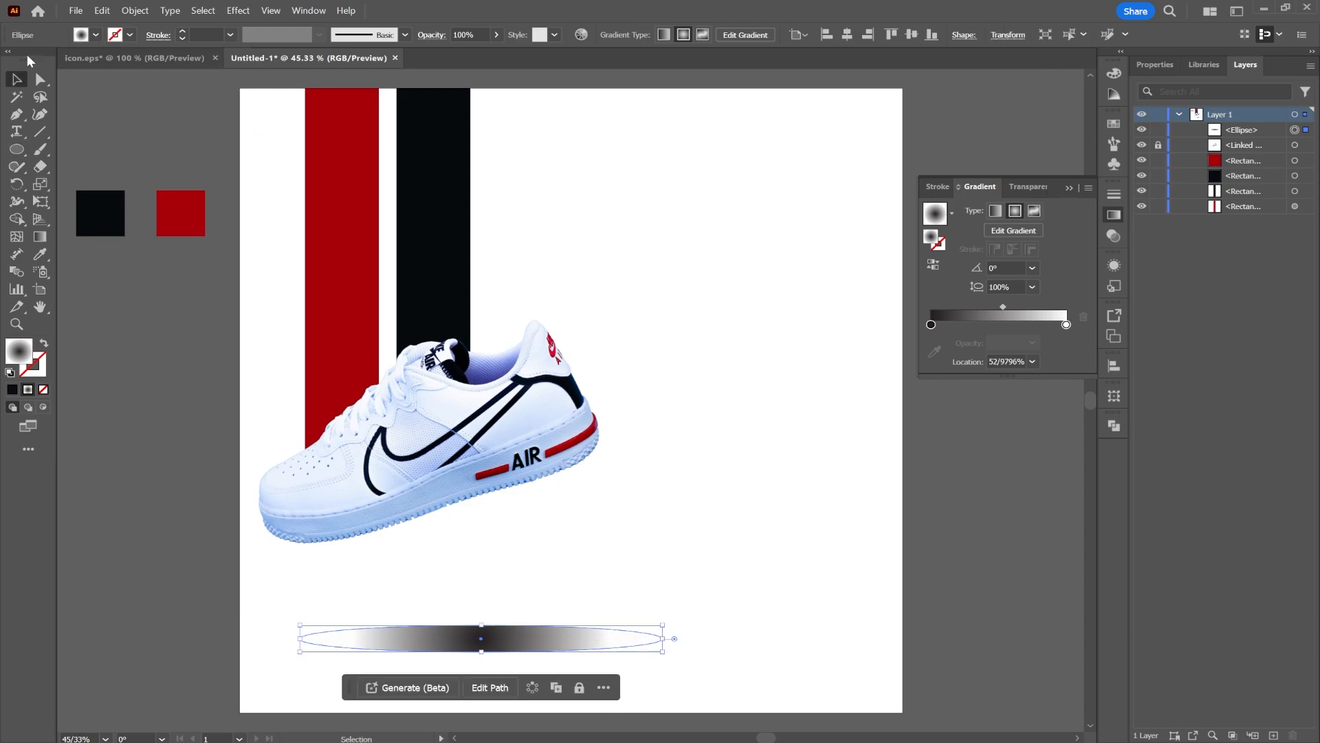
{"action": "left_click_drag", "start_coordinate": [513, 638], "coordinate": [464, 608]}
Set the outer white gradient stop's opacity to 0%
{"action": "left_click", "coordinate": [1066, 325]}
{"action": "left_click", "coordinate": [1032, 344]}
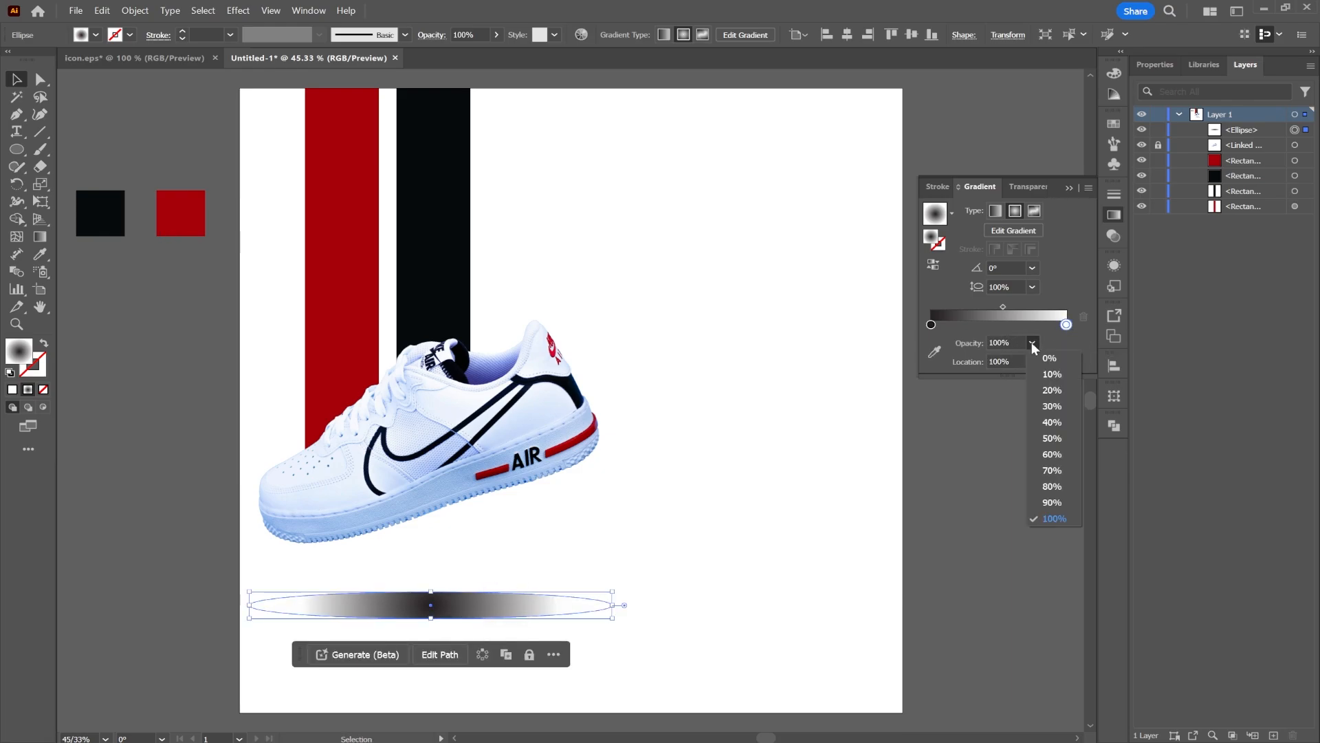
{"action": "left_click", "coordinate": [1049, 358]}
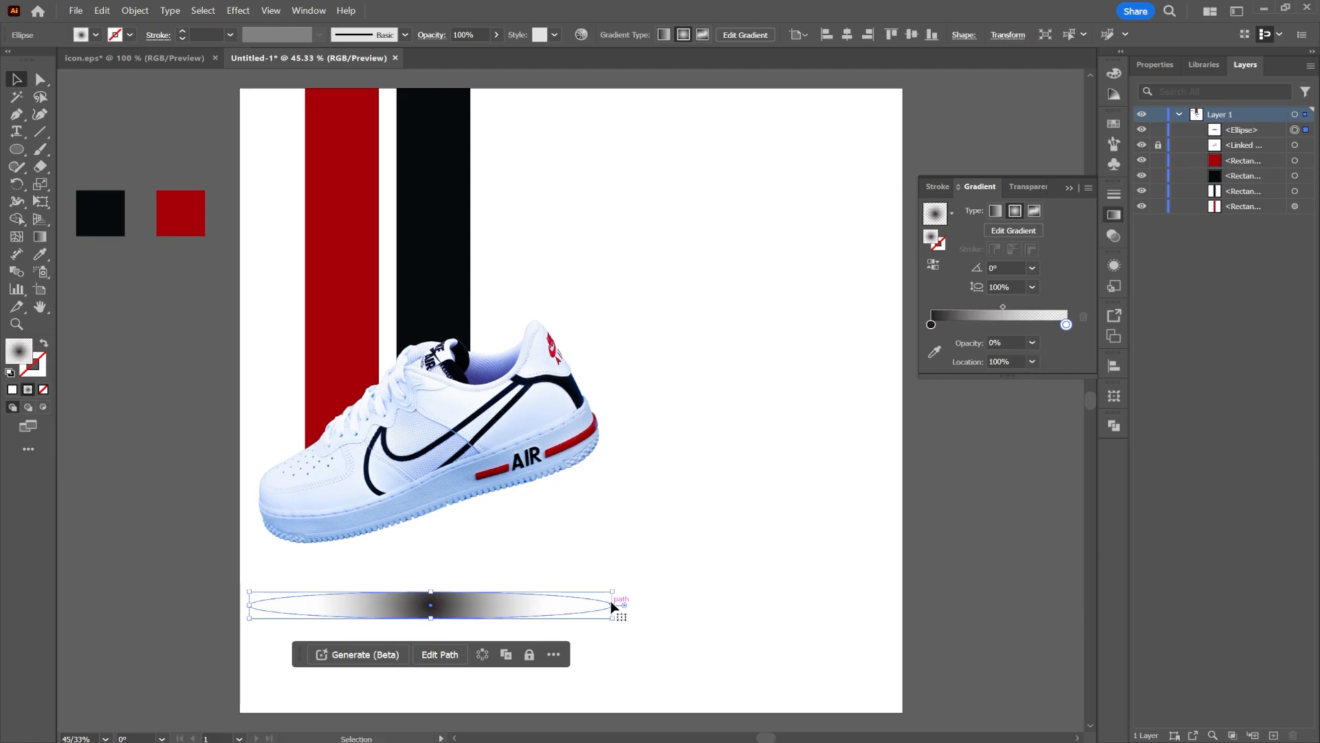
Stretch the ellipse wider on both sides and reselect it
{"action": "left_click_drag", "start_coordinate": [612, 606], "coordinate": [660, 599]}
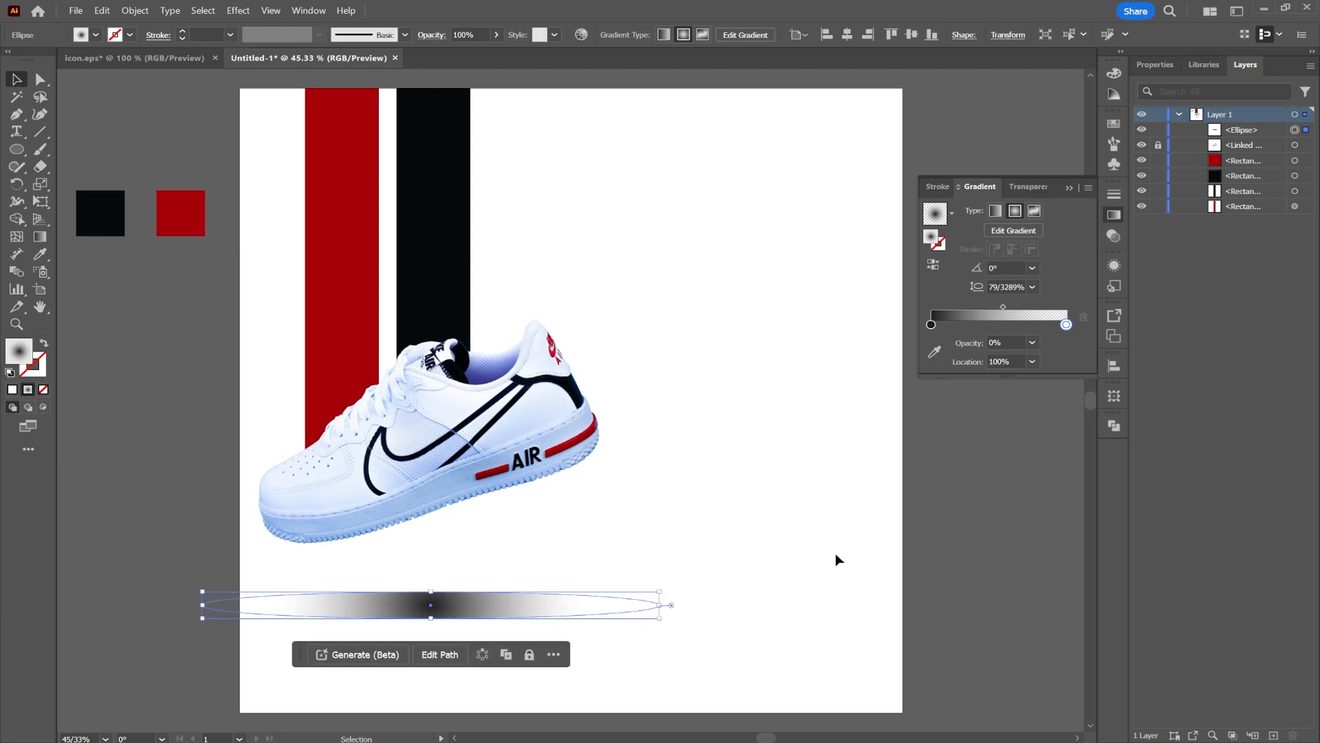
{"action": "left_click", "coordinate": [777, 588]}
{"action": "left_click", "coordinate": [462, 614]}
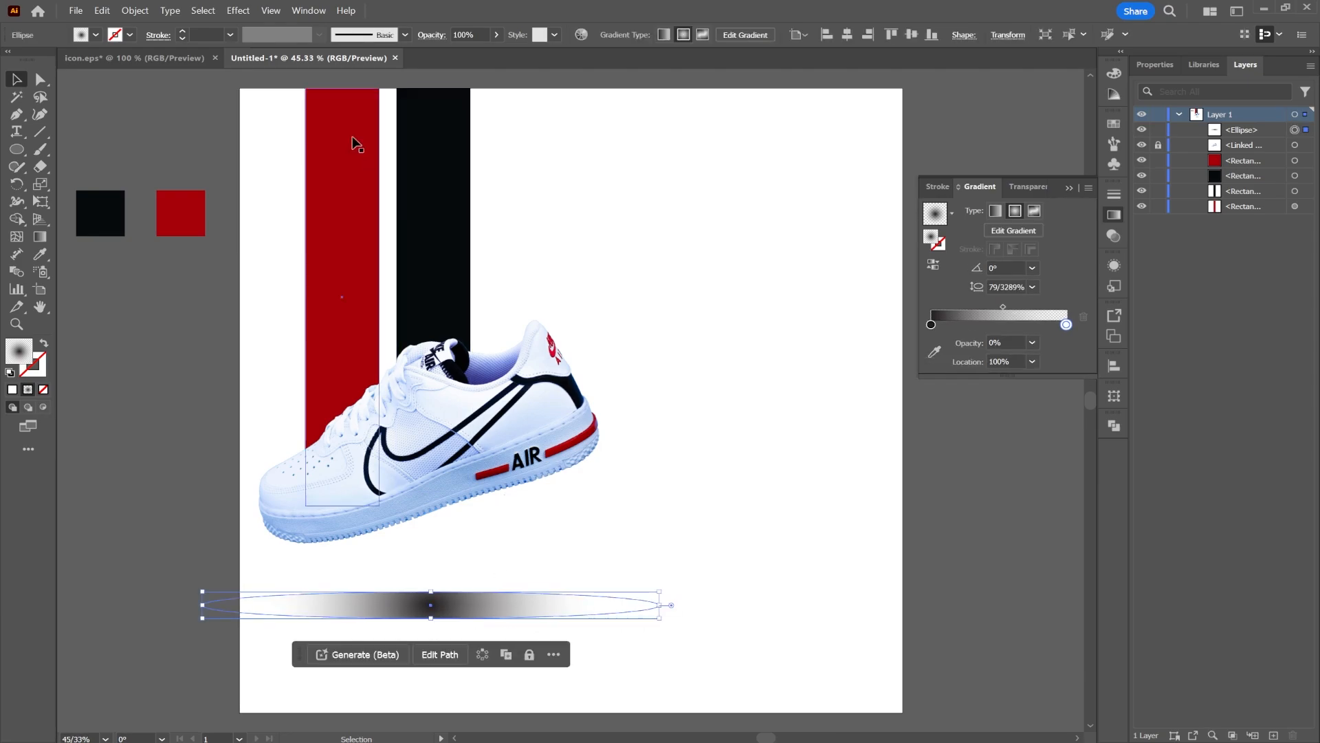
Apply a Gaussian Blur with a radius of about 48 pixels to the ellipse
{"action": "left_click", "coordinate": [234, 11]}
{"action": "mouse_move", "coordinate": [344, 291]}
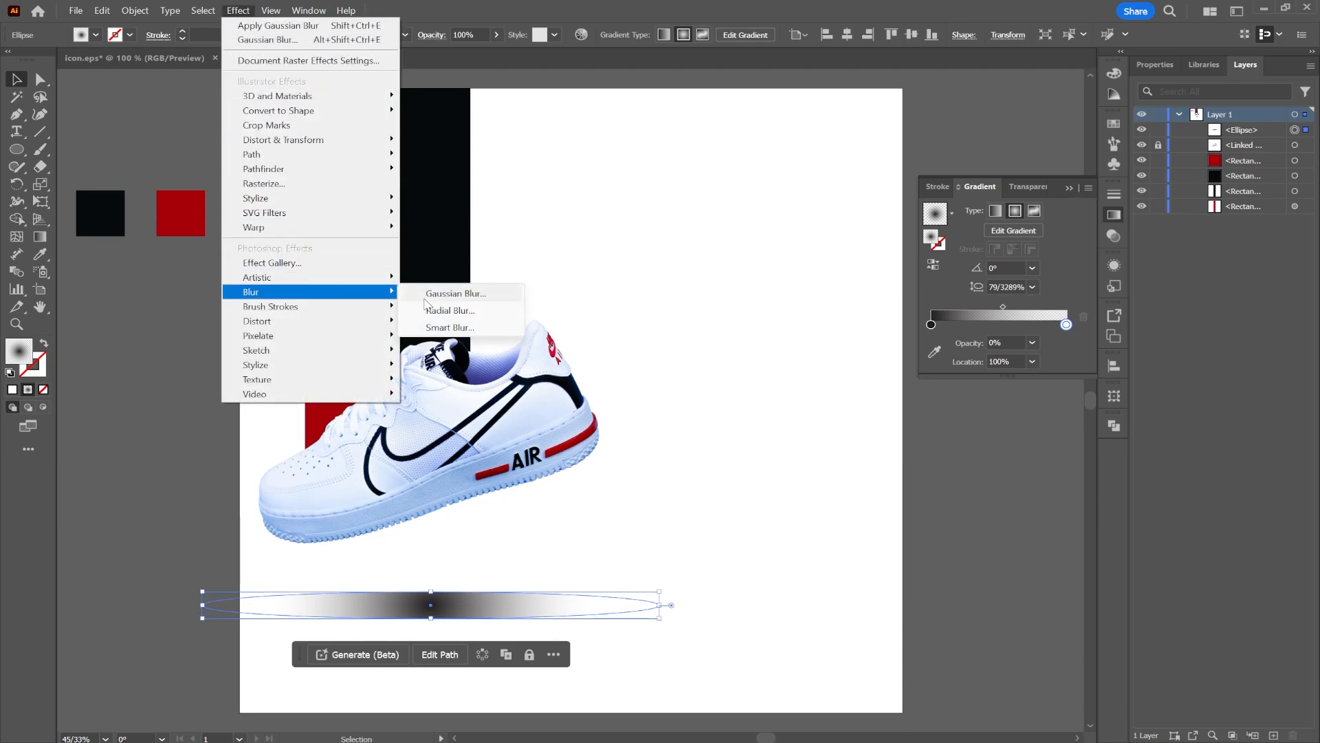
{"action": "left_click", "coordinate": [482, 293]}
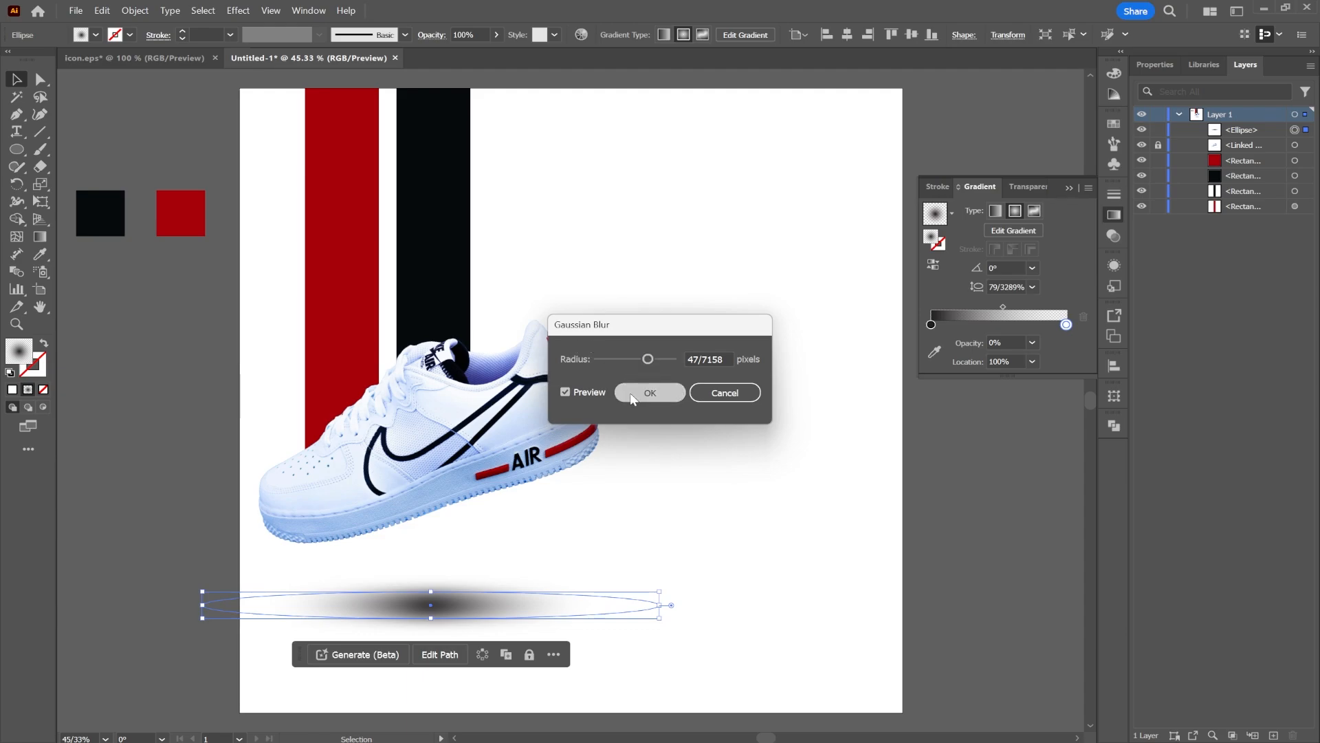
{"action": "left_click", "coordinate": [643, 392]}
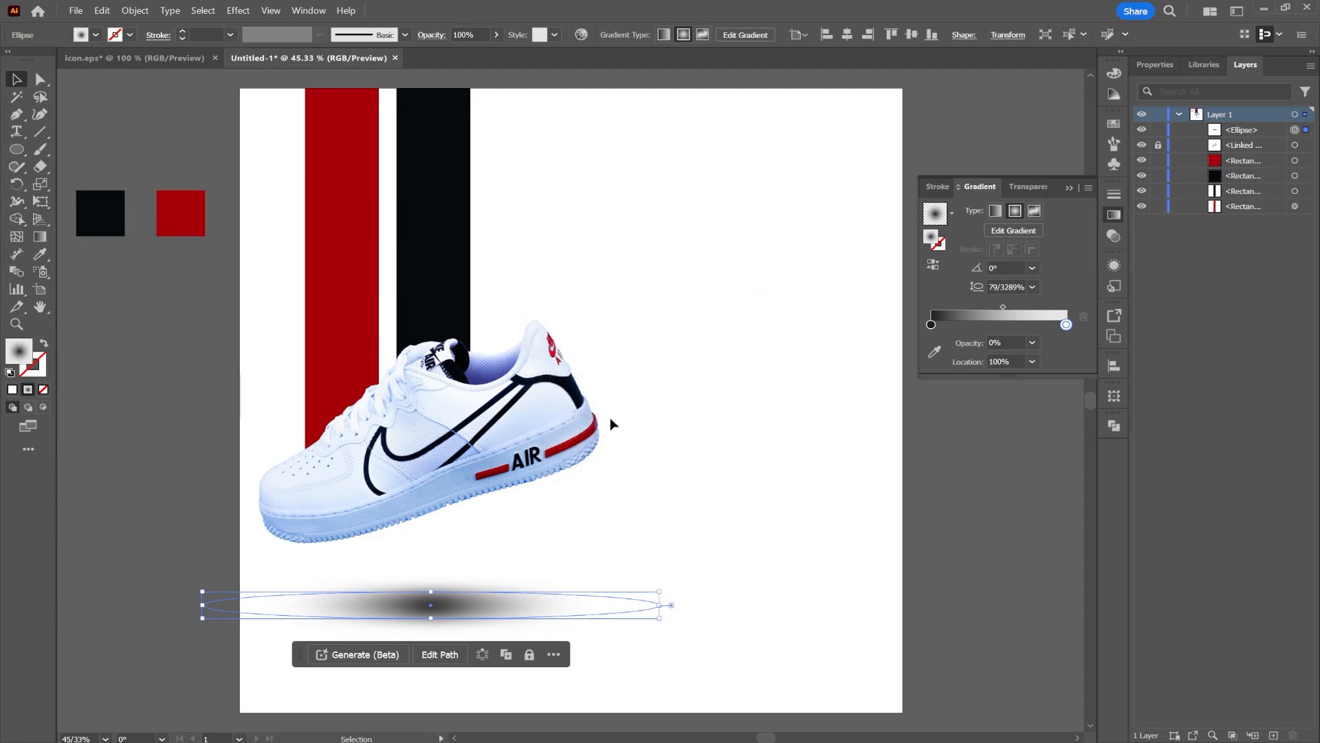
Set the shadow ellipse's opacity to 80% and nudge it slightly up and left
{"action": "left_click", "coordinate": [1032, 188]}
{"action": "left_click_drag", "start_coordinate": [1058, 223], "coordinate": [1042, 228]}
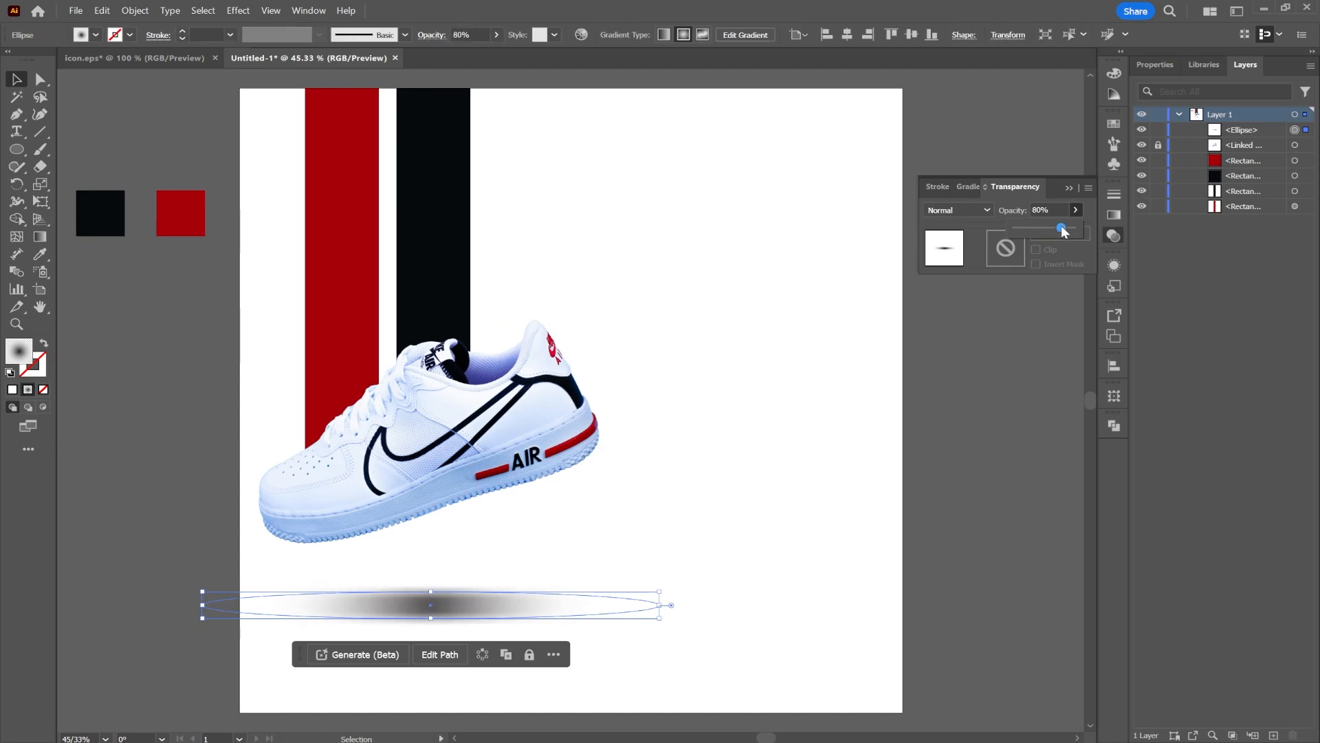
{"action": "left_click", "coordinate": [857, 474]}
{"action": "mouse_move", "coordinate": [462, 617]}
{"action": "left_mouse_down"}
{"action": "mouse_move", "coordinate": [425, 608]}
{"action": "mouse_move", "coordinate": [444, 606]}
{"action": "left_mouse_up"}
{"action": "left_click", "coordinate": [761, 559]}
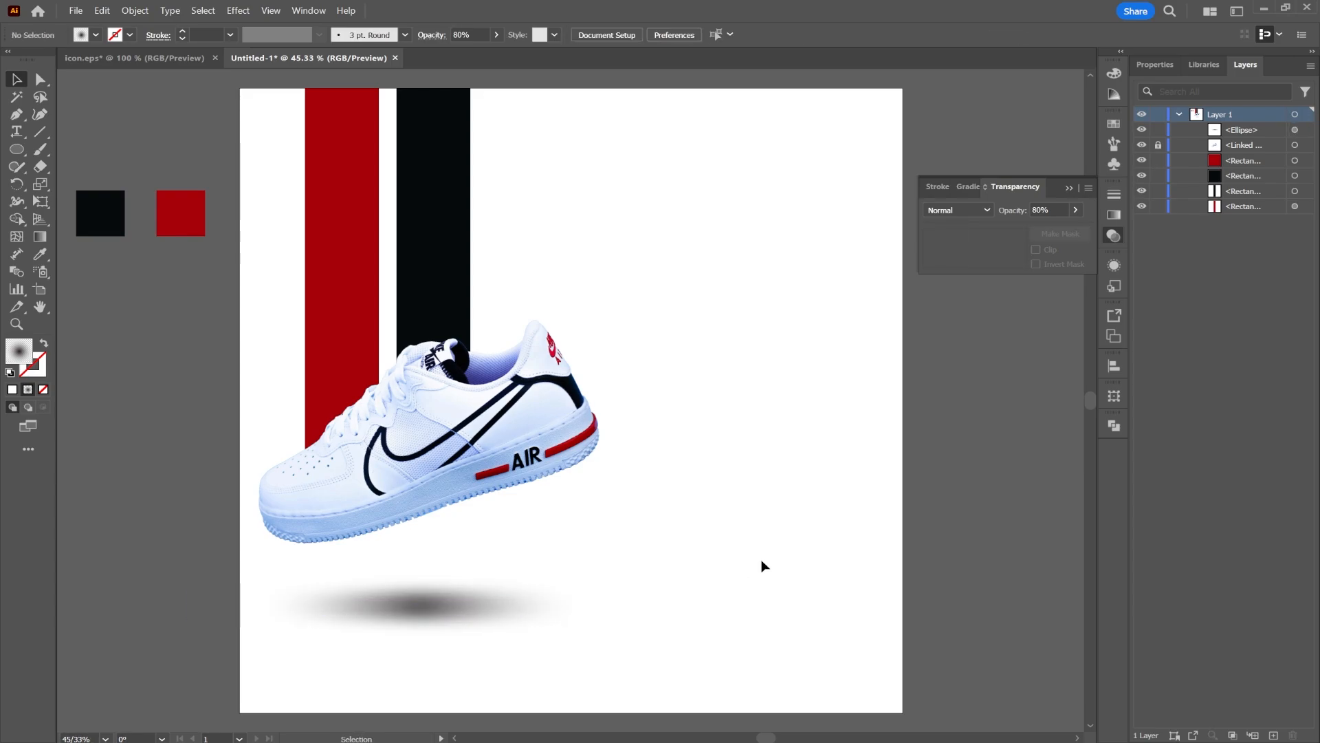
Draw a small rectangle across the stripes above the sneaker with the Rectangle tool
{"action": "left_click_drag", "start_coordinate": [22, 150], "coordinate": [113, 150]}
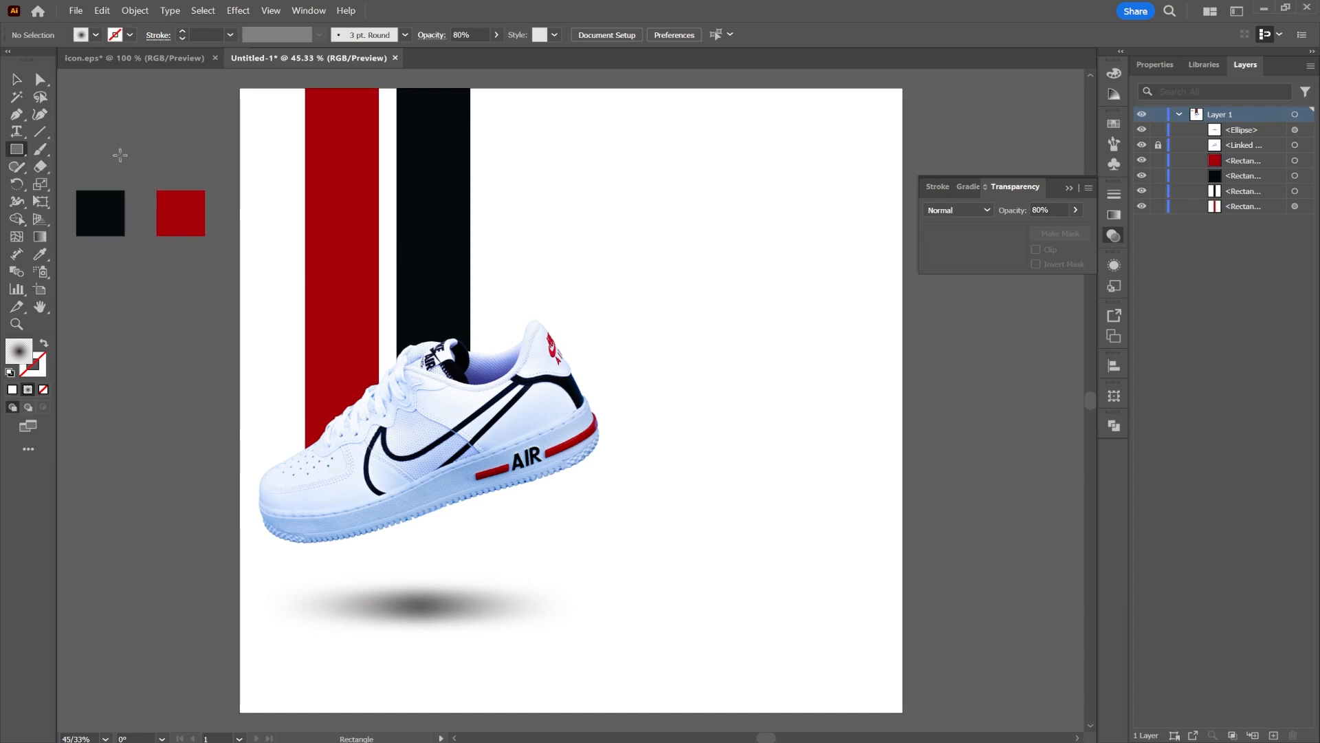
{"action": "mouse_move", "coordinate": [480, 209]}
{"action": "left_mouse_down"}
{"action": "mouse_move", "coordinate": [338, 289]}
{"action": "mouse_move", "coordinate": [311, 276]}
{"action": "mouse_move", "coordinate": [330, 262]}
{"action": "left_mouse_up"}
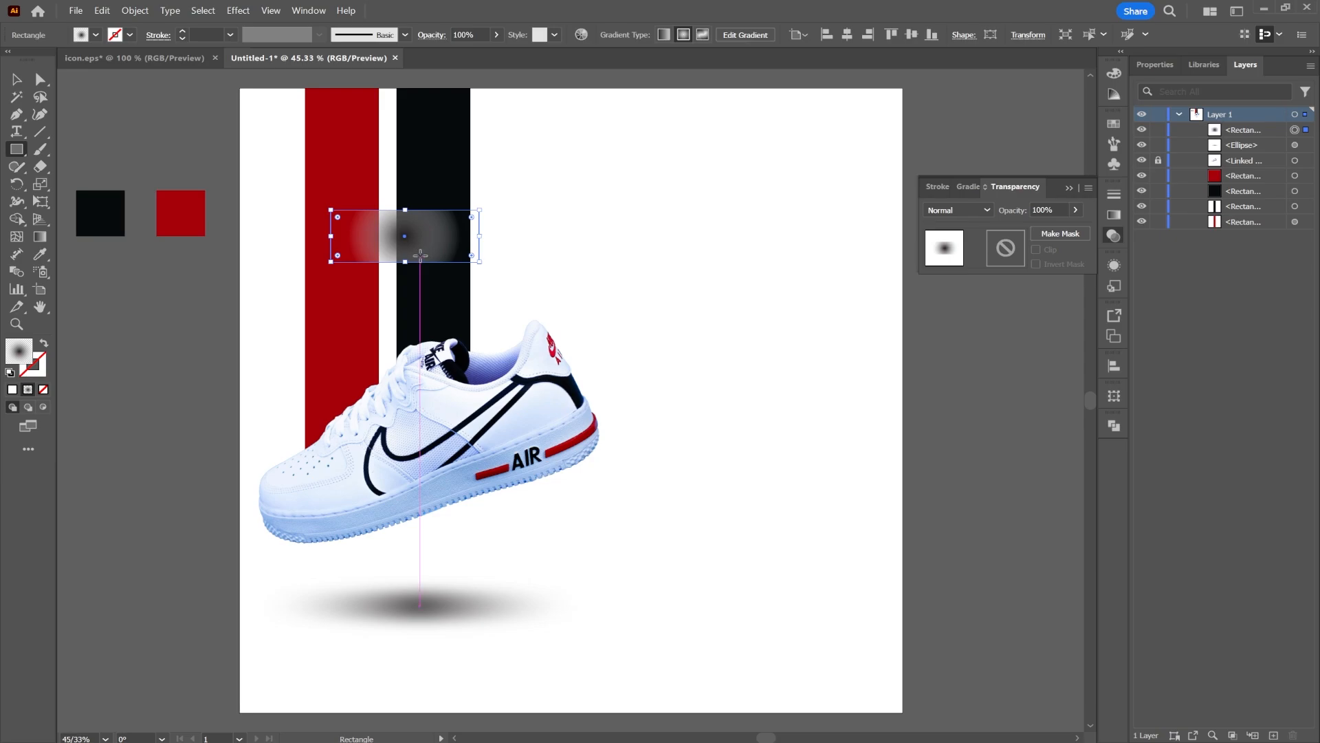
Fill the new rectangle across the stripes with white
{"action": "left_click", "coordinate": [969, 190]}
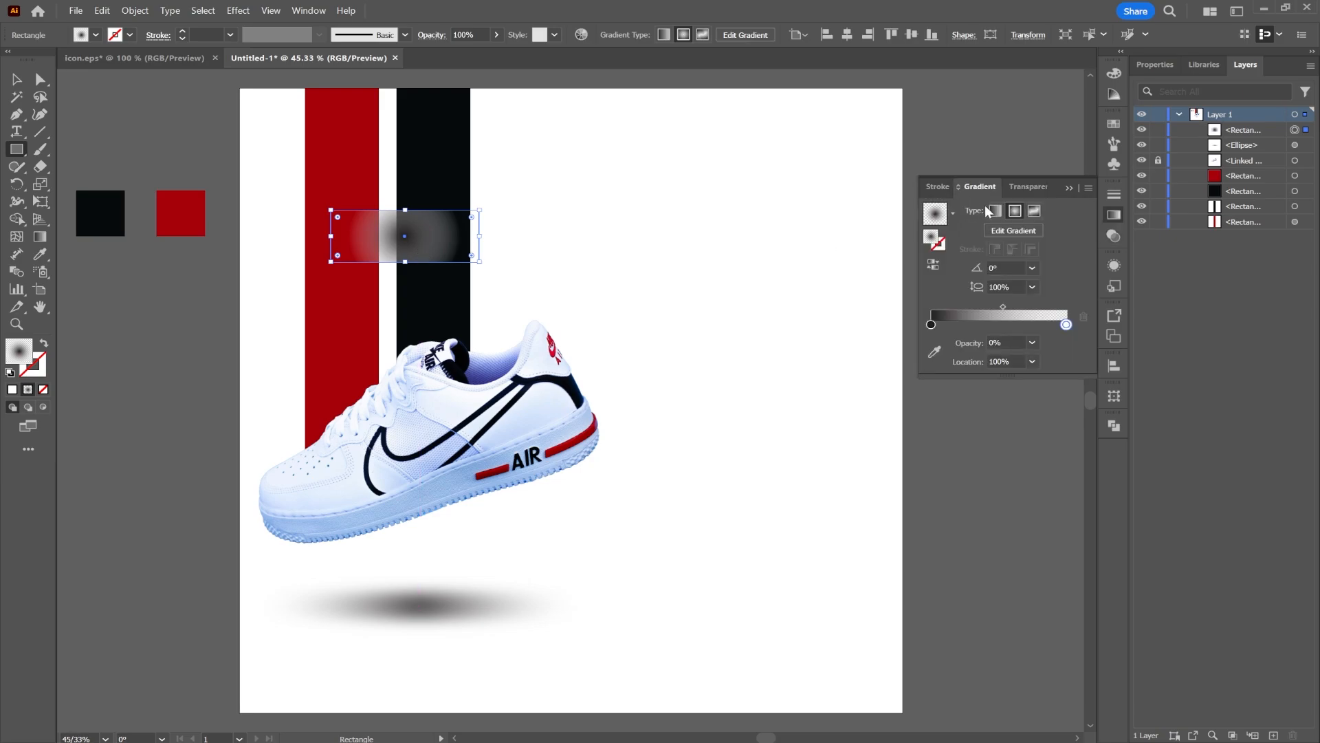
{"action": "left_click", "coordinate": [937, 188]}
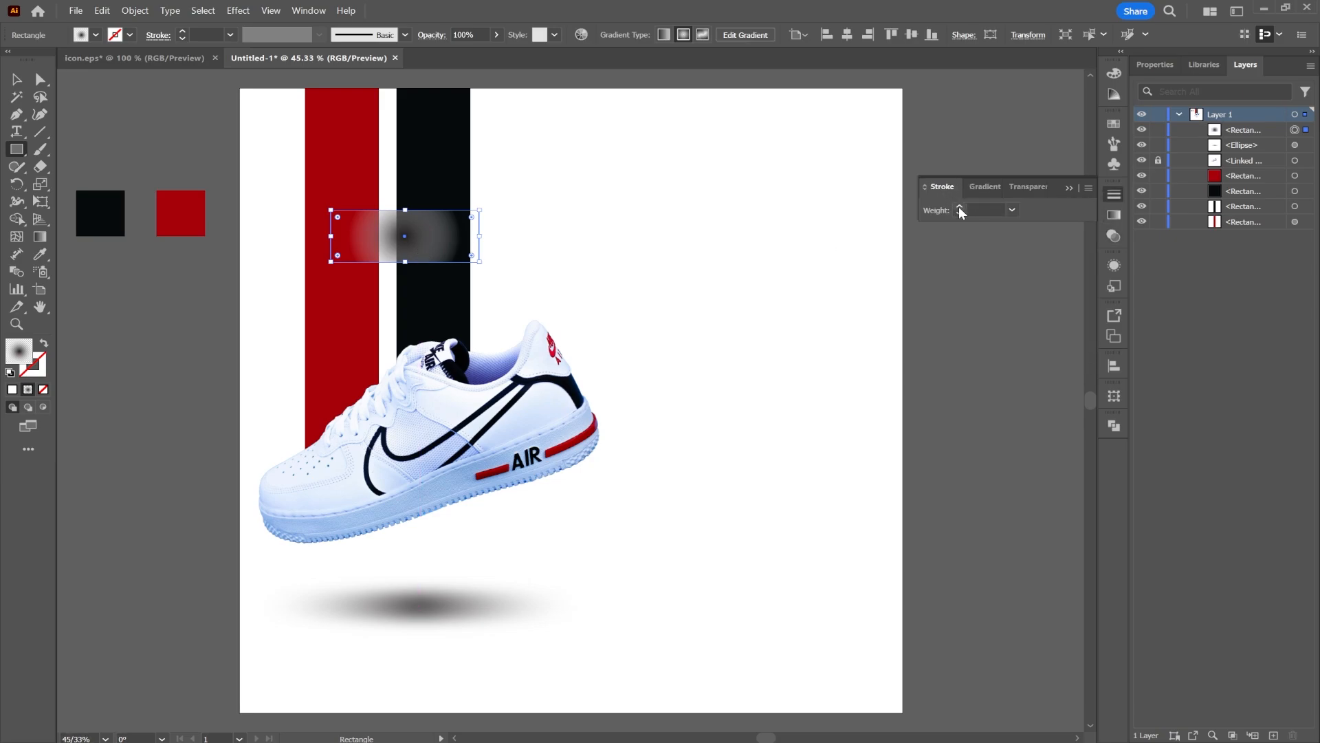
{"action": "left_click", "coordinate": [96, 34]}
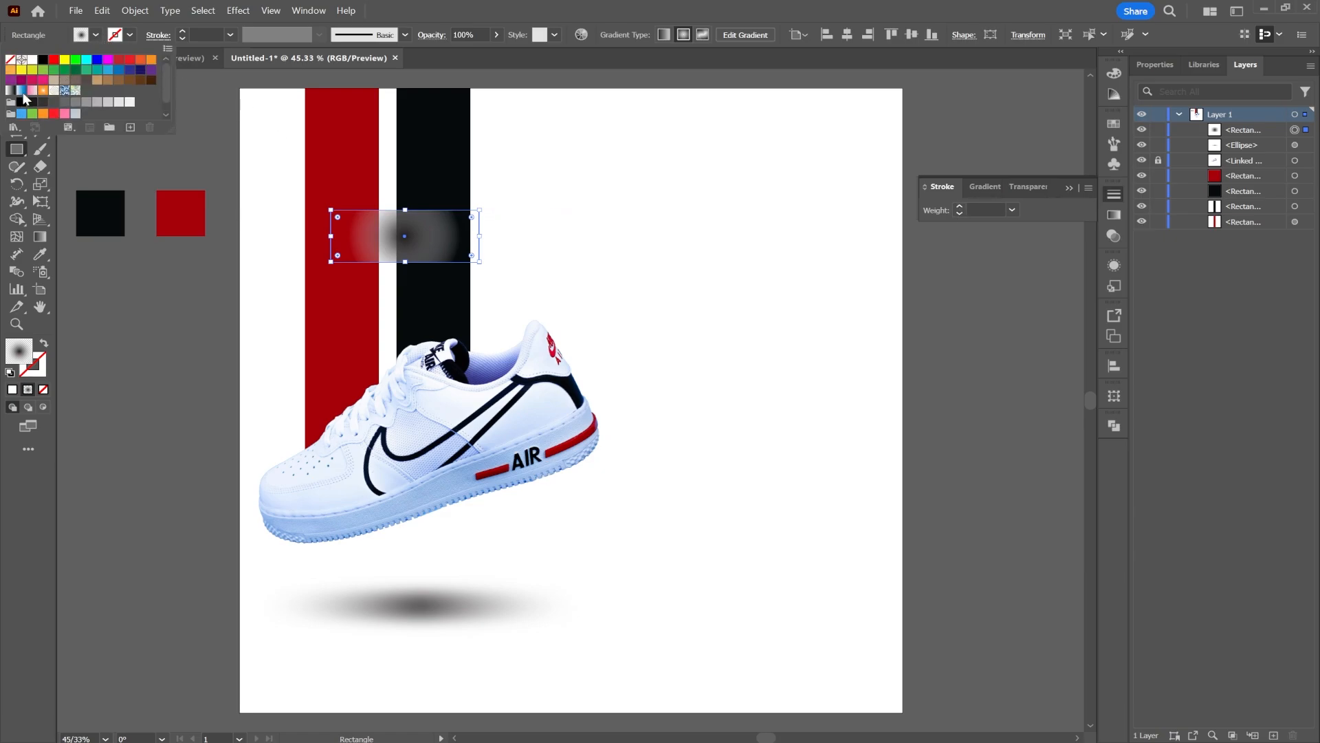
{"action": "left_click", "coordinate": [33, 60]}
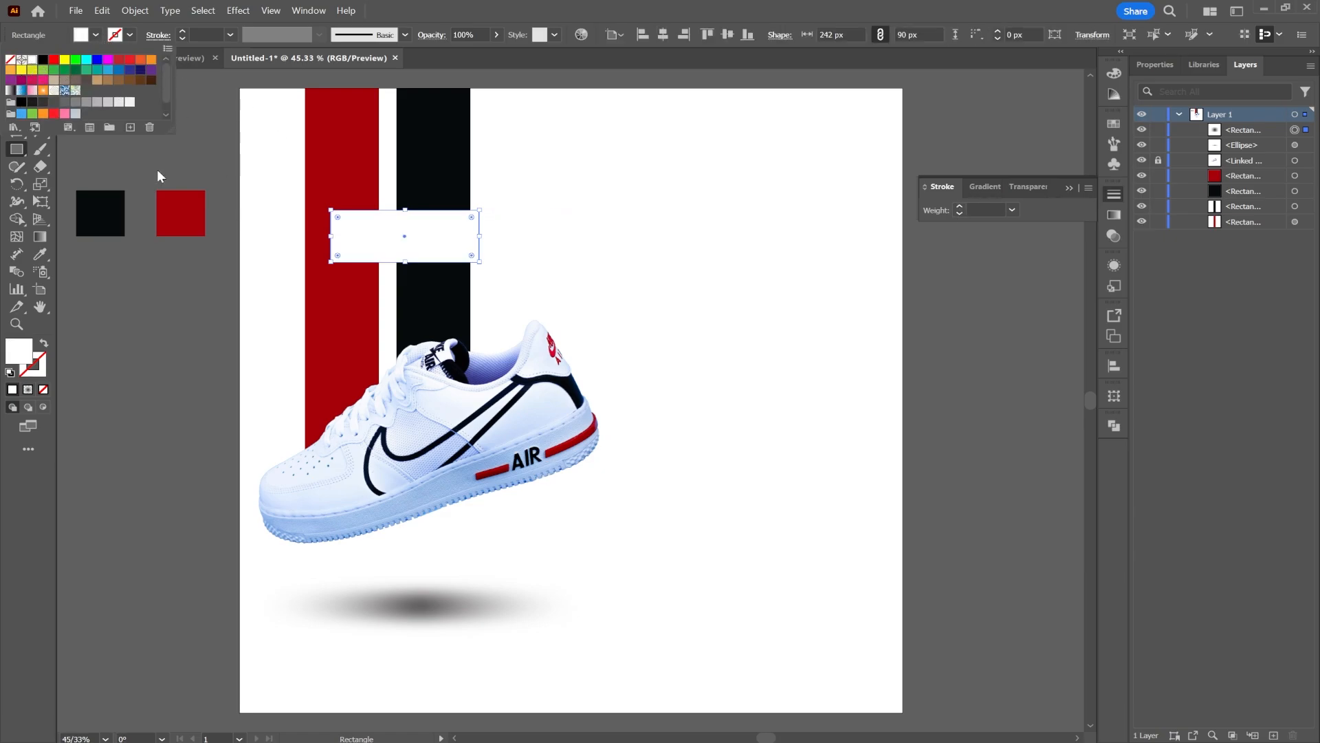
Select the white rectangle with both stripes and remove its overlapping area with the Shape Builder tool, splitting the stripes
{"action": "left_click_drag", "start_coordinate": [331, 236], "coordinate": [292, 266]}
{"action": "key", "text": "v"}
{"action": "left_click", "coordinate": [18, 219]}
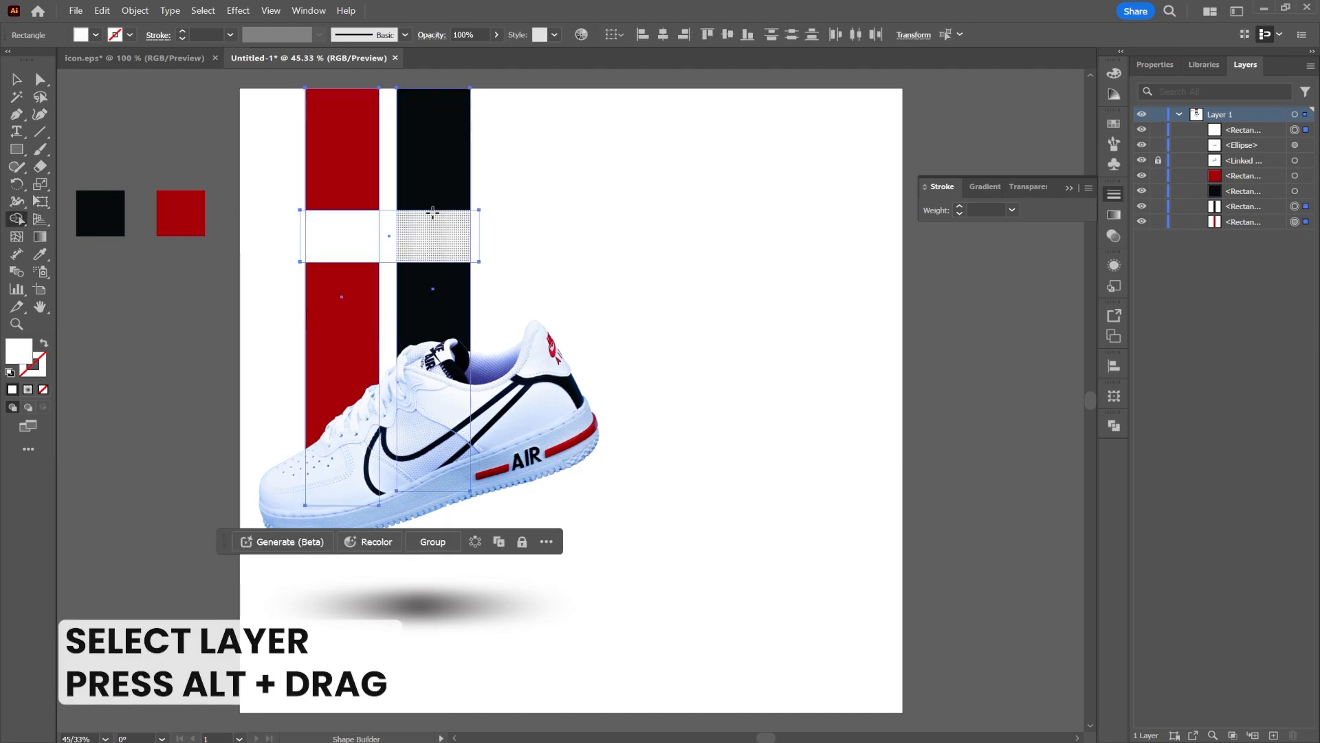
{"action": "left_click_drag", "start_coordinate": [510, 225], "coordinate": [296, 246]}
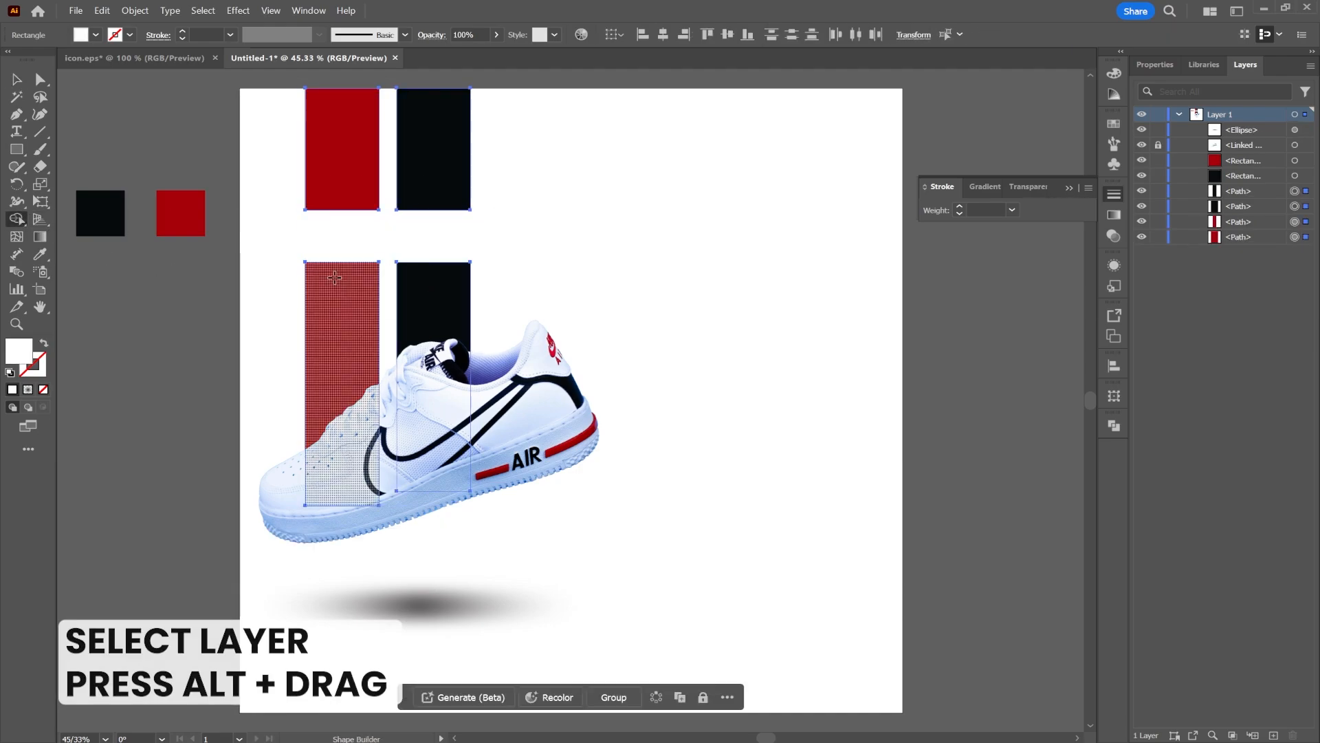
Add a text object in the gap between the stripe sections, set it to 72 pt and position it there
{"action": "left_click", "coordinate": [17, 131]}
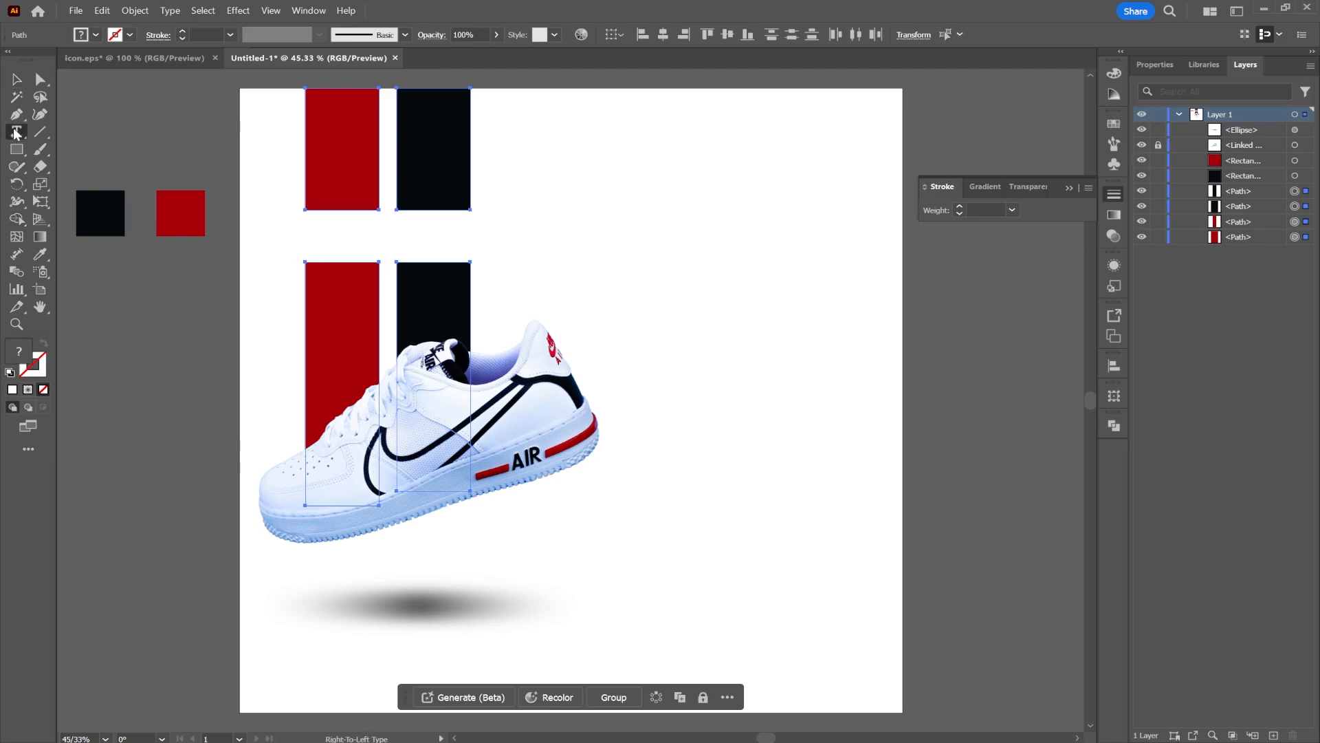
{"action": "left_click", "coordinate": [344, 238]}
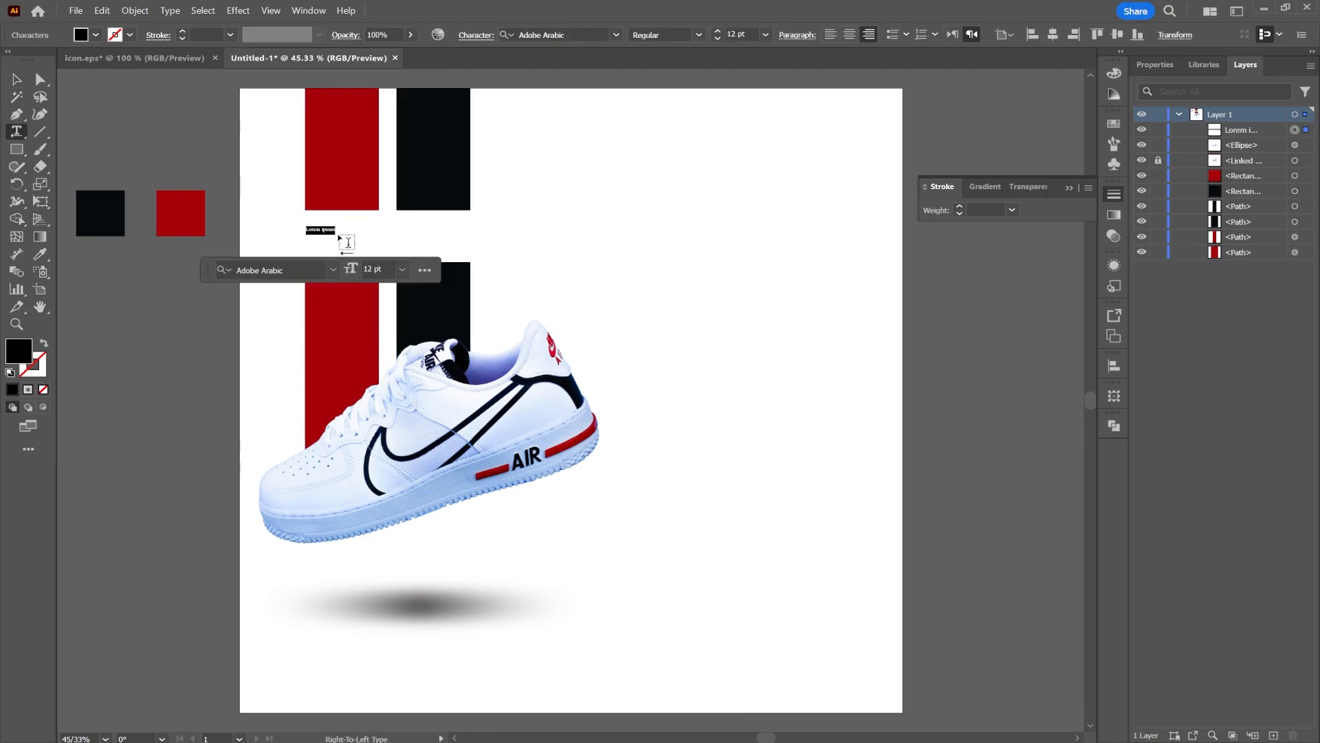
{"action": "left_click", "coordinate": [400, 269]}
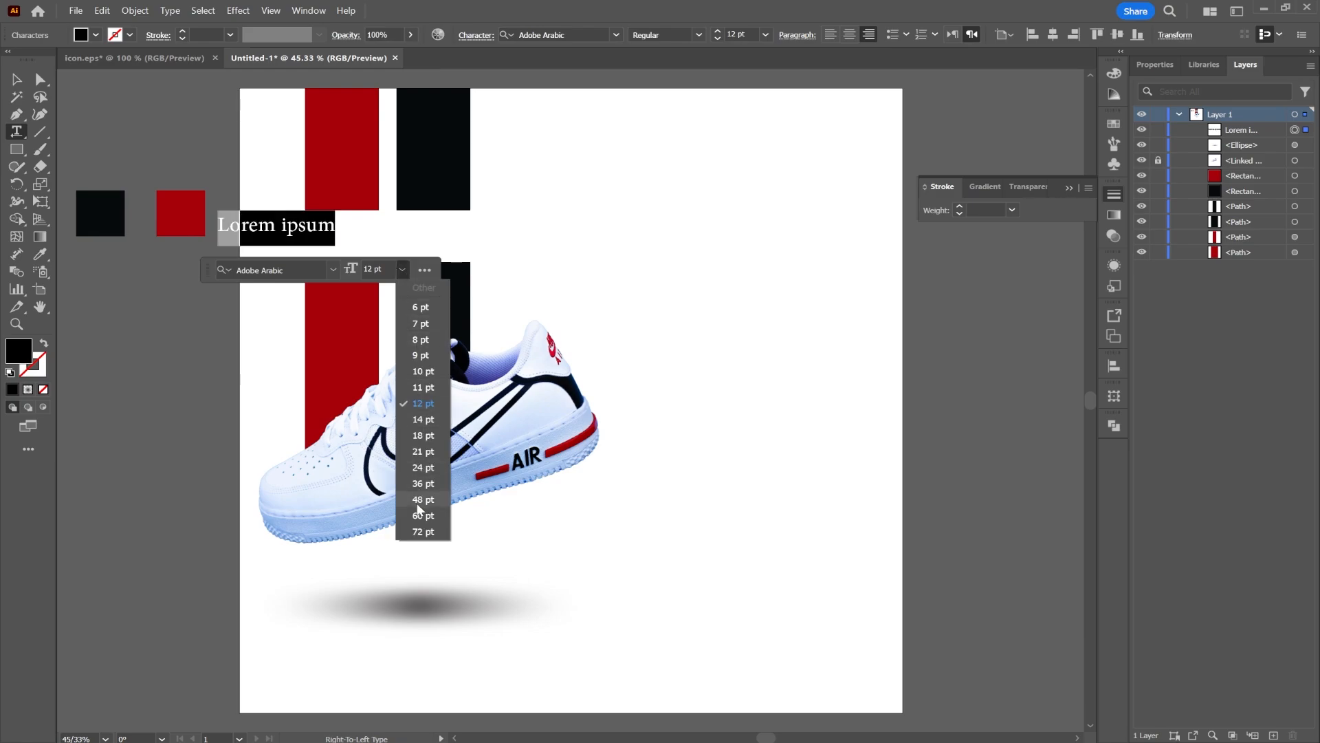
{"action": "left_click", "coordinate": [422, 531]}
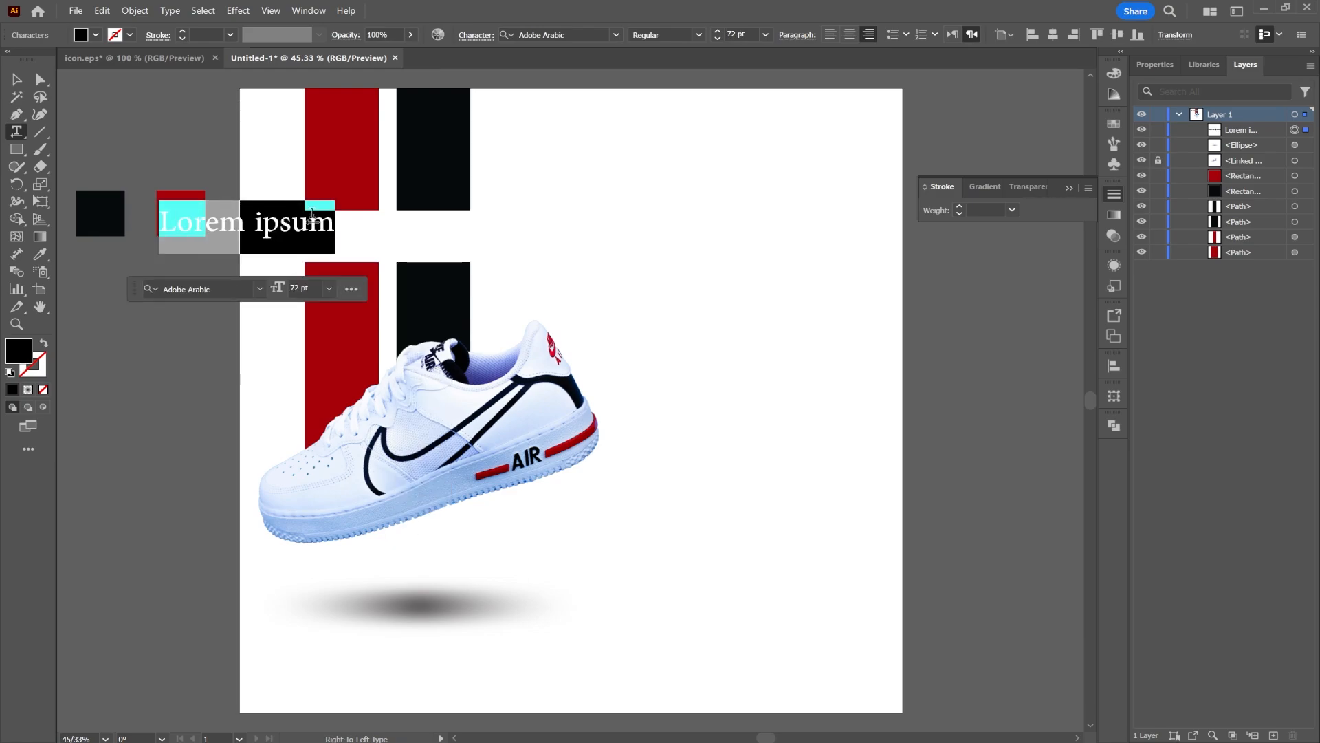
{"action": "key", "text": "Escape"}
{"action": "left_click_drag", "start_coordinate": [278, 228], "coordinate": [438, 240]}
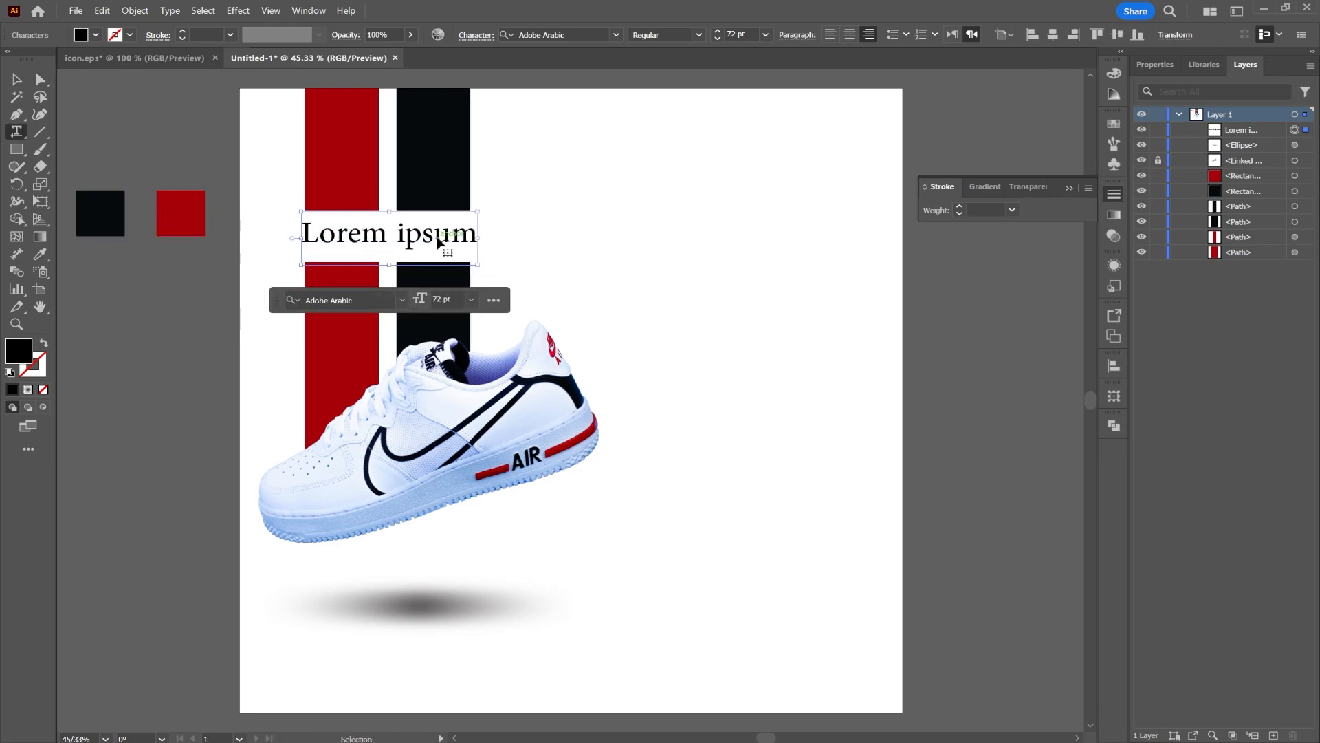
Replace the placeholder text with AIR
{"action": "triple_click", "coordinate": [438, 241]}
{"action": "type", "text": "A"}
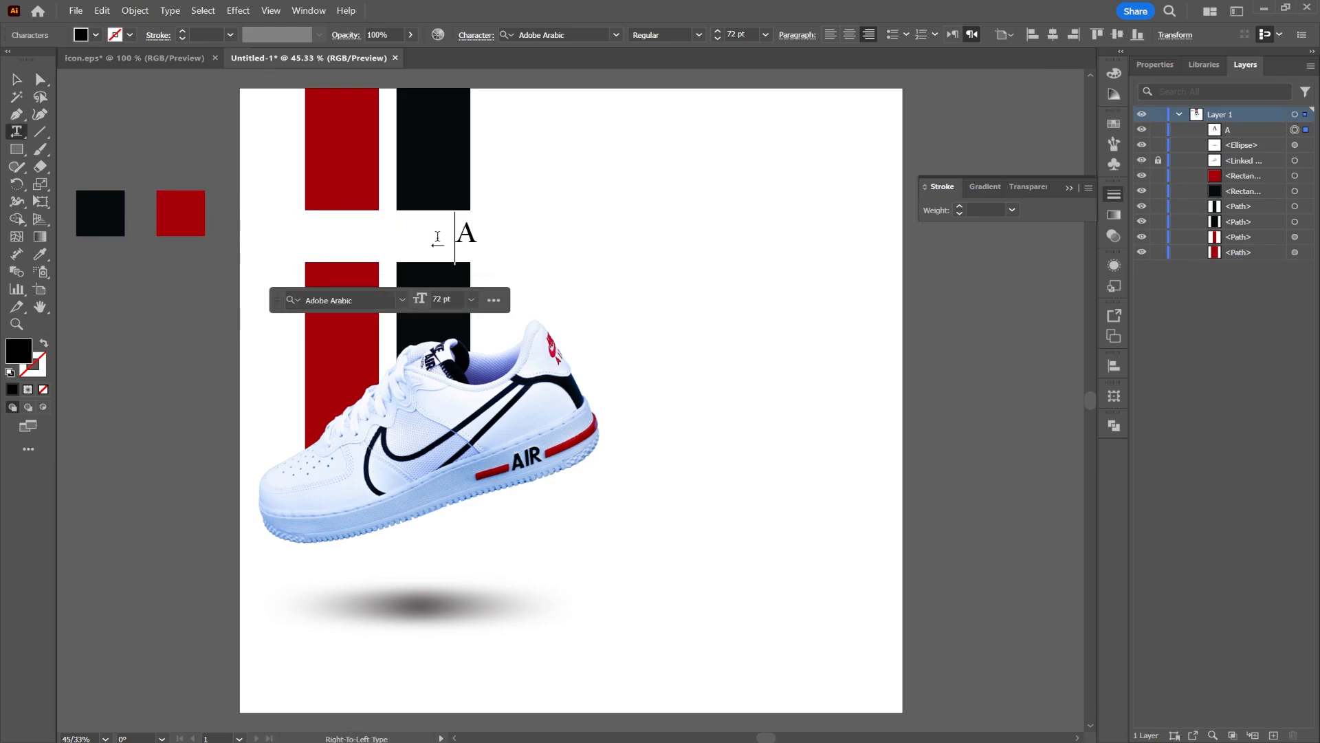
{"action": "type", "text": "IR"}
{"action": "key", "text": "Escape"}
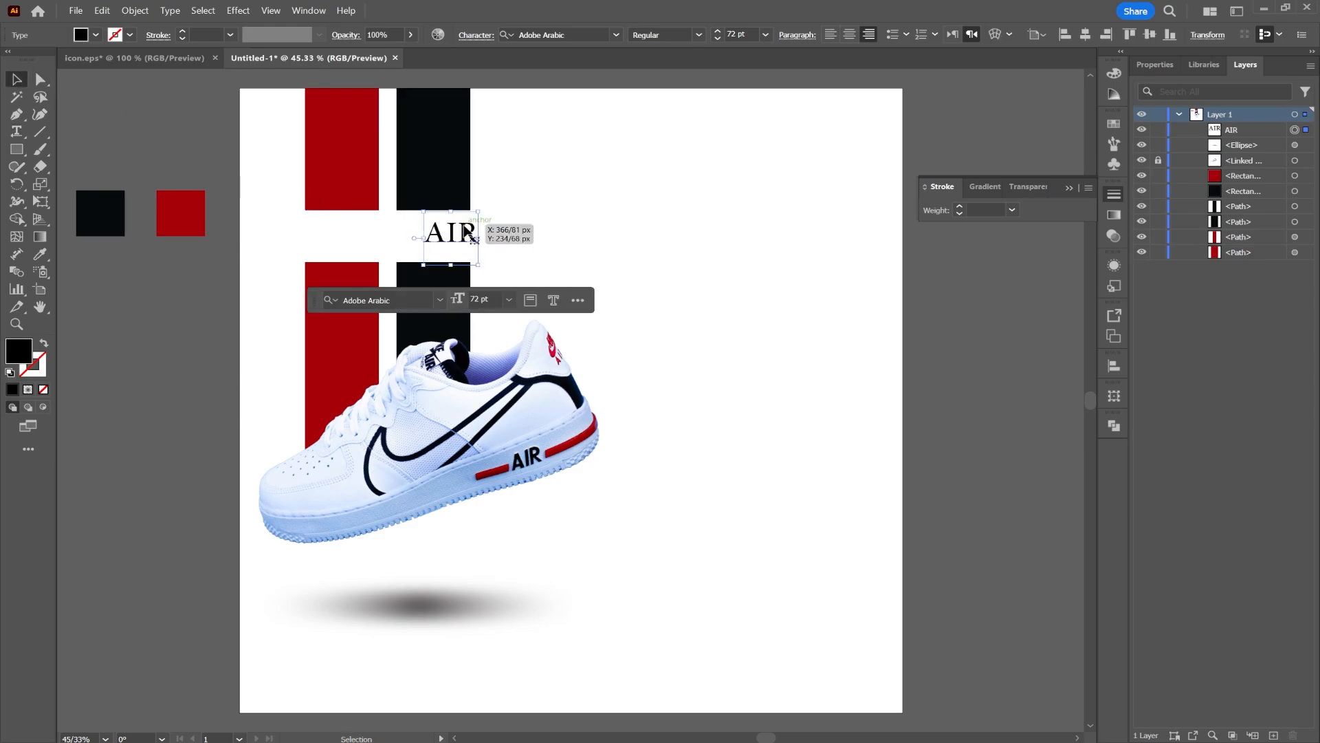
Set the AIR text's font to Ordibehesht shablon bold
{"action": "mouse_move", "coordinate": [437, 242]}
{"action": "left_mouse_down"}
{"action": "mouse_move", "coordinate": [389, 238]}
{"action": "mouse_move", "coordinate": [444, 234]}
{"action": "mouse_move", "coordinate": [426, 240]}
{"action": "left_mouse_up"}
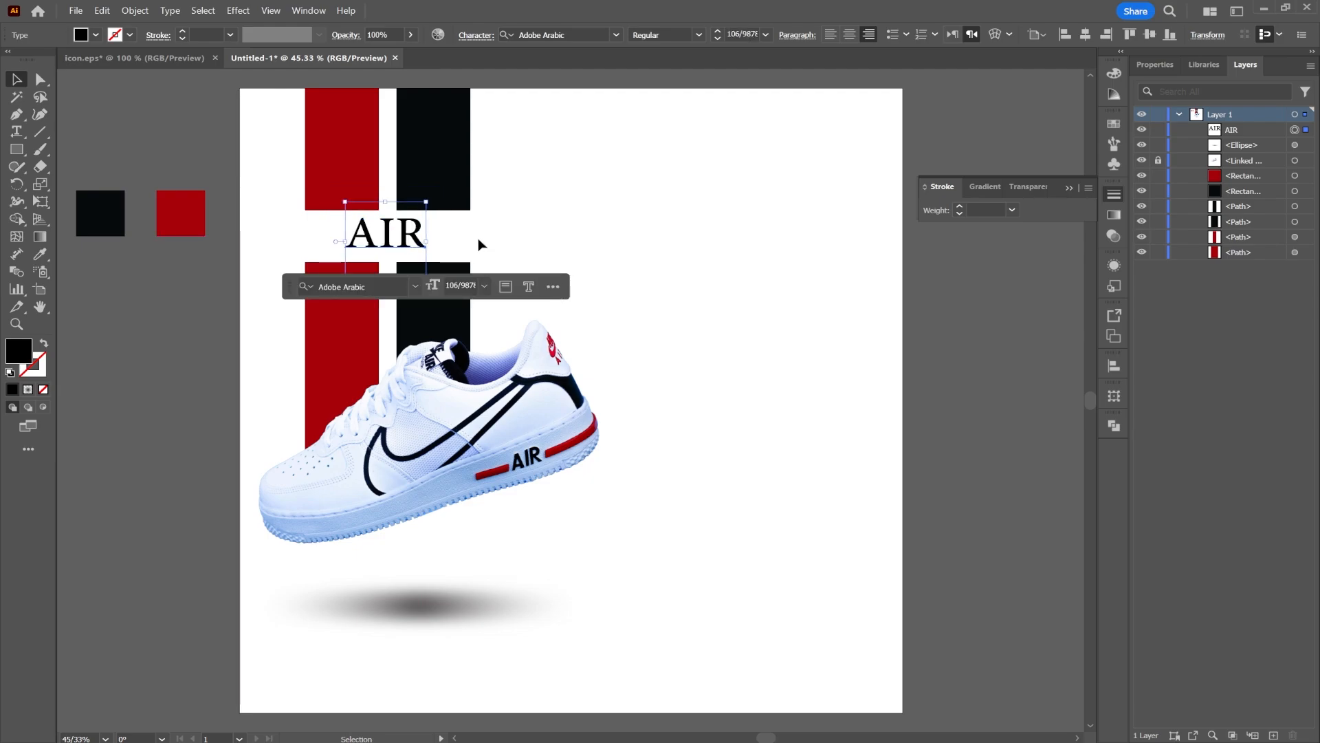
{"action": "left_click", "coordinate": [502, 236]}
{"action": "left_click", "coordinate": [416, 236]}
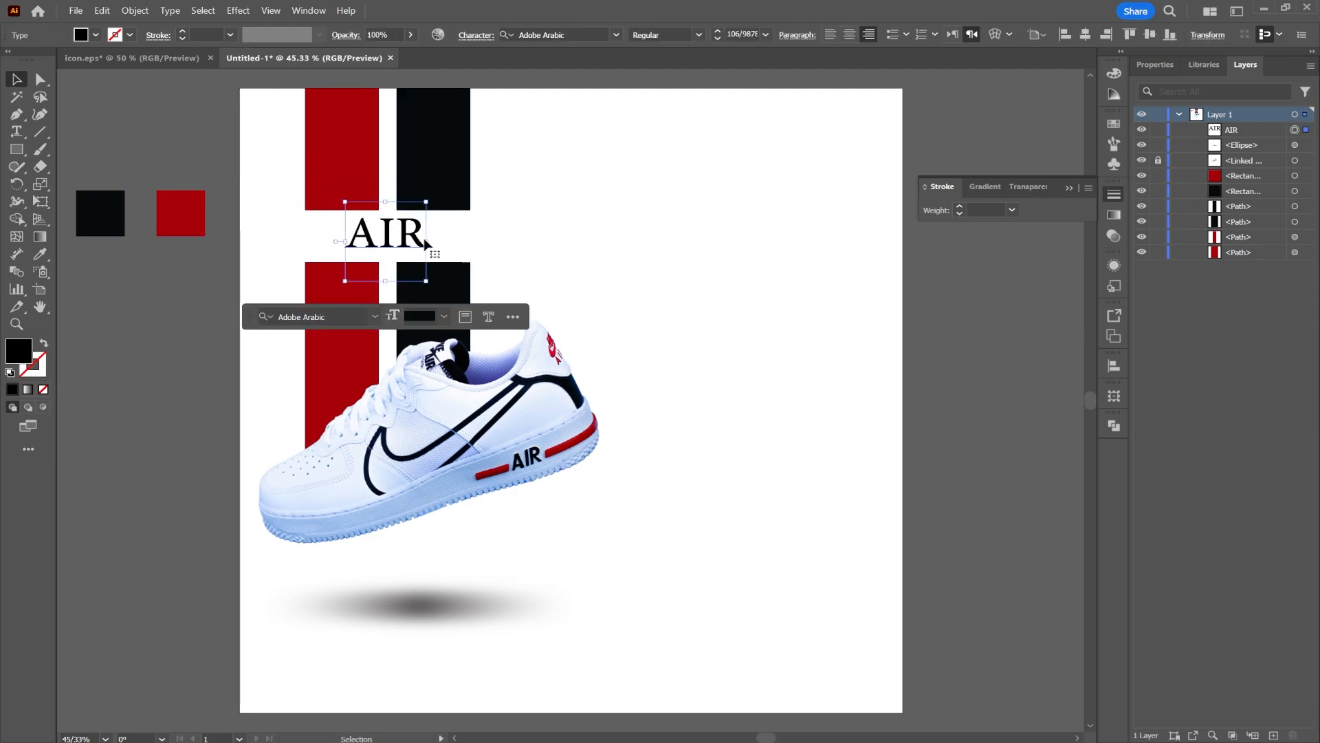
{"action": "left_click", "coordinate": [577, 35]}
{"action": "type", "text": "OR"}
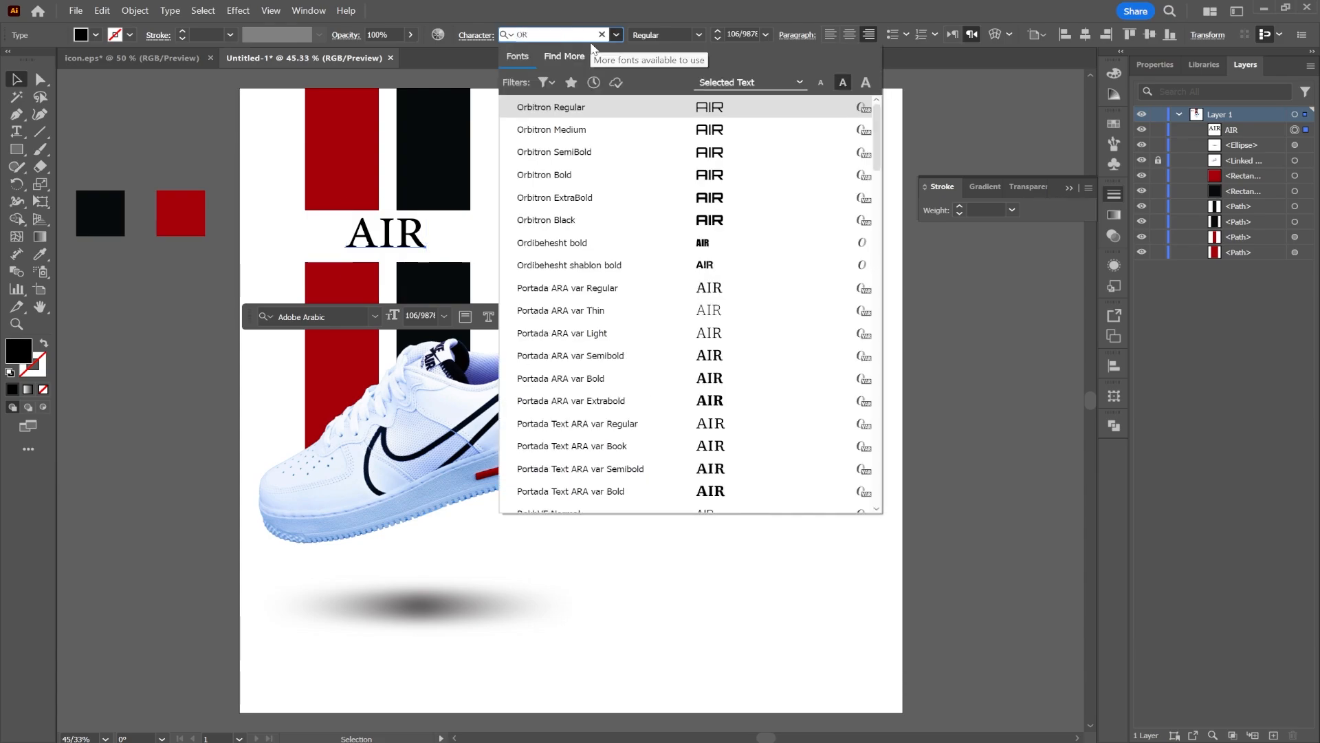
{"action": "type", "text": "DE"}
{"action": "key", "text": "BackSpace"}
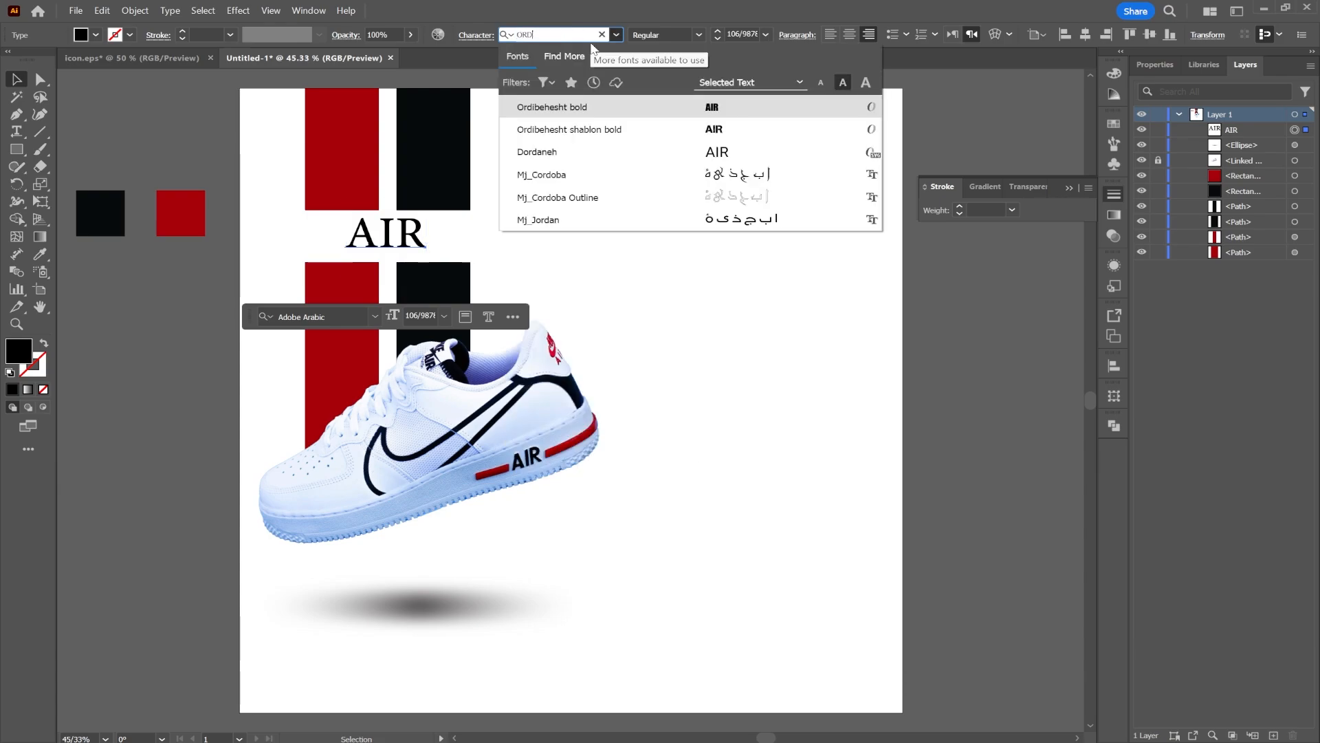
{"action": "left_click", "coordinate": [608, 136]}
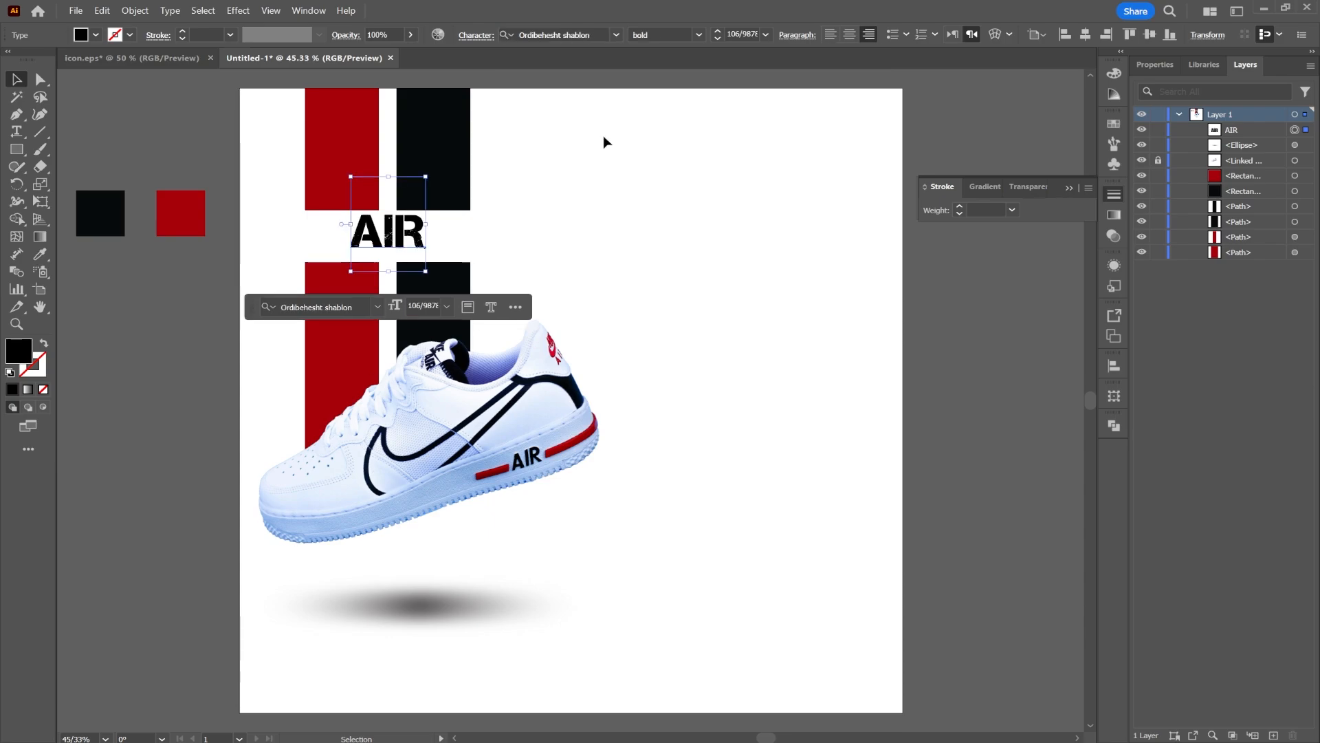
Enlarge the AIR text proportionally around its center
{"action": "left_click_drag", "start_coordinate": [427, 226], "coordinate": [408, 246]}
{"action": "key", "text": "alt+shift"}
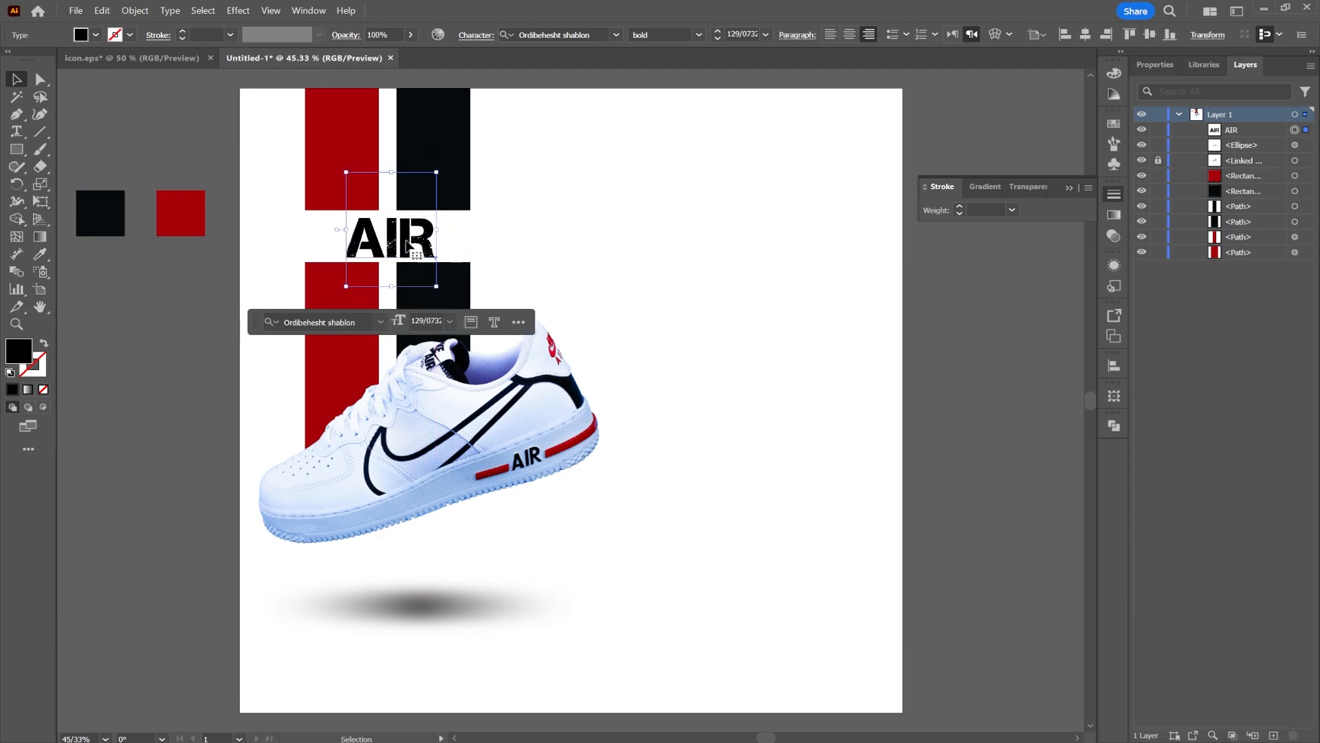
{"action": "left_click", "coordinate": [550, 224]}
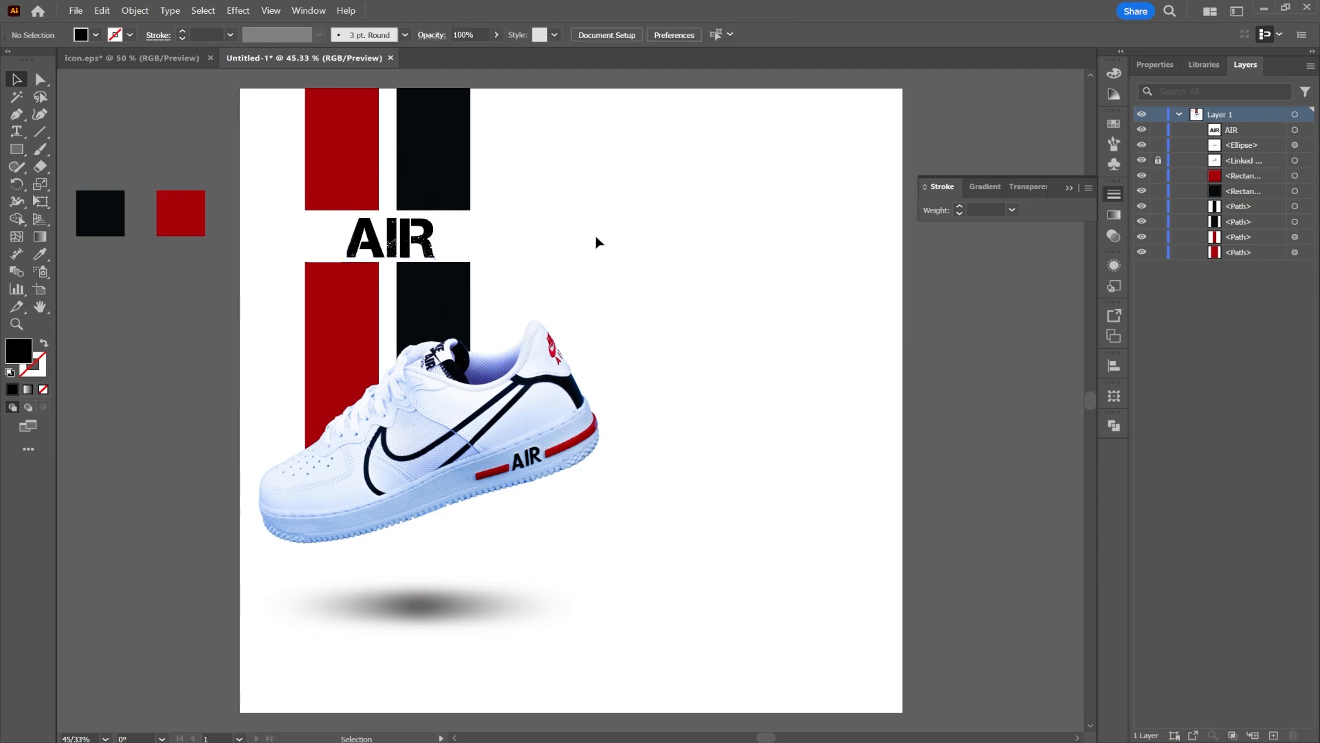
Duplicate the AIR text to the upper right, change the copy to NIKE and enlarge it
{"action": "left_click_drag", "start_coordinate": [436, 236], "coordinate": [741, 171]}
{"action": "double_click", "coordinate": [718, 174]}
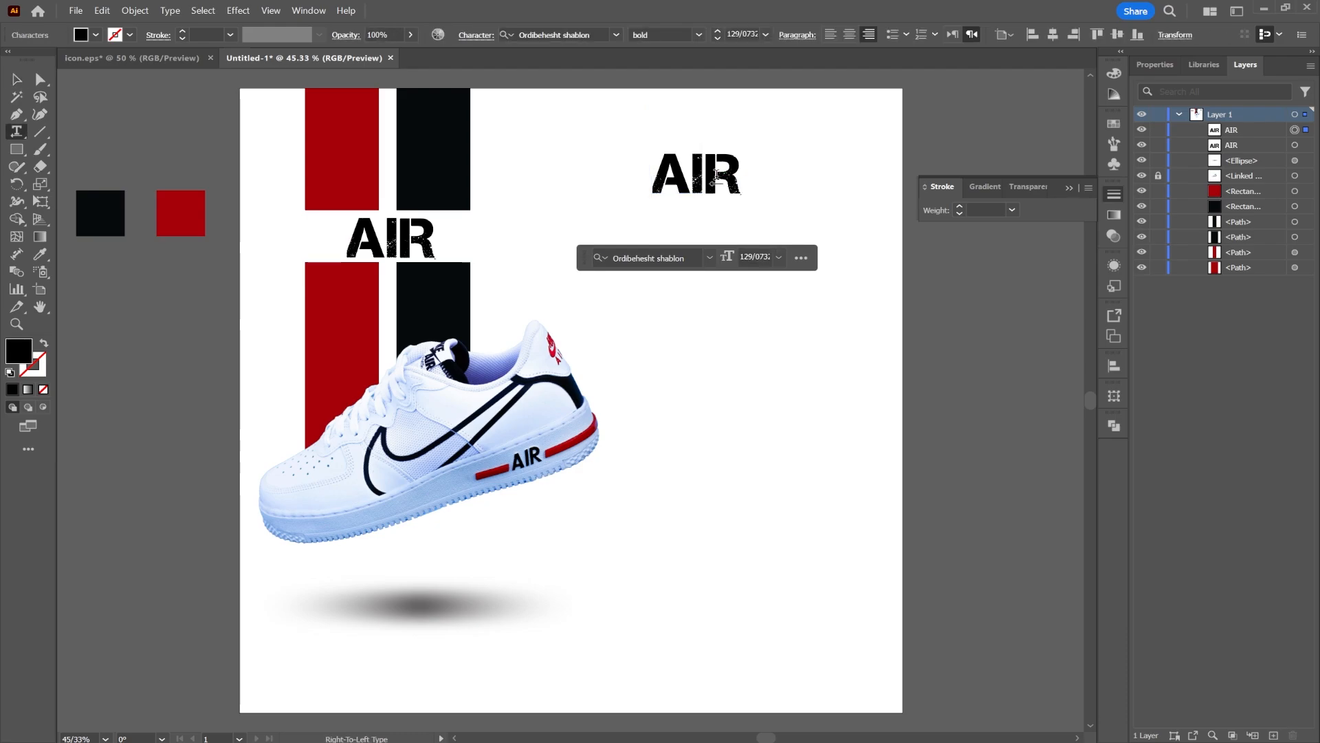
{"action": "double_click", "coordinate": [717, 176]}
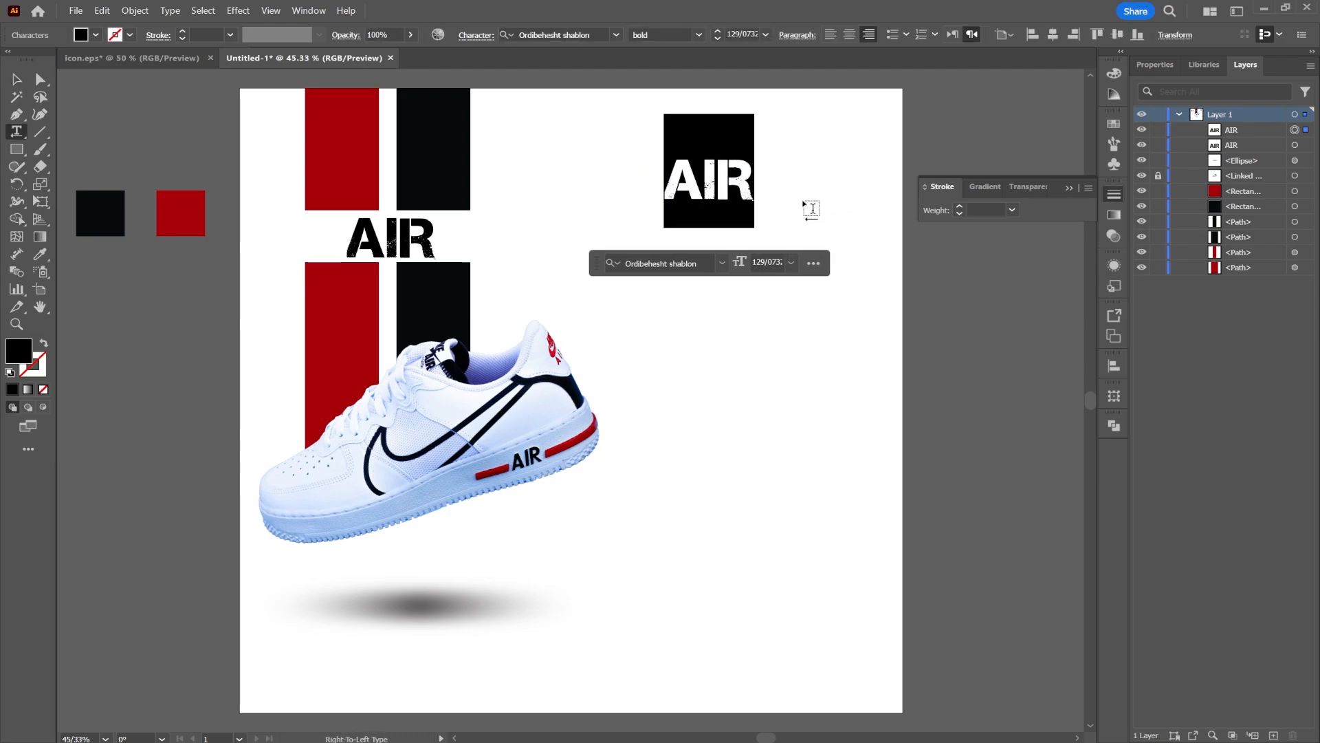
{"action": "type", "text": "NIKE"}
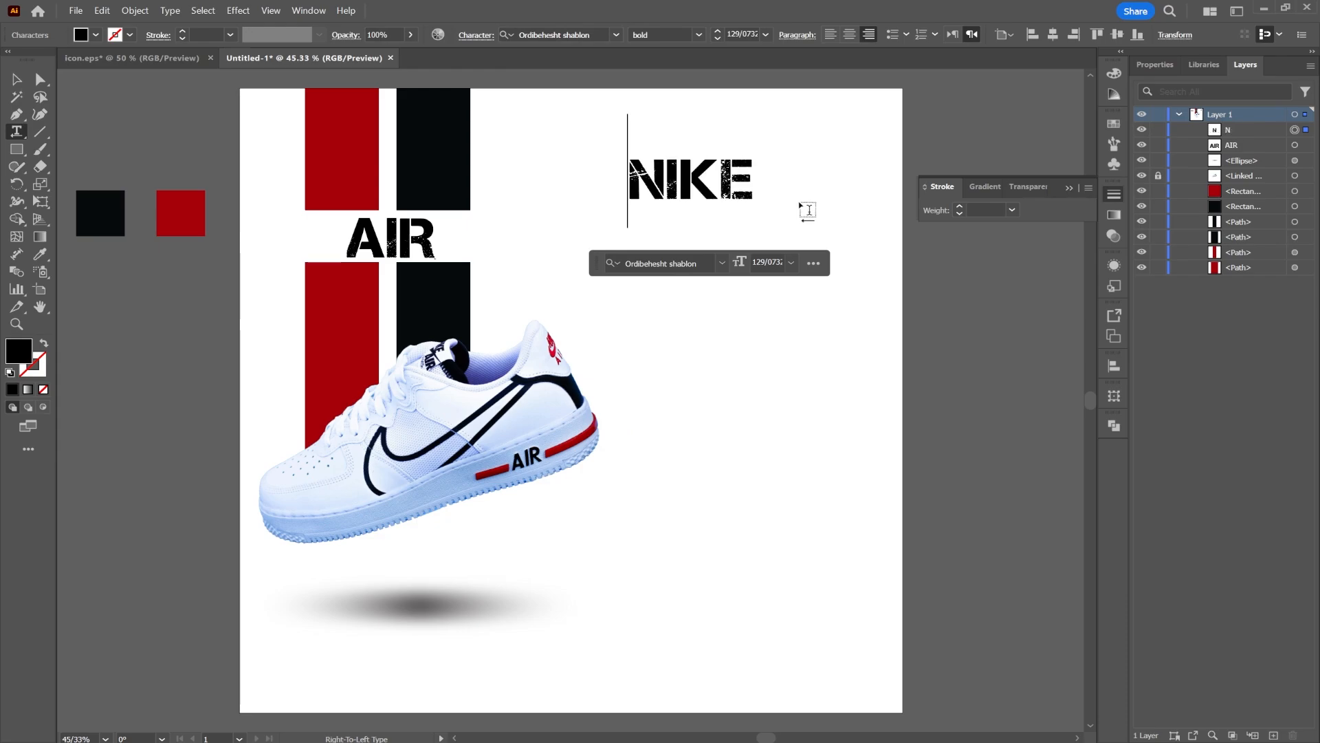
{"action": "key", "text": "Escape"}
{"action": "left_click_drag", "start_coordinate": [755, 171], "coordinate": [823, 172]}
{"action": "left_click_drag", "start_coordinate": [829, 191], "coordinate": [798, 196]}
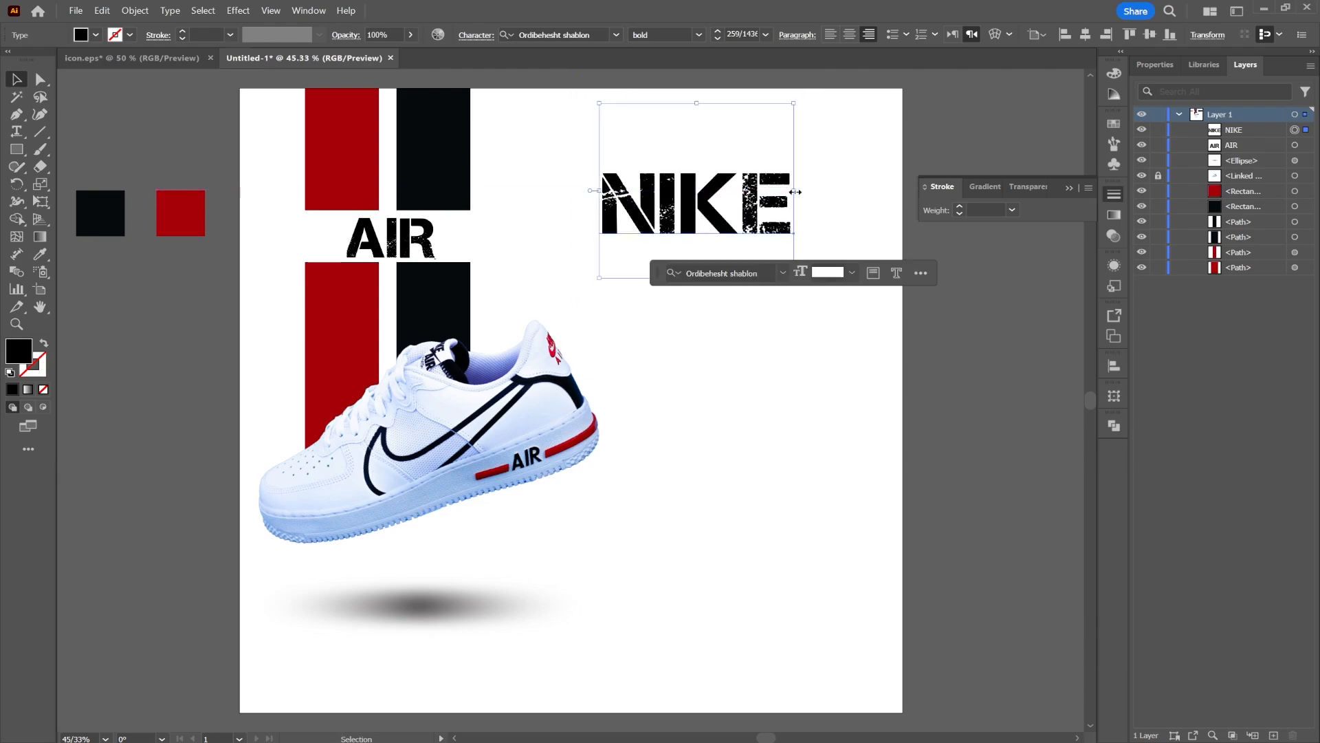
Copy the red script AIR lettering from the icon.eps document and paste it into the poster
{"action": "left_click", "coordinate": [176, 59]}
{"action": "left_click", "coordinate": [787, 289]}
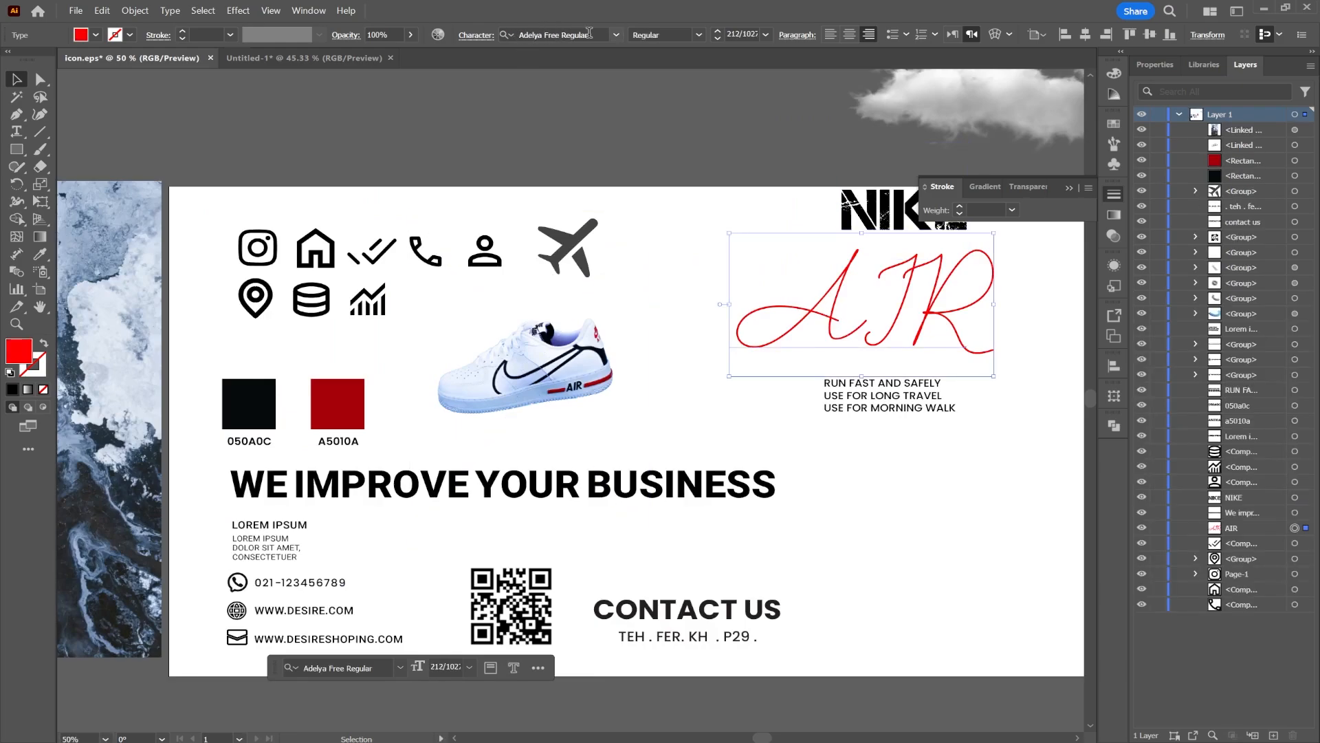
{"action": "left_click", "coordinate": [616, 34]}
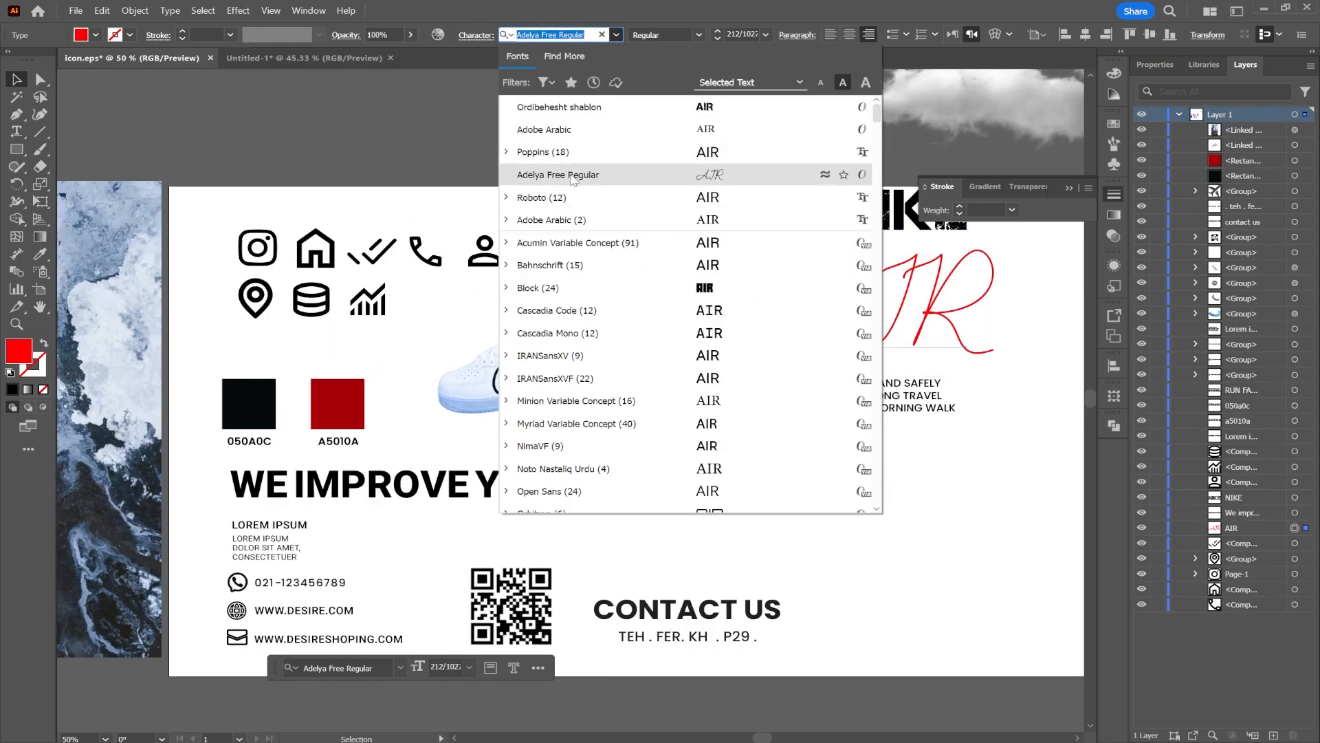
{"action": "left_click", "coordinate": [504, 174]}
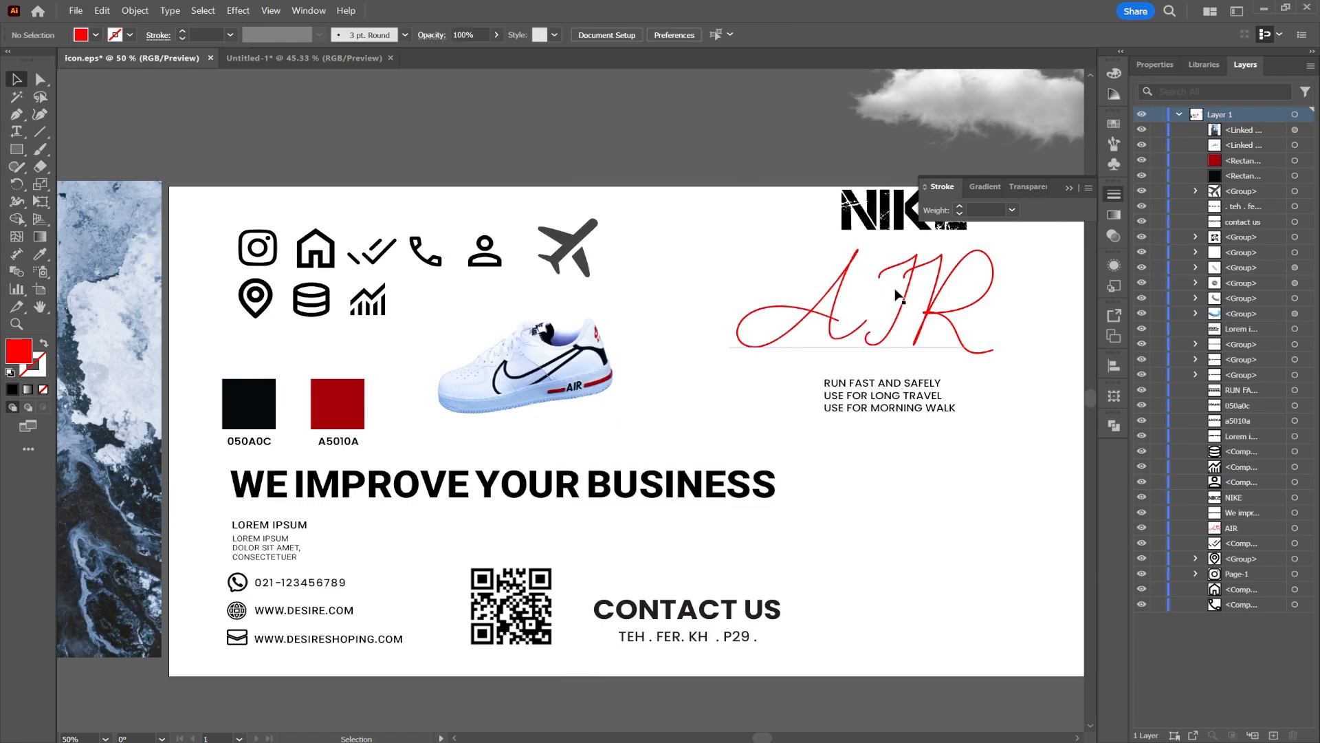
{"action": "key", "text": "ctrl+c"}
{"action": "key", "text": "ctrl+Tab"}
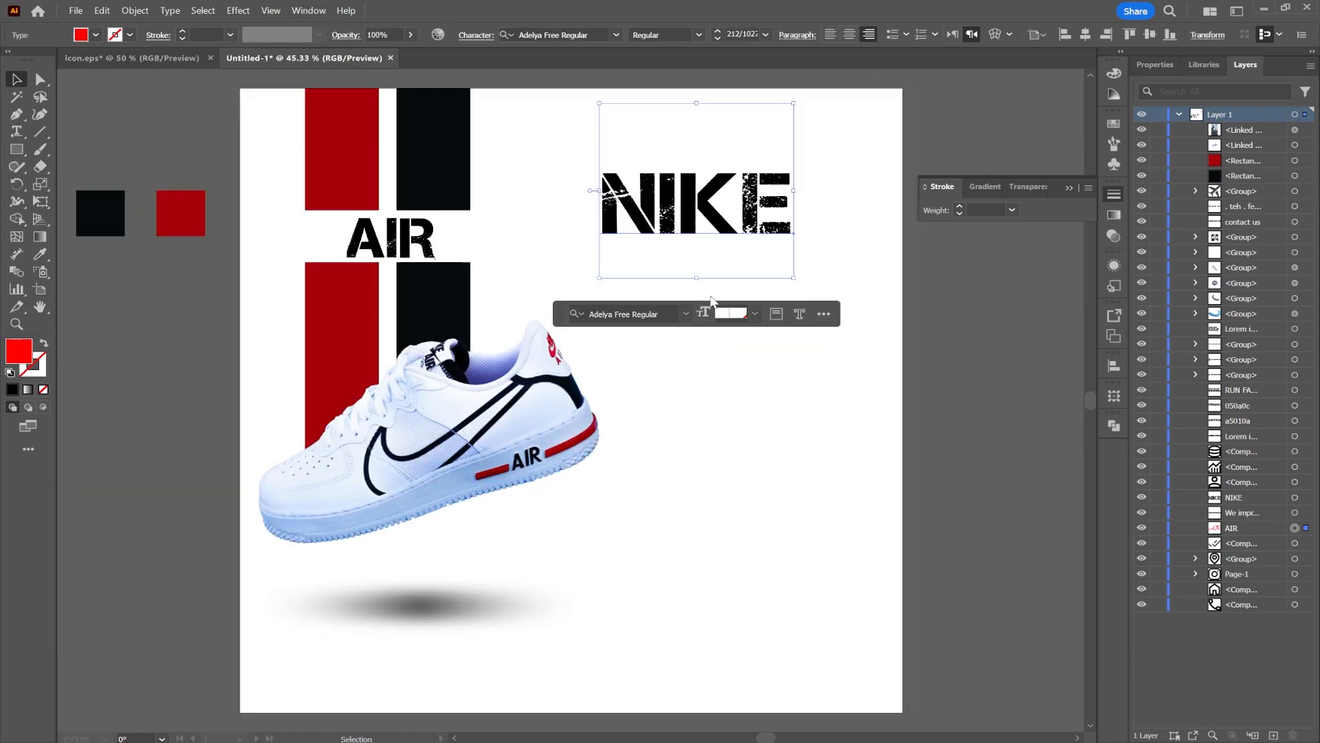
{"action": "key", "text": "ctrl+v"}
Place the script AIR over the NIKE text and move it beneath NIKE in the layer order
{"action": "left_click_drag", "start_coordinate": [703, 367], "coordinate": [848, 194]}
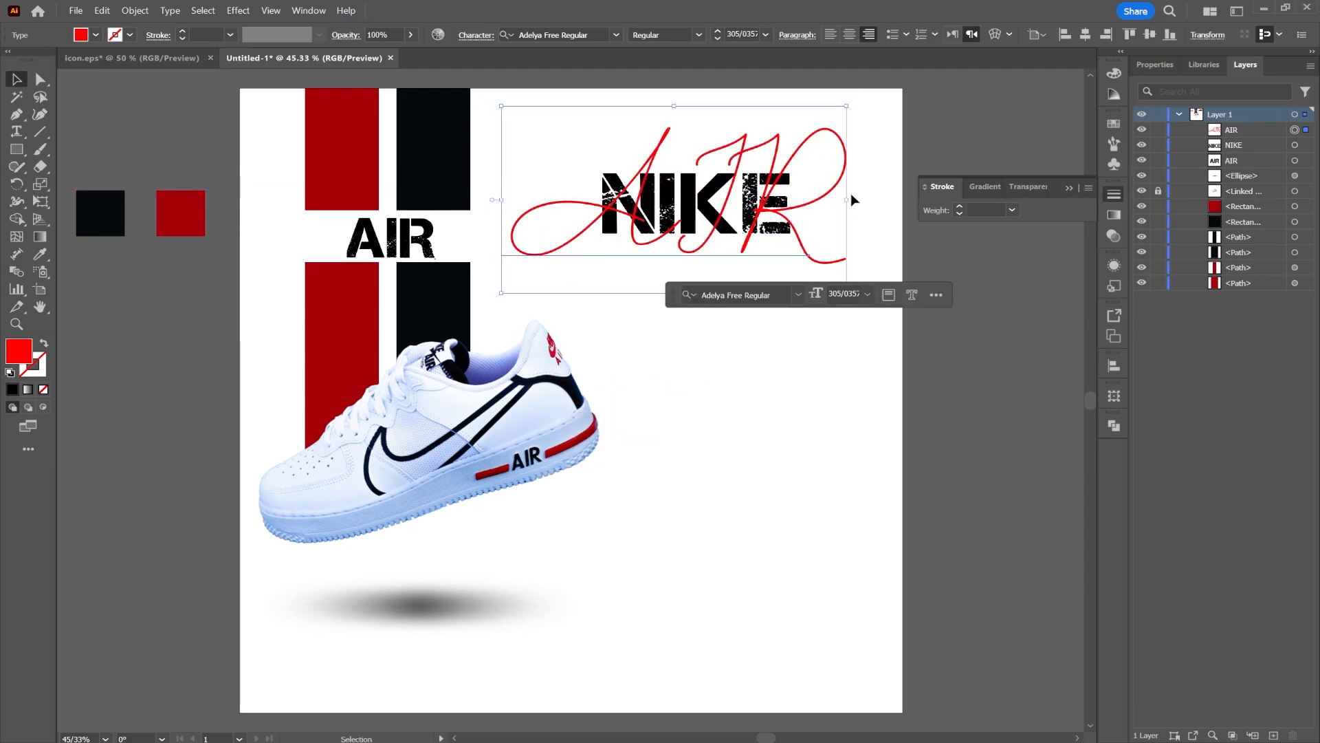
{"action": "left_click_drag", "start_coordinate": [1235, 128], "coordinate": [1241, 150]}
{"action": "left_click", "coordinate": [1016, 360]}
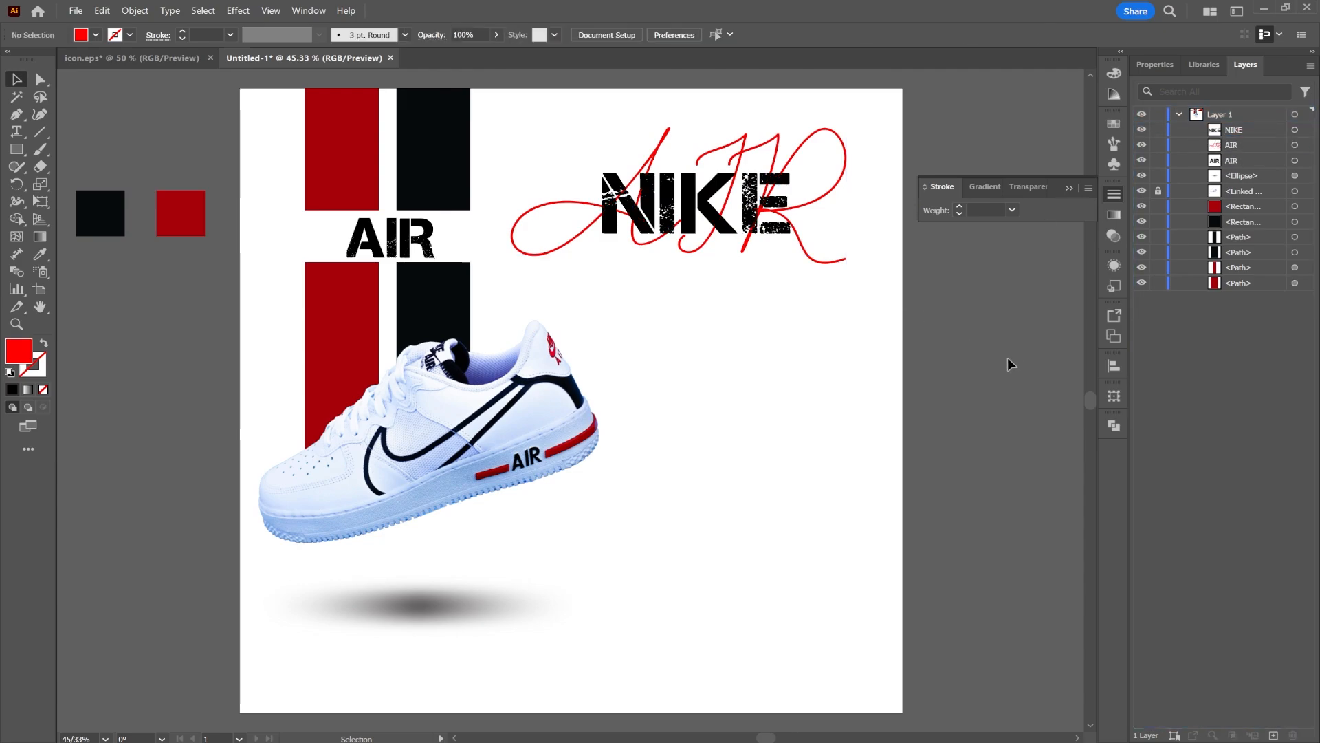
Nudge the NIKE and script AIR lettering slightly to align them
{"action": "mouse_move", "coordinate": [792, 142]}
{"action": "left_mouse_down"}
{"action": "mouse_move", "coordinate": [771, 163]}
{"action": "mouse_move", "coordinate": [783, 142]}
{"action": "left_mouse_up"}
{"action": "left_click", "coordinate": [834, 262]}
{"action": "left_click_drag", "start_coordinate": [787, 228], "coordinate": [798, 227]}
{"action": "left_click", "coordinate": [830, 434]}
Copy the three-line RUN FAST AND SAFELY text from icon.eps and place it below the NIKE logo
{"action": "left_click", "coordinate": [131, 58]}
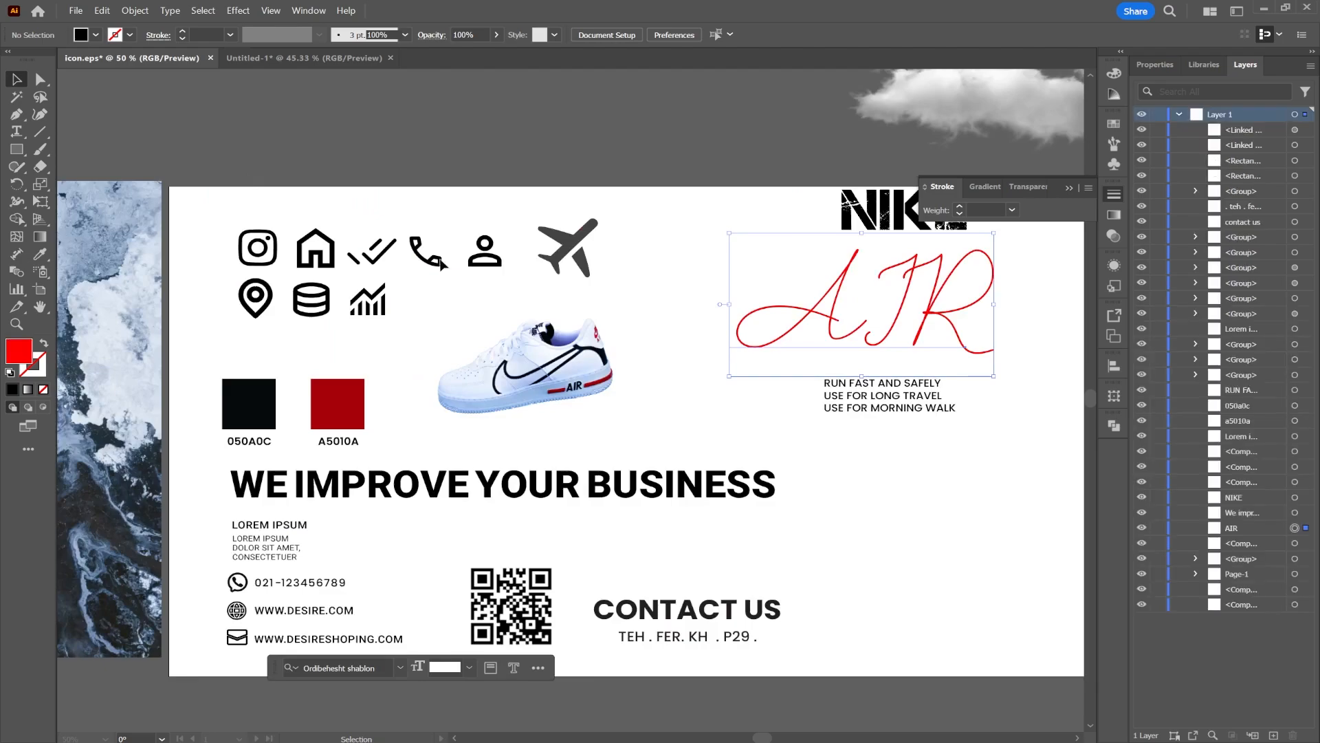
{"action": "left_click", "coordinate": [844, 405]}
{"action": "key", "text": "a"}
{"action": "left_click", "coordinate": [304, 57]}
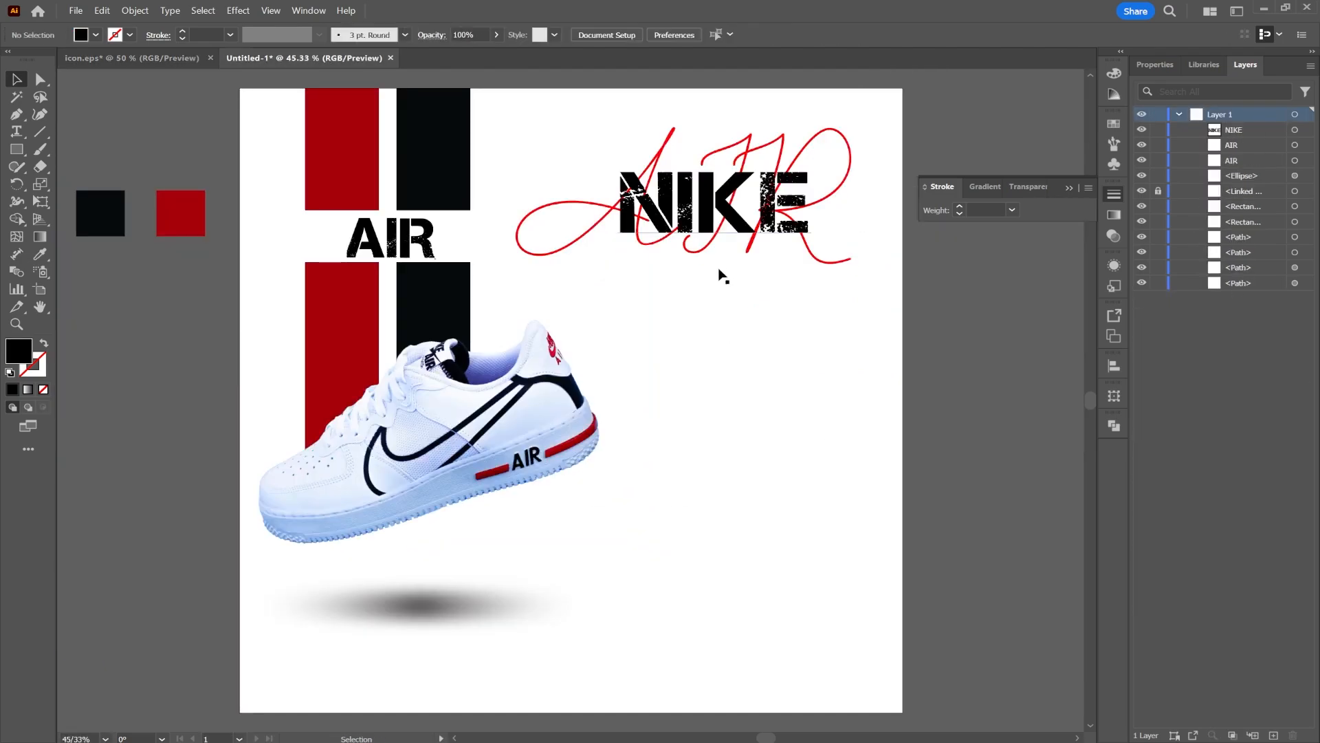
{"action": "key", "text": "ctrl+v"}
{"action": "key", "text": "v"}
{"action": "left_click_drag", "start_coordinate": [658, 399], "coordinate": [816, 319]}
{"action": "left_click_drag", "start_coordinate": [724, 315], "coordinate": [754, 325]}
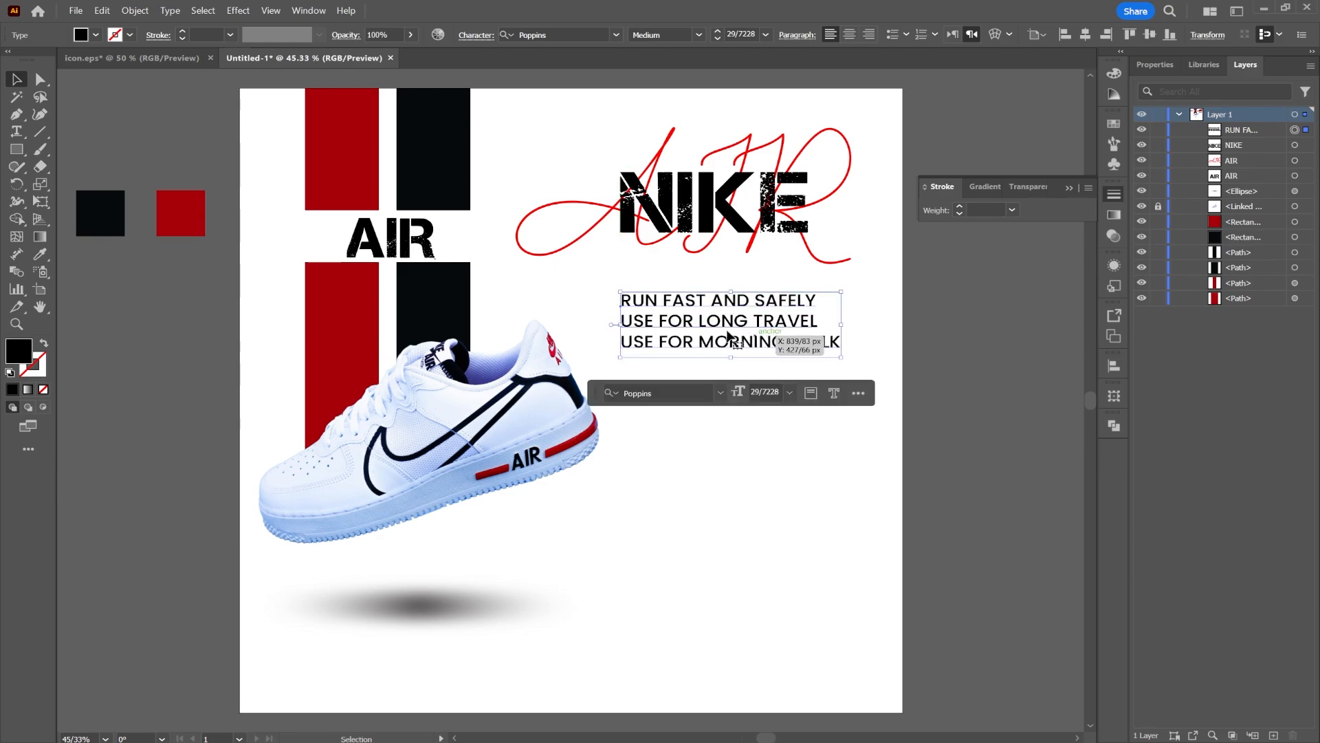
Draw a vertical line beside the three text lines with the Line Segment tool
{"action": "scroll", "coordinate": [612, 328], "scroll_direction": "up", "scroll_amount": 1}
{"action": "scroll", "coordinate": [612, 328], "scroll_direction": "up", "scroll_amount": 2}
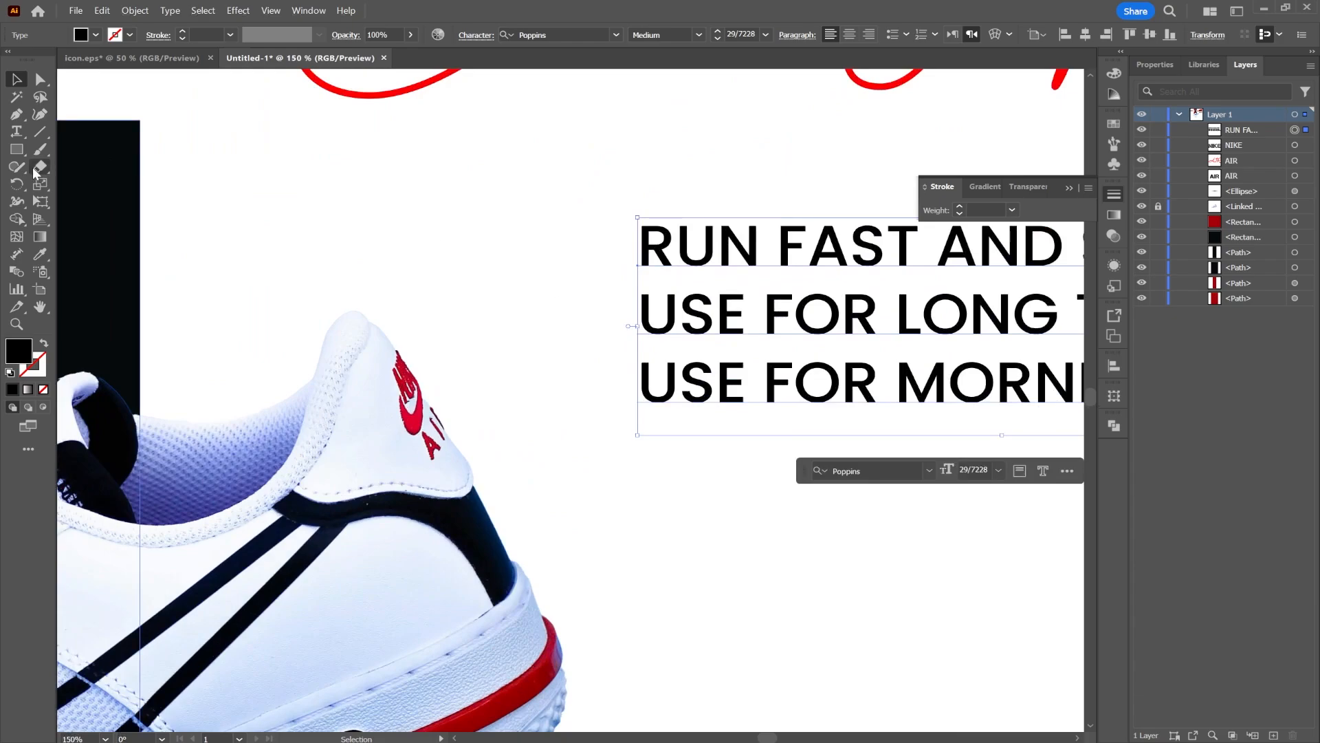
{"action": "left_click", "coordinate": [40, 137]}
{"action": "left_click_drag", "start_coordinate": [605, 224], "coordinate": [615, 399]}
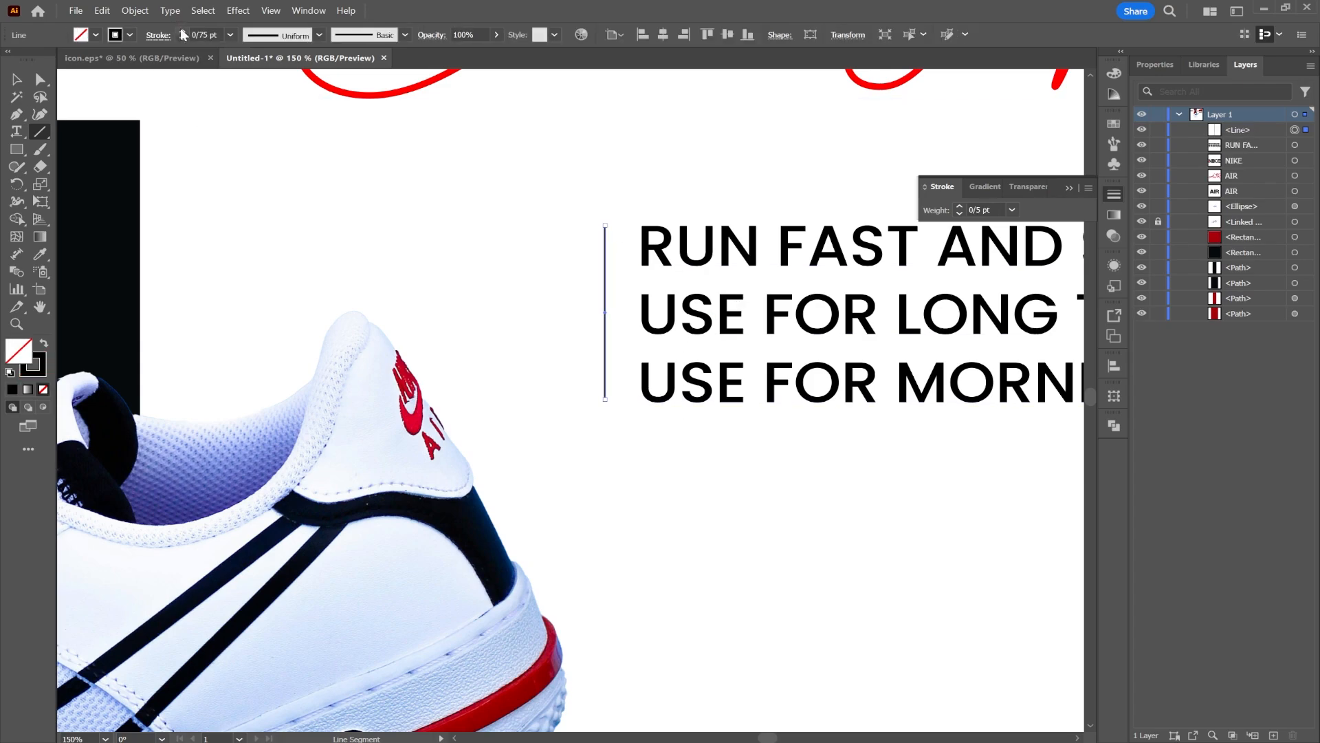
Set the vertical line's stroke weight to 1 pt
{"action": "left_click", "coordinate": [151, 35]}
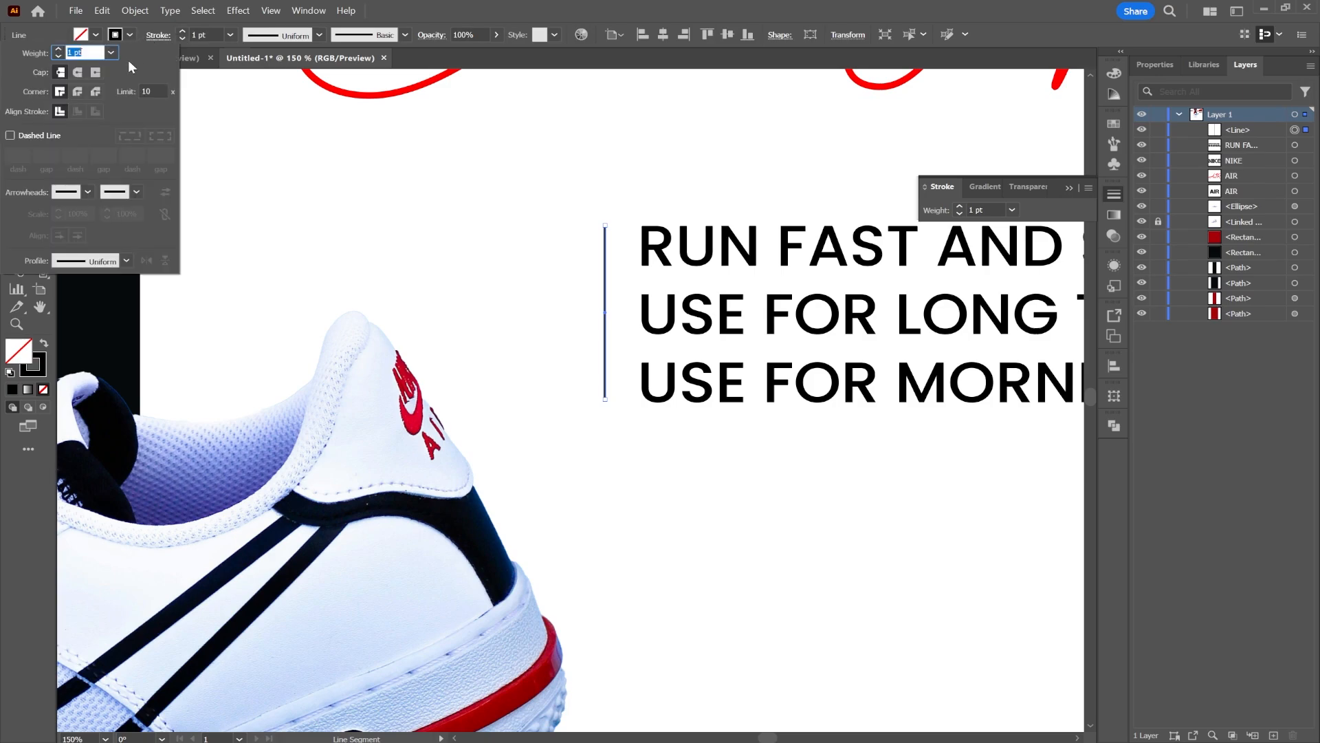
{"action": "left_click", "coordinate": [78, 75]}
{"action": "left_click", "coordinate": [319, 186]}
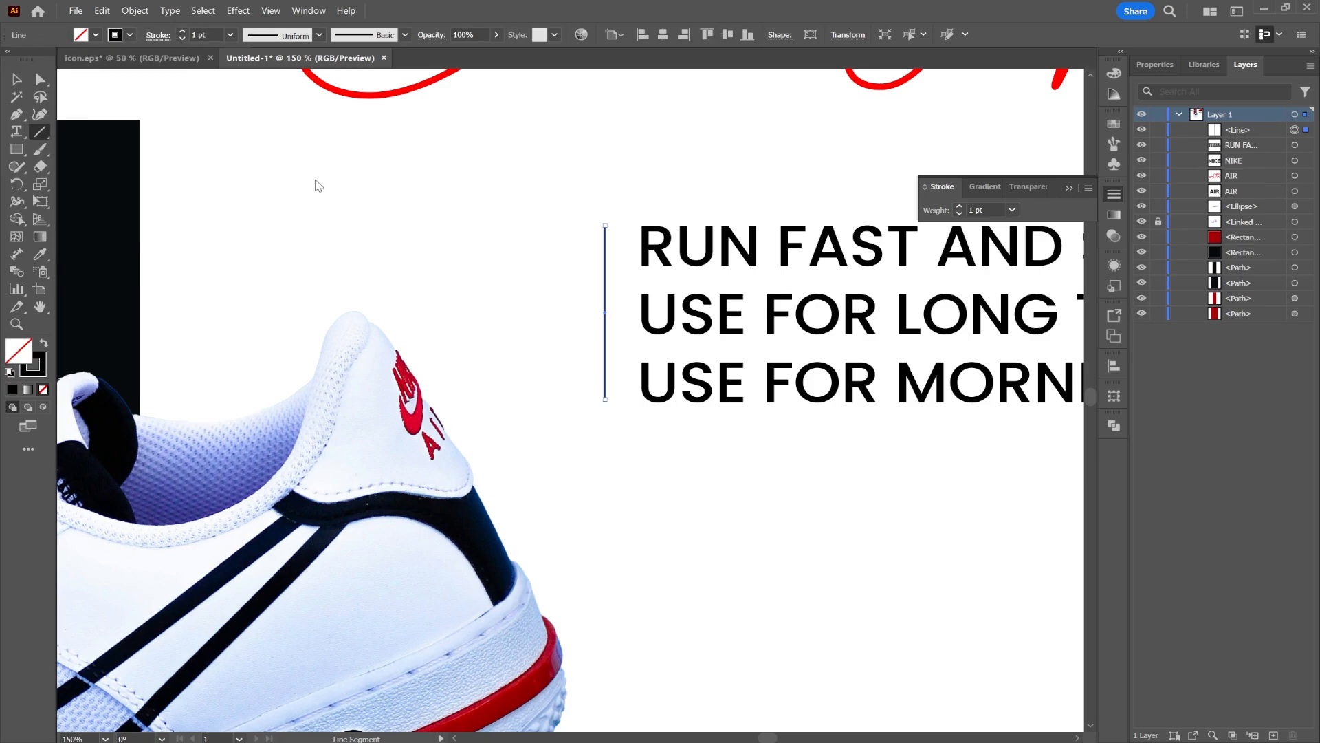
Duplicate the vertical line and place the copy just to its left beside the text
{"action": "key", "text": "v"}
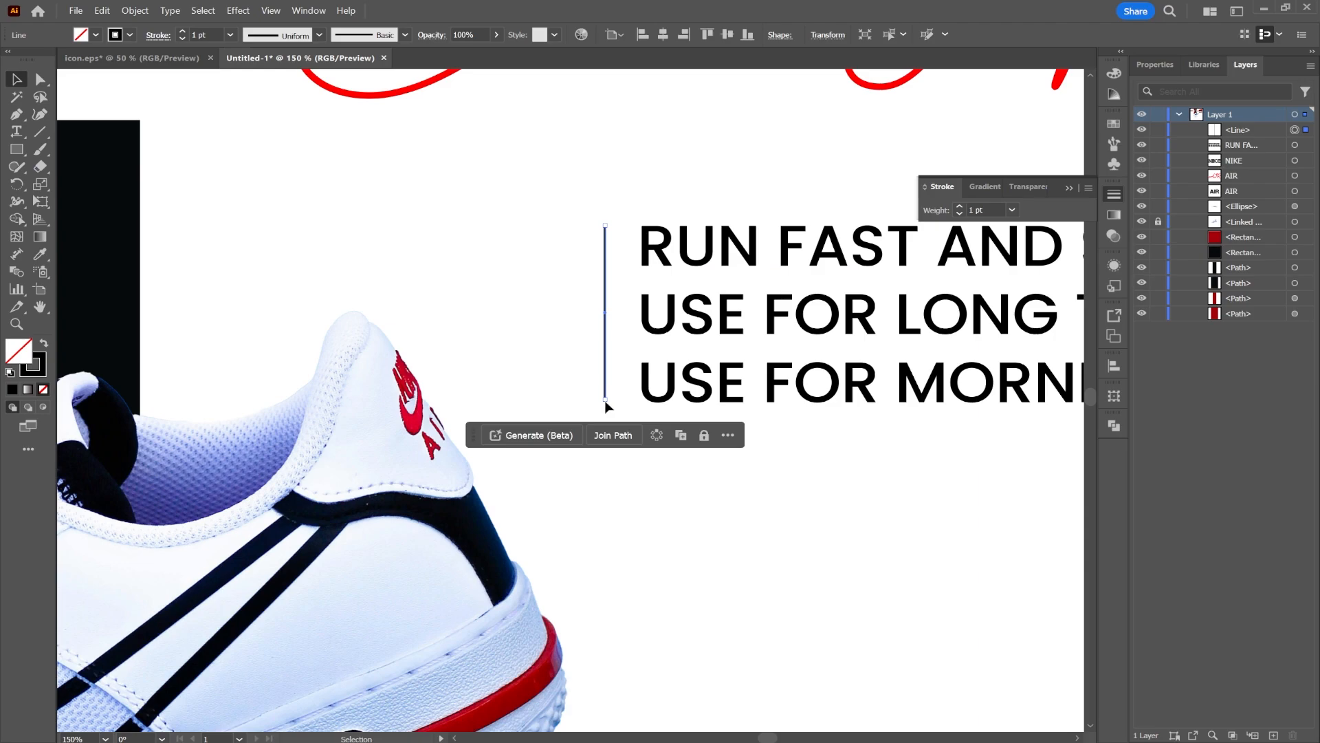
{"action": "left_click_drag", "start_coordinate": [606, 401], "coordinate": [606, 403]}
{"action": "left_click_drag", "start_coordinate": [607, 290], "coordinate": [596, 287]}
{"action": "scroll", "coordinate": [596, 288], "scroll_direction": "down", "scroll_amount": 1}
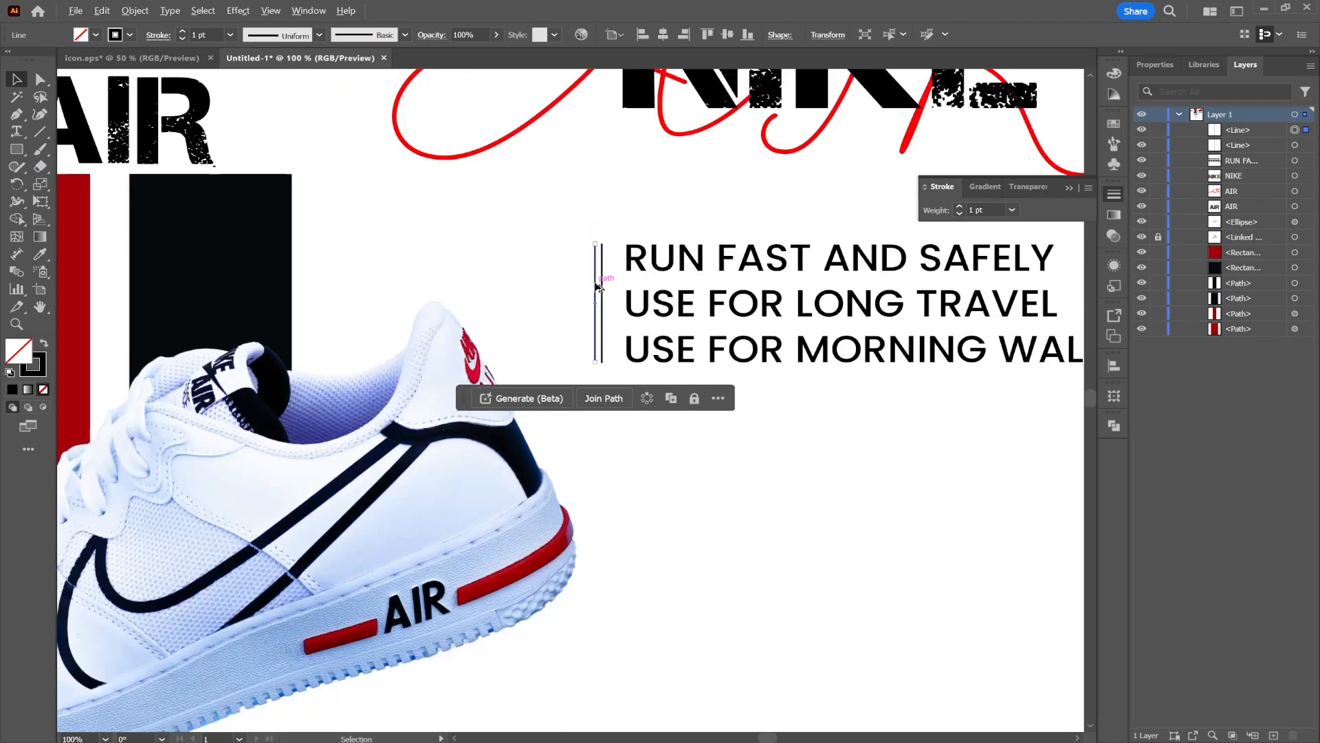
Color both vertical lines with the red sampled from the stripe, applied as their stroke, using the Eyedropper
{"action": "left_click_drag", "start_coordinate": [476, 267], "coordinate": [751, 363]}
{"action": "left_click", "coordinate": [40, 254]}
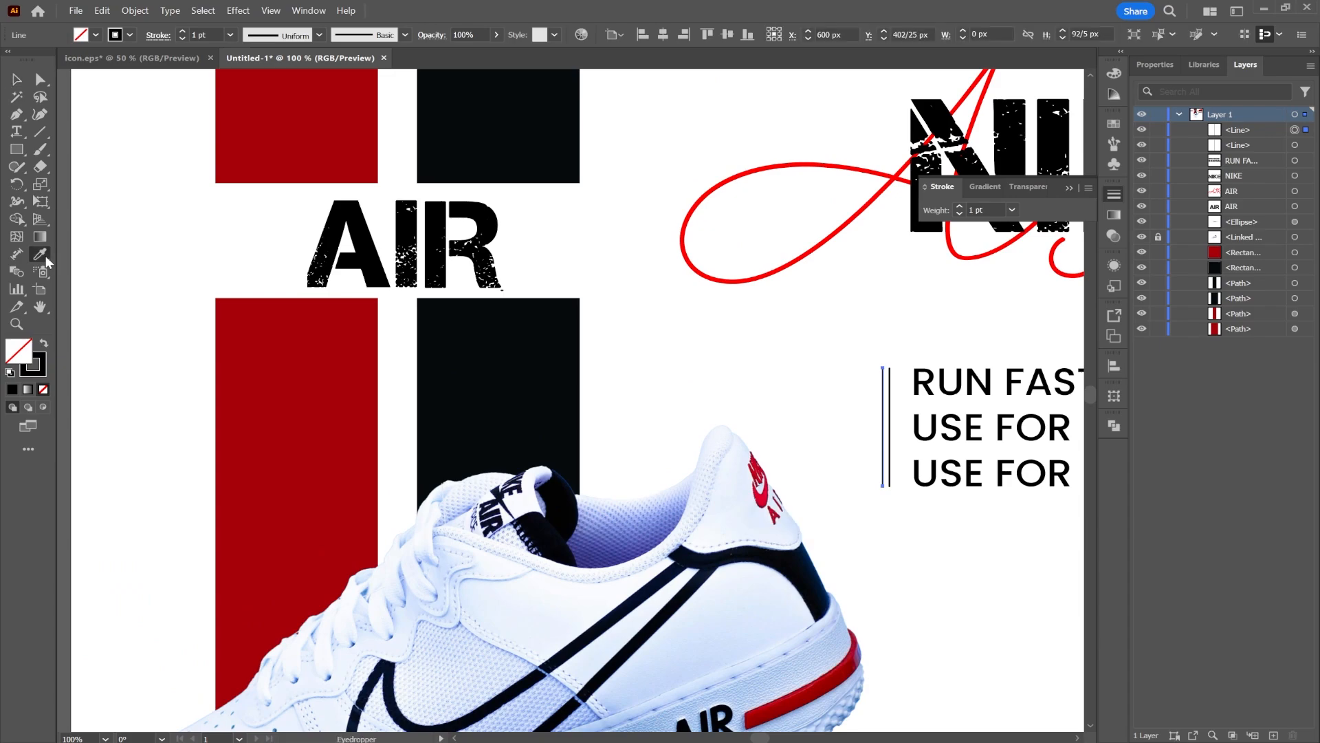
{"action": "left_click", "coordinate": [275, 346]}
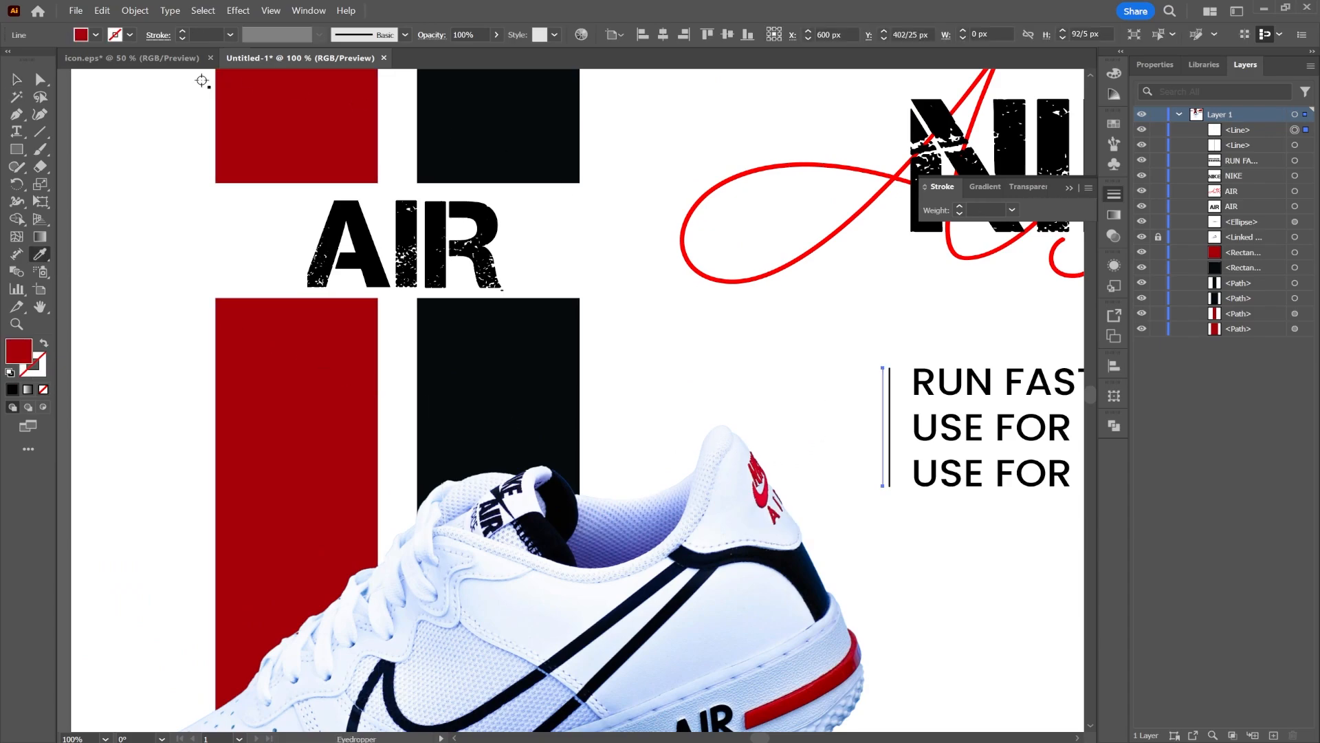
{"action": "left_click", "coordinate": [44, 343]}
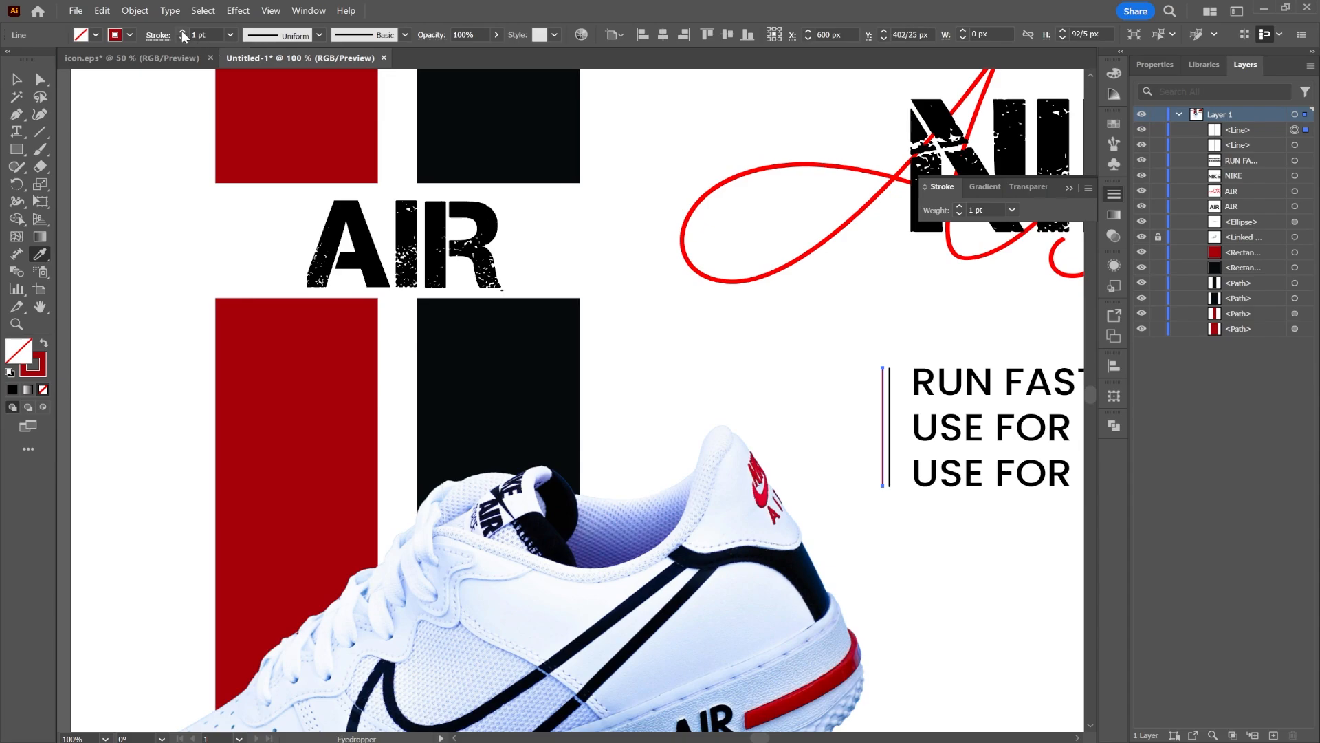
{"action": "left_click", "coordinate": [6, 80]}
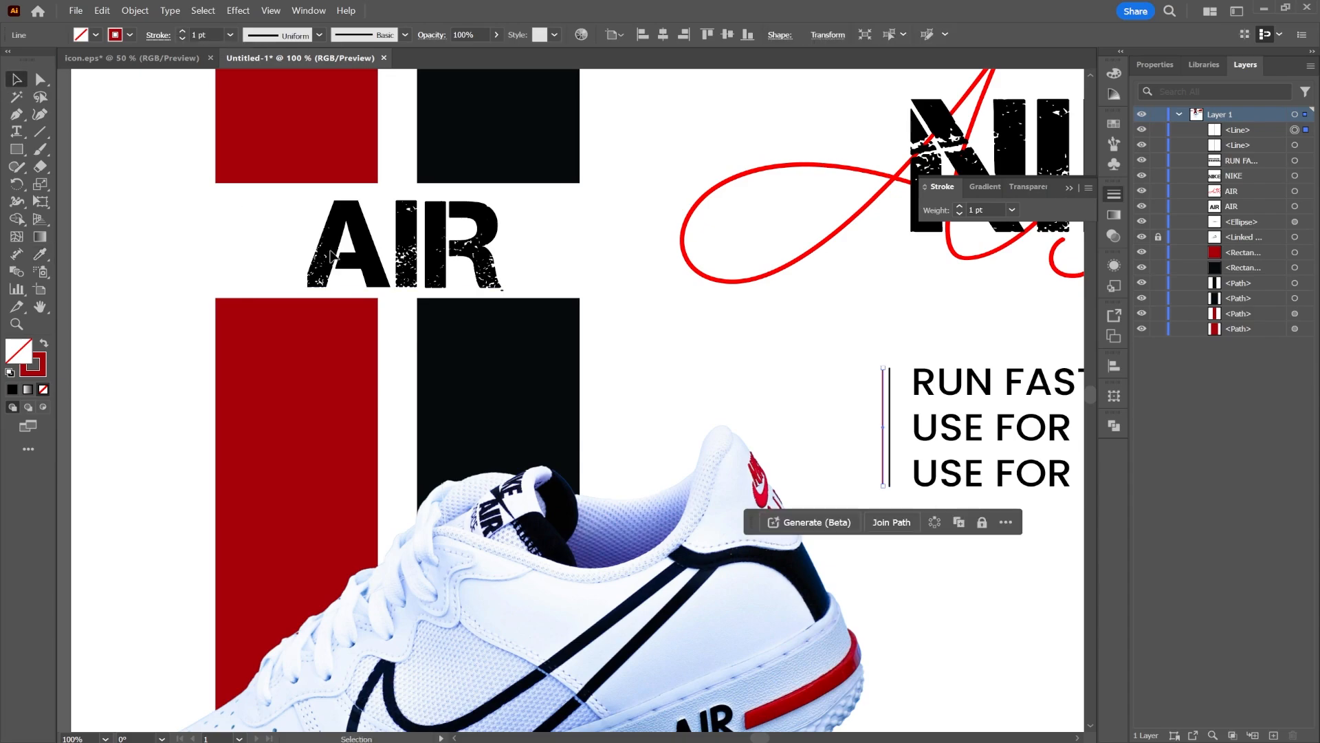
{"action": "left_click", "coordinate": [799, 379]}
Draw a red rectangle about 1080 by 99 px across the bottom edge of the poster
{"action": "key", "text": "space"}
{"action": "left_click_drag", "start_coordinate": [975, 531], "coordinate": [555, 402]}
{"action": "key", "text": "ctrl+minus"}
{"action": "key", "text": "ctrl+minus"}
{"action": "key", "text": "space"}
{"action": "left_click_drag", "start_coordinate": [654, 475], "coordinate": [633, 356]}
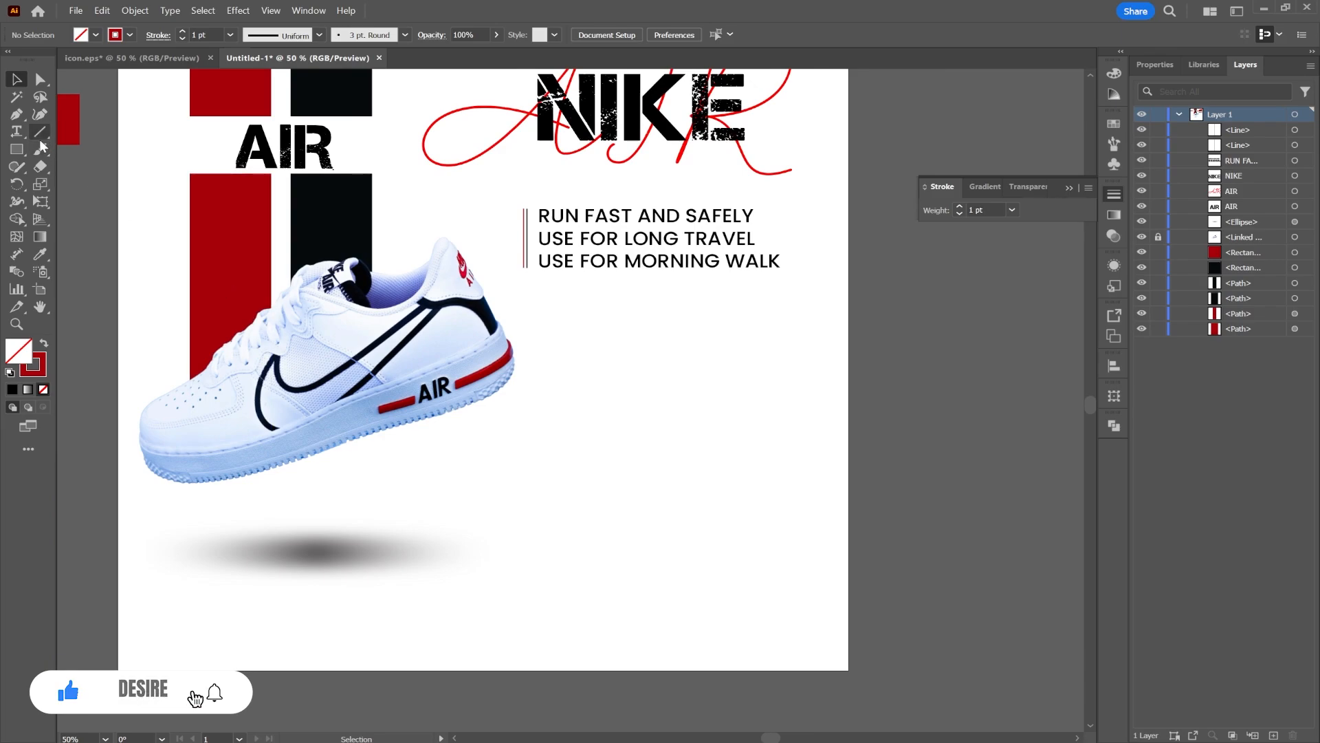
{"action": "left_click", "coordinate": [18, 150]}
{"action": "left_click", "coordinate": [41, 254]}
{"action": "left_click", "coordinate": [201, 225]}
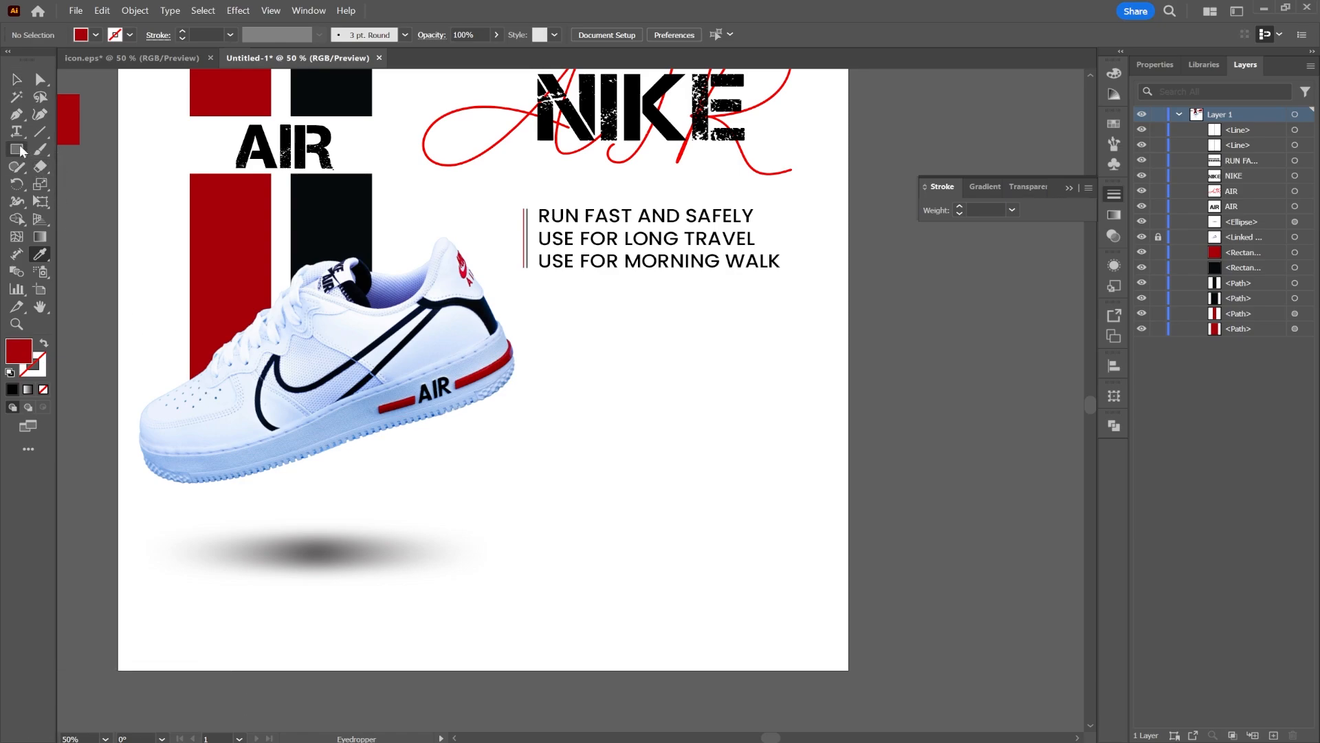
{"action": "mouse_move", "coordinate": [848, 606]}
{"action": "left_mouse_down"}
{"action": "mouse_move", "coordinate": [301, 684]}
{"action": "mouse_move", "coordinate": [118, 669]}
{"action": "left_mouse_up"}
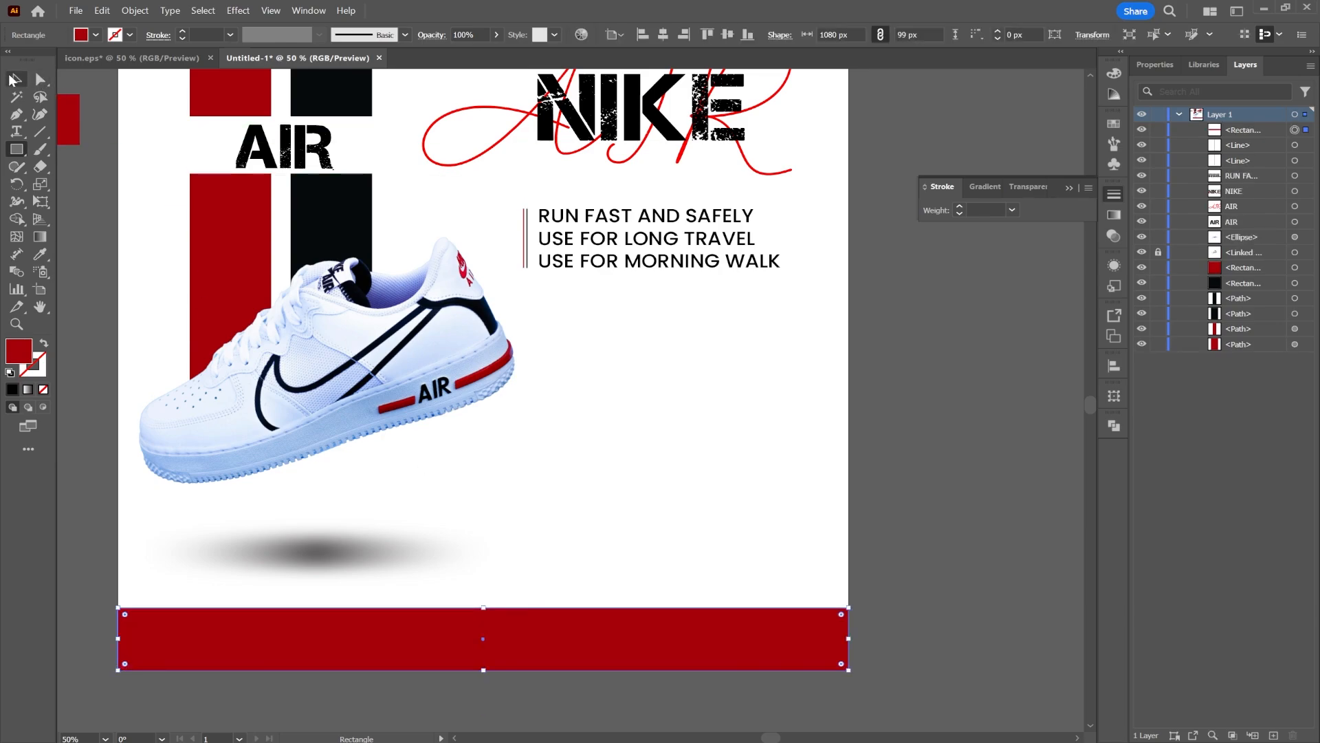
{"action": "left_click", "coordinate": [13, 80]}
{"action": "left_click", "coordinate": [973, 517]}
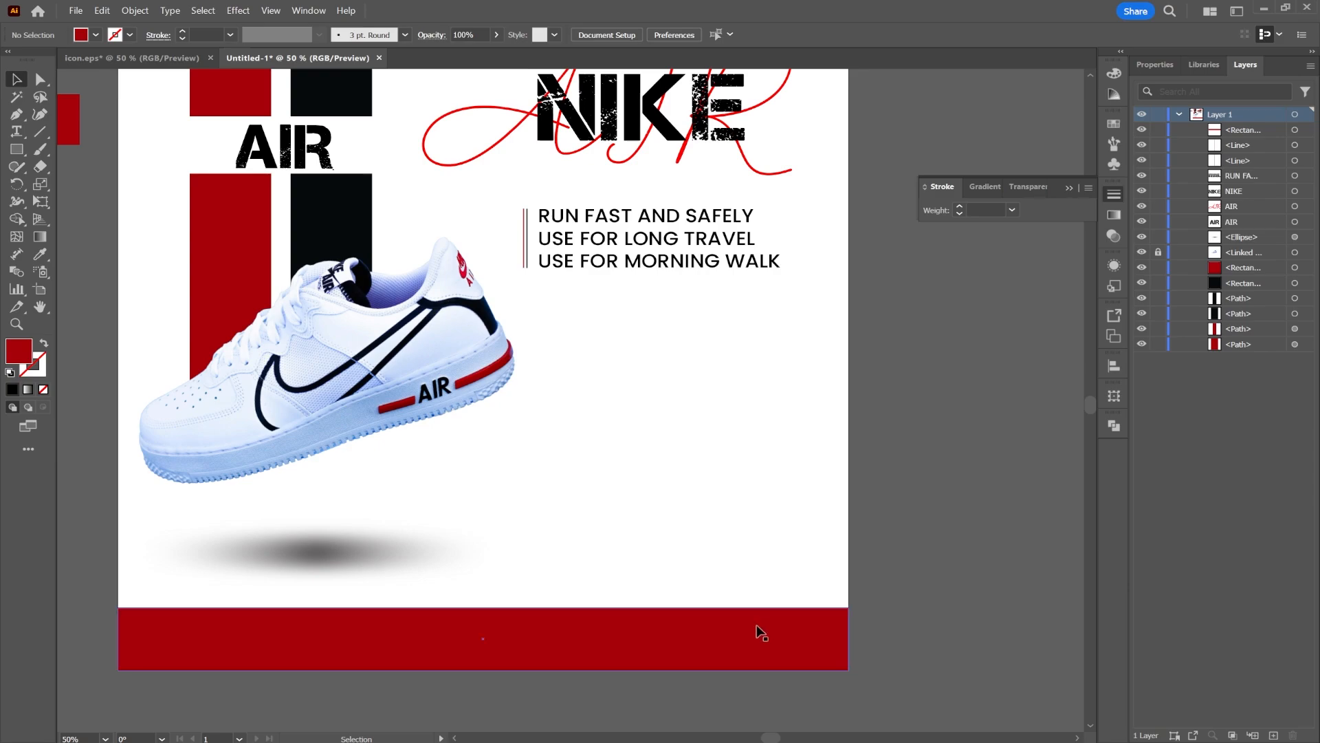
Copy the phone, website and e-mail contact group from icon.eps and paste it onto the red bottom bar
{"action": "left_click", "coordinate": [134, 58]}
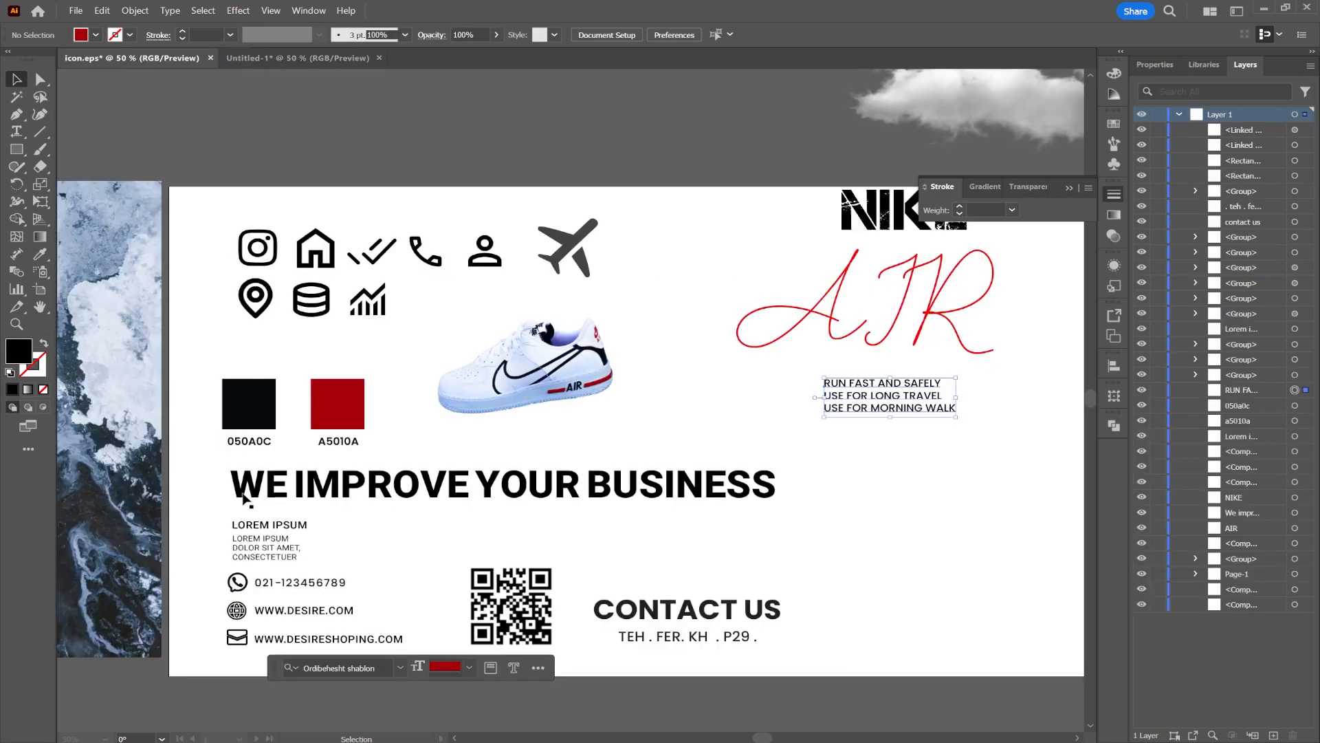
{"action": "left_click_drag", "start_coordinate": [271, 651], "coordinate": [269, 654]}
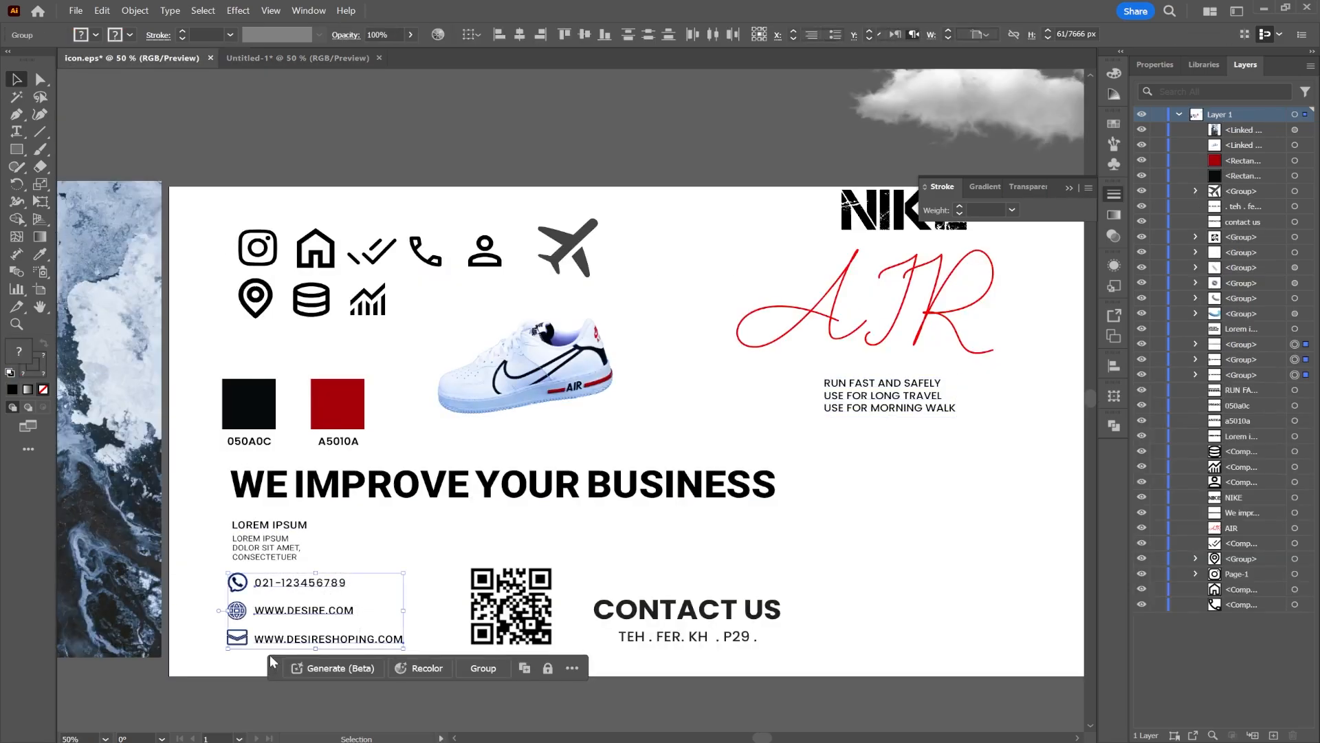
{"action": "key", "text": "ctrl+c"}
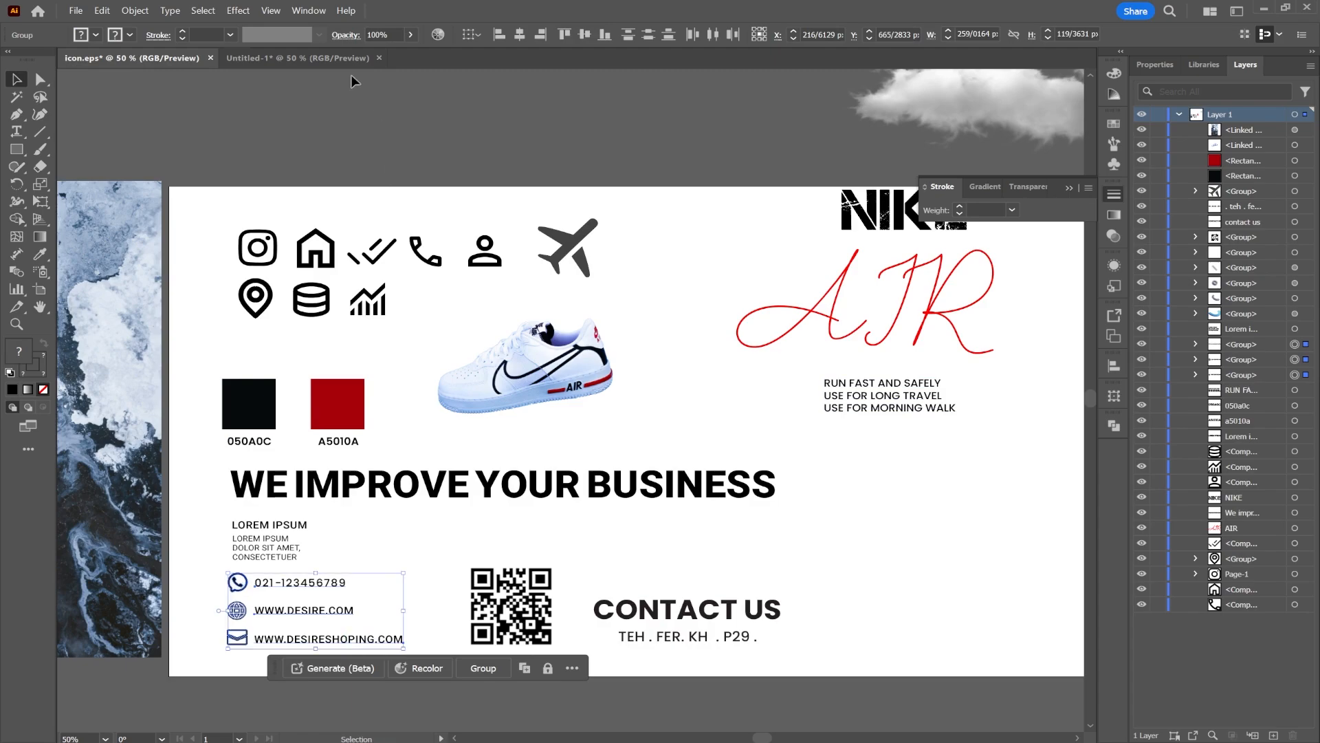
{"action": "left_click", "coordinate": [305, 58]}
{"action": "key", "text": "ctrl+v"}
{"action": "left_click_drag", "start_coordinate": [549, 406], "coordinate": [568, 628]}
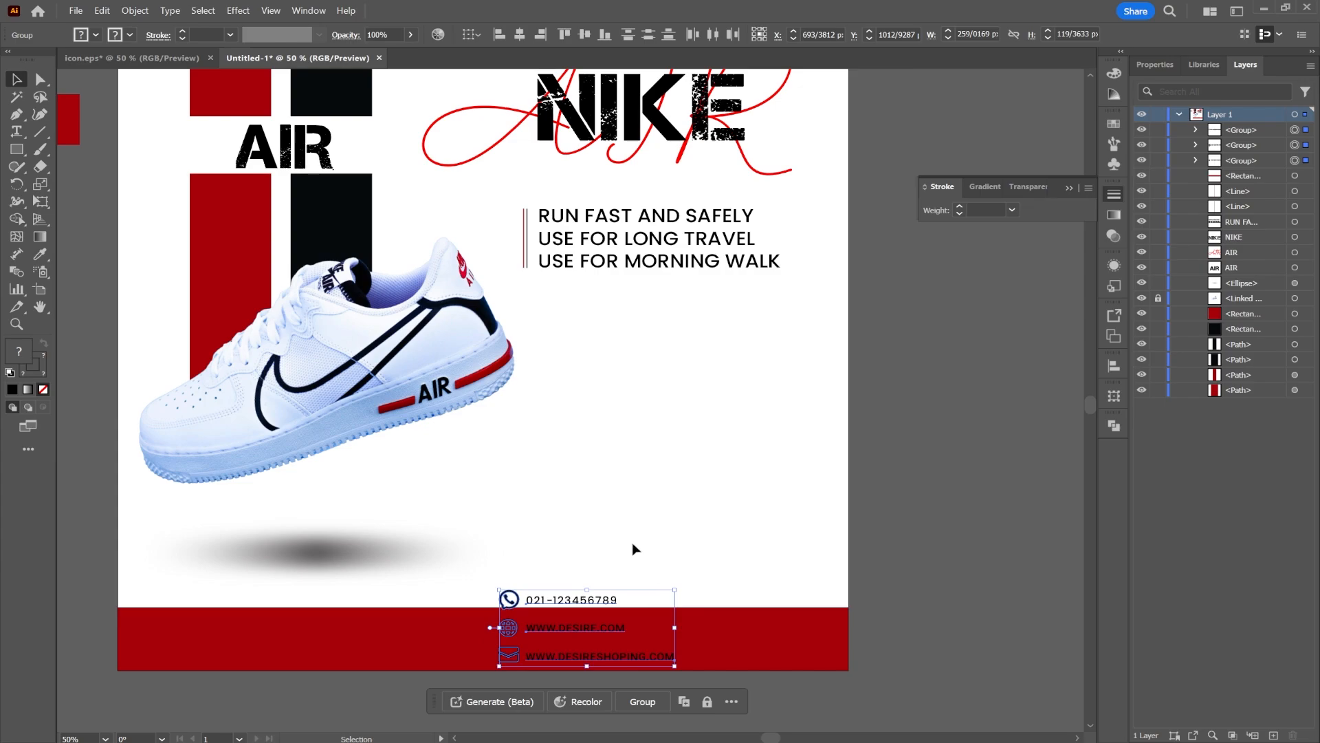
Color the pasted contact icons and text white
{"action": "left_click", "coordinate": [131, 35]}
{"action": "left_click", "coordinate": [34, 59]}
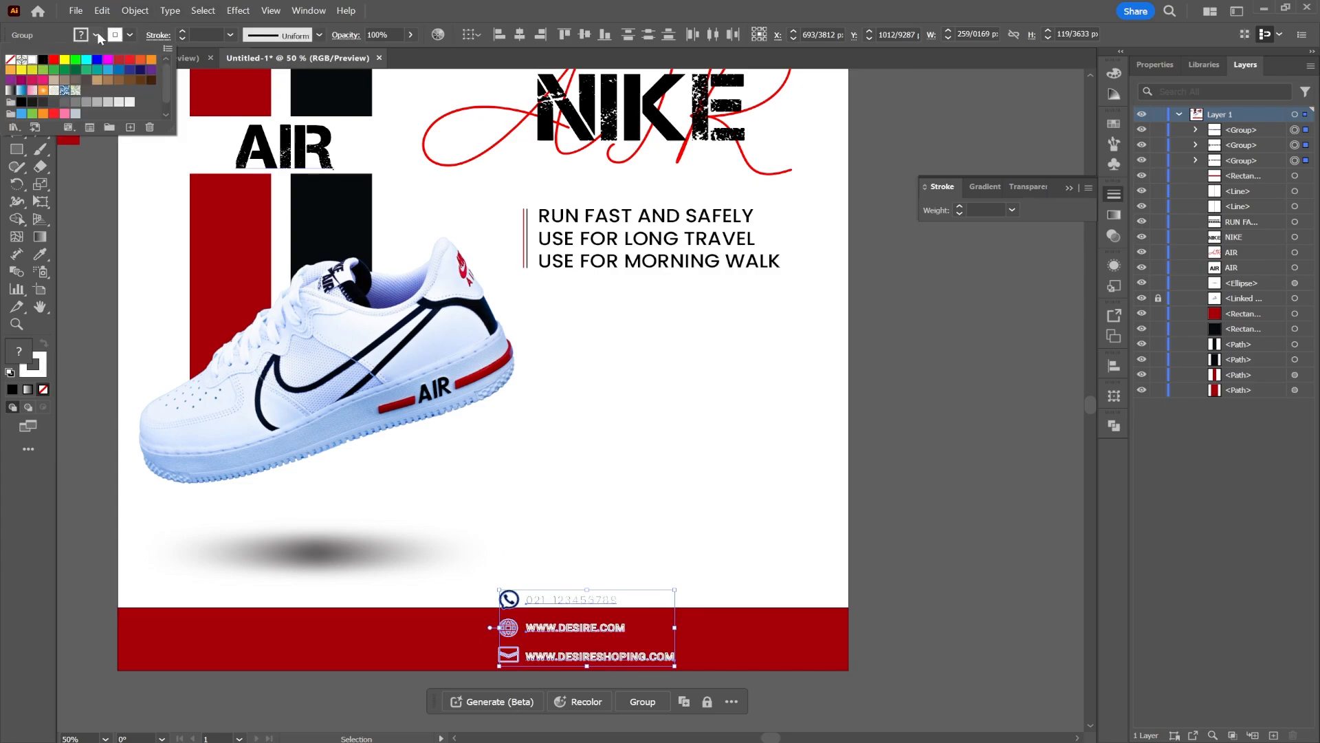
{"action": "left_click", "coordinate": [98, 36]}
{"action": "left_click", "coordinate": [98, 36]}
{"action": "left_click", "coordinate": [34, 60]}
{"action": "left_click", "coordinate": [629, 537]}
{"action": "left_click", "coordinate": [640, 544]}
Arrange the e-mail, website and phone lines evenly across the red bar from left to right
{"action": "left_click_drag", "start_coordinate": [512, 658], "coordinate": [147, 643]}
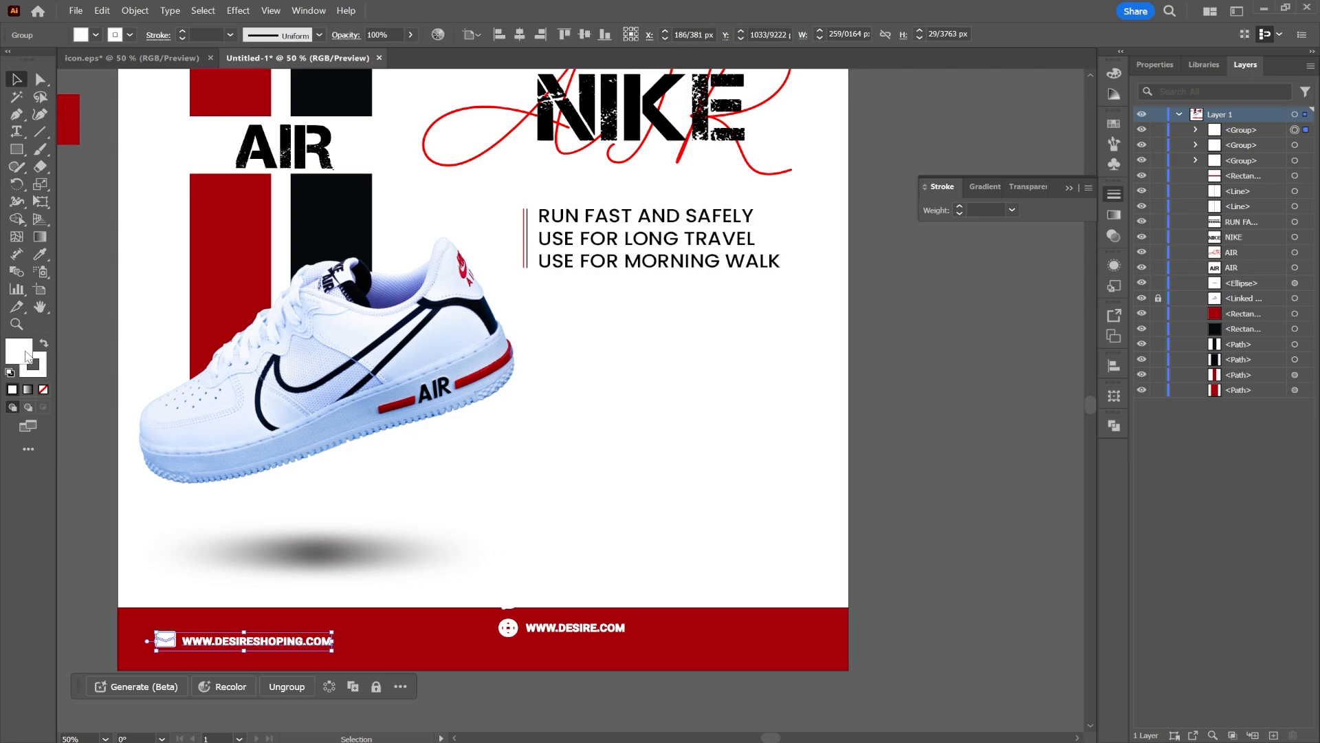
{"action": "left_click", "coordinate": [43, 390]}
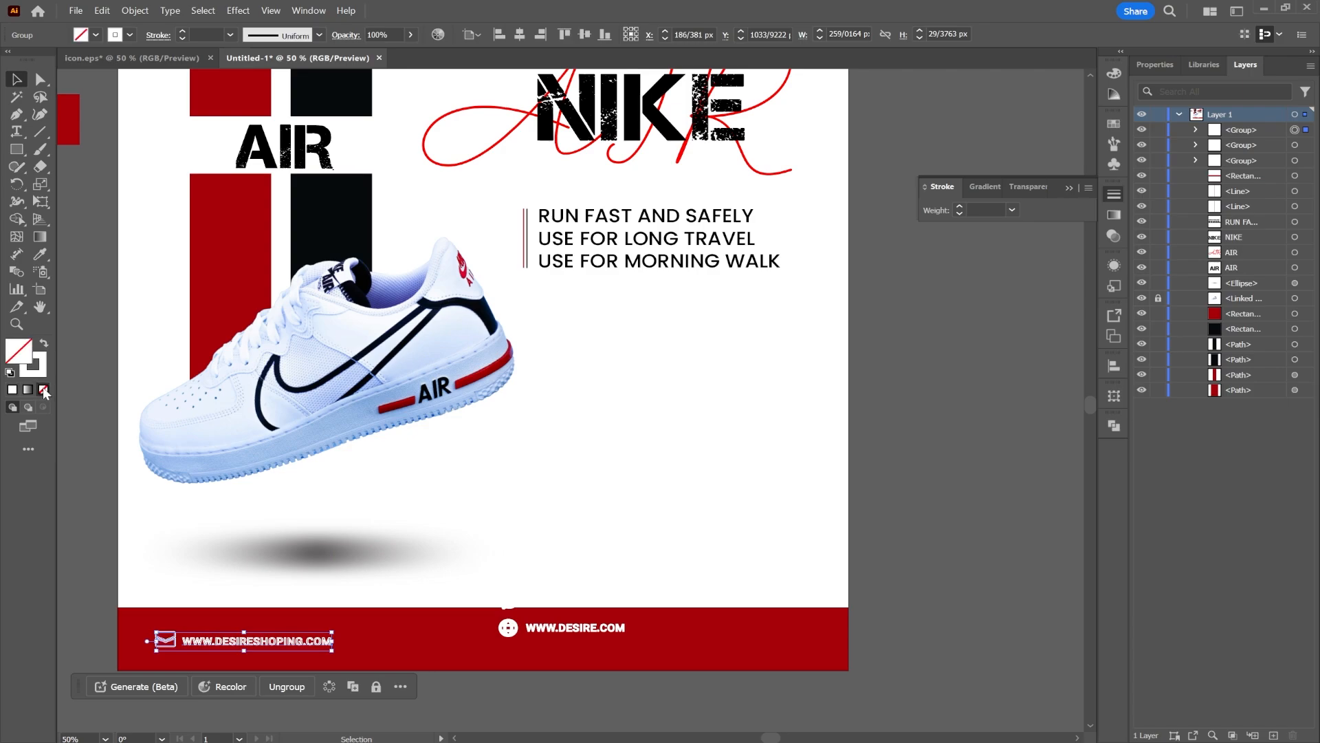
{"action": "left_click", "coordinate": [912, 596]}
{"action": "left_click_drag", "start_coordinate": [547, 633], "coordinate": [486, 646]}
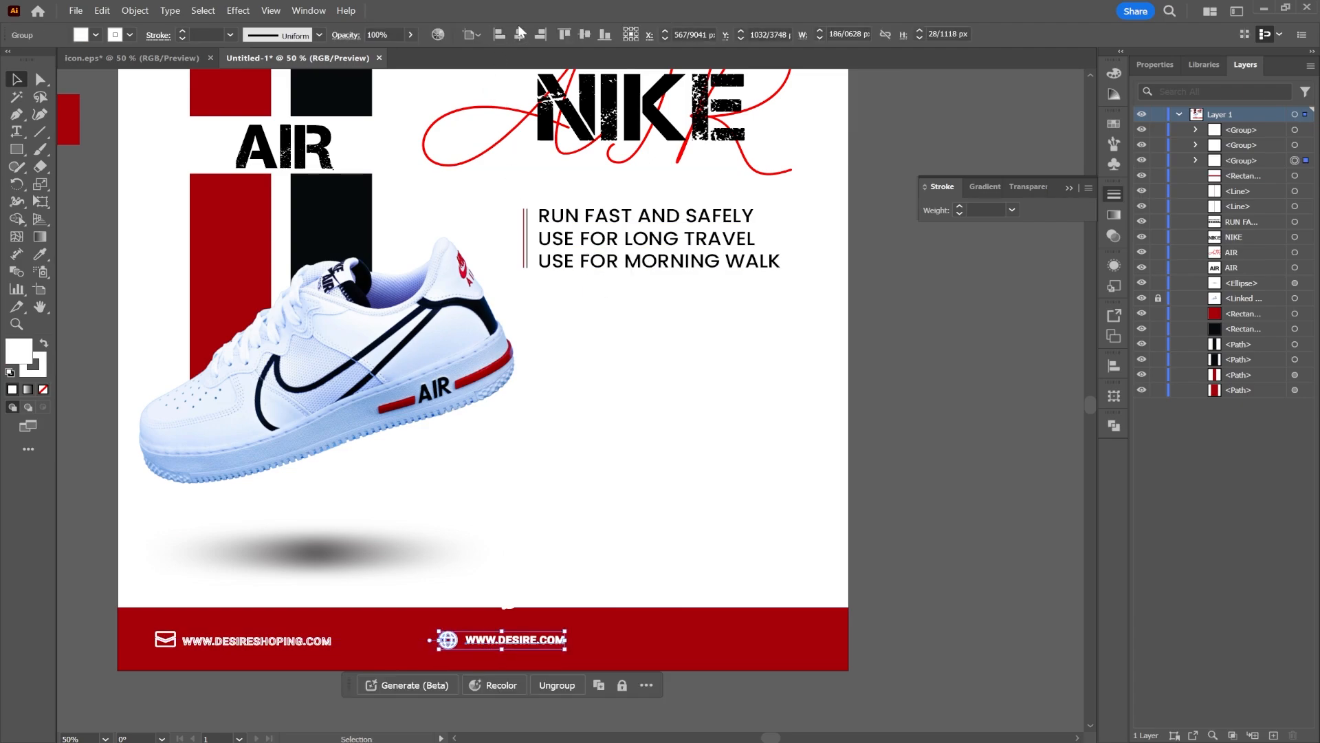
{"action": "left_click", "coordinate": [519, 34]}
{"action": "left_click_drag", "start_coordinate": [507, 596], "coordinate": [683, 634]}
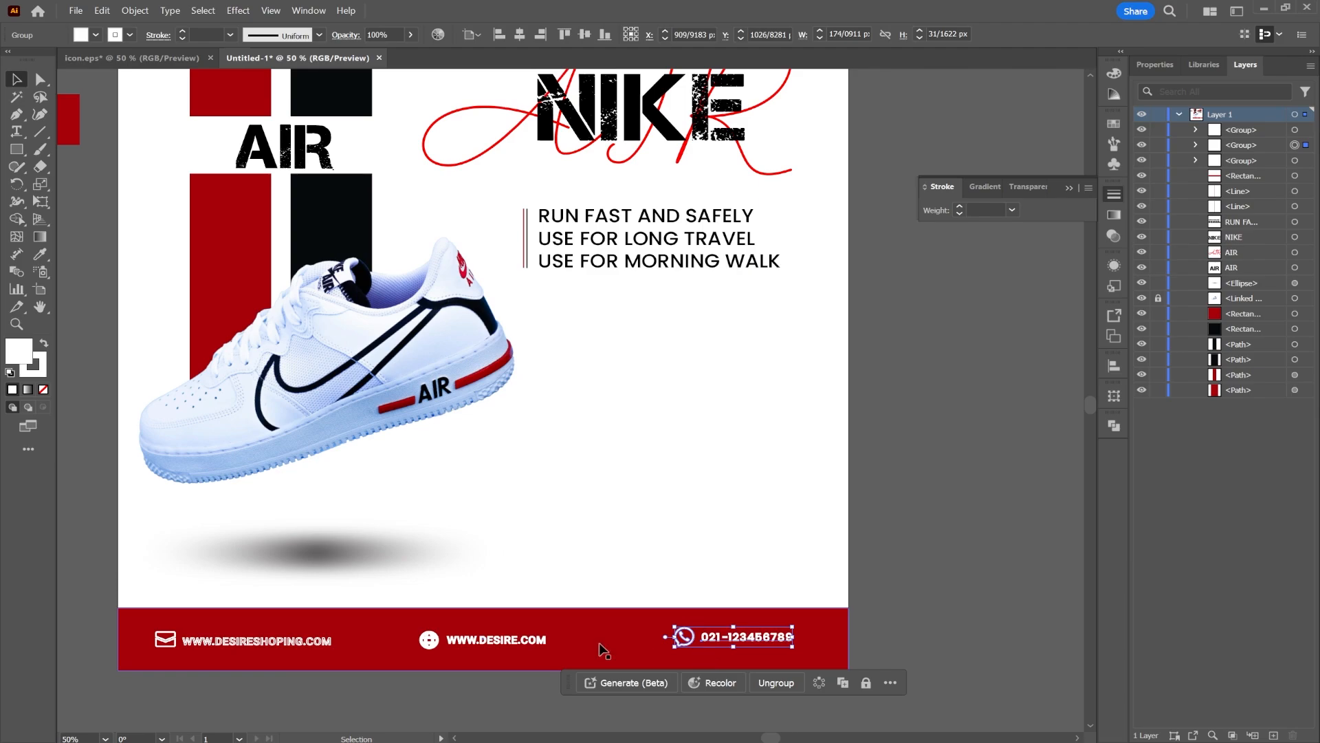
Inside the website group, set the globe icon's compound path fill to none
{"action": "double_click", "coordinate": [430, 639]}
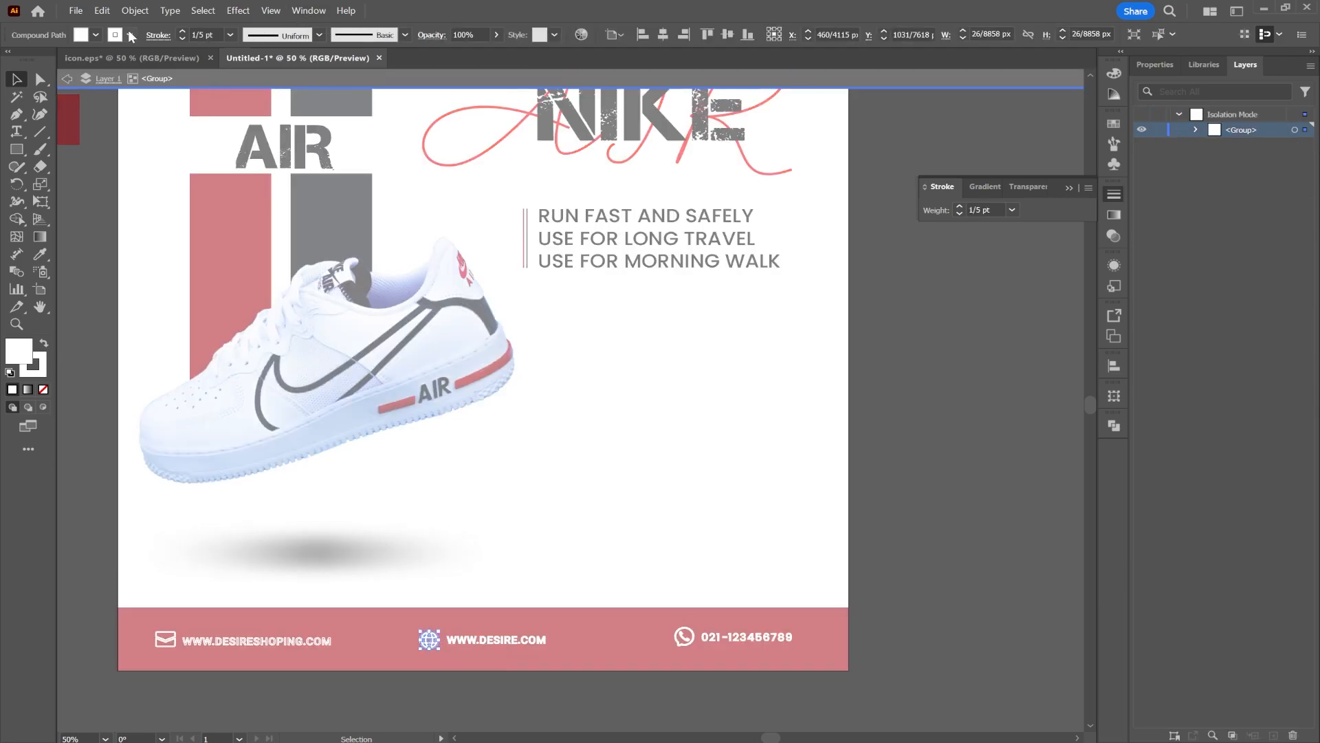
{"action": "left_click", "coordinate": [97, 35]}
{"action": "left_click", "coordinate": [10, 60]}
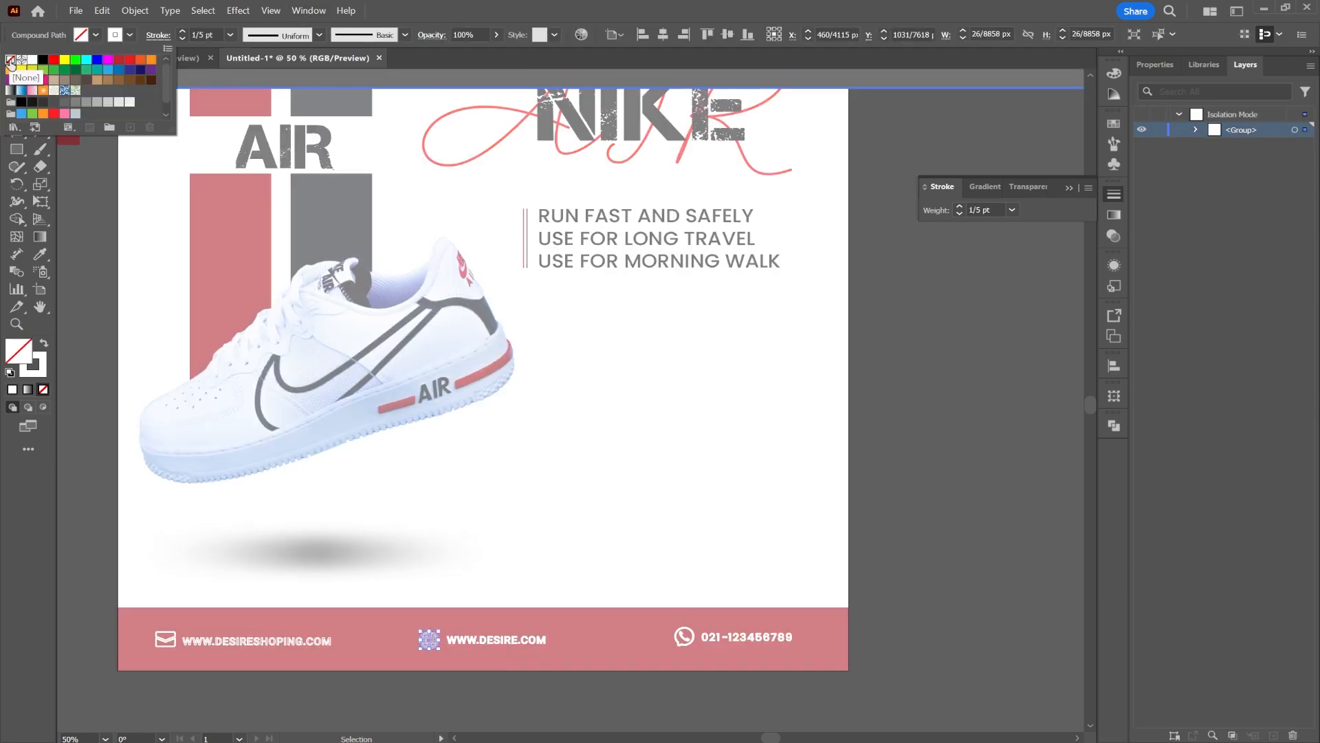
{"action": "double_click", "coordinate": [918, 561]}
Inspect the contact bar and the whole poster at different zoom levels
{"action": "scroll", "coordinate": [161, 639], "scroll_direction": "up", "scroll_amount": 5}
{"action": "scroll", "coordinate": [331, 648], "scroll_direction": "down", "scroll_amount": 2}
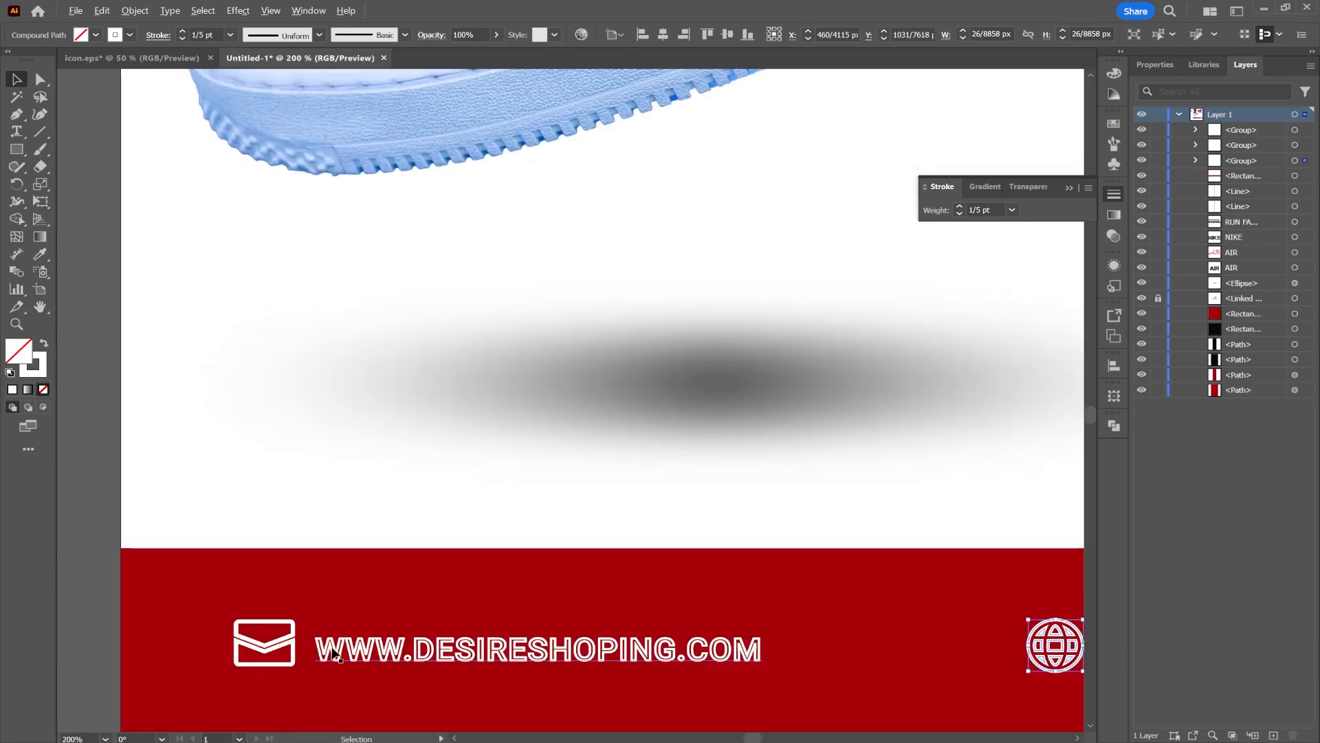
{"action": "scroll", "coordinate": [333, 651], "scroll_direction": "down", "scroll_amount": 1}
{"action": "left_click_drag", "start_coordinate": [854, 665], "coordinate": [276, 519]}
{"action": "left_click_drag", "start_coordinate": [888, 495], "coordinate": [917, 500]}
{"action": "scroll", "coordinate": [660, 496], "scroll_direction": "down", "scroll_amount": 2}
{"action": "left_click_drag", "start_coordinate": [651, 349], "coordinate": [672, 545]}
{"action": "scroll", "coordinate": [672, 548], "scroll_direction": "down", "scroll_amount": 1}
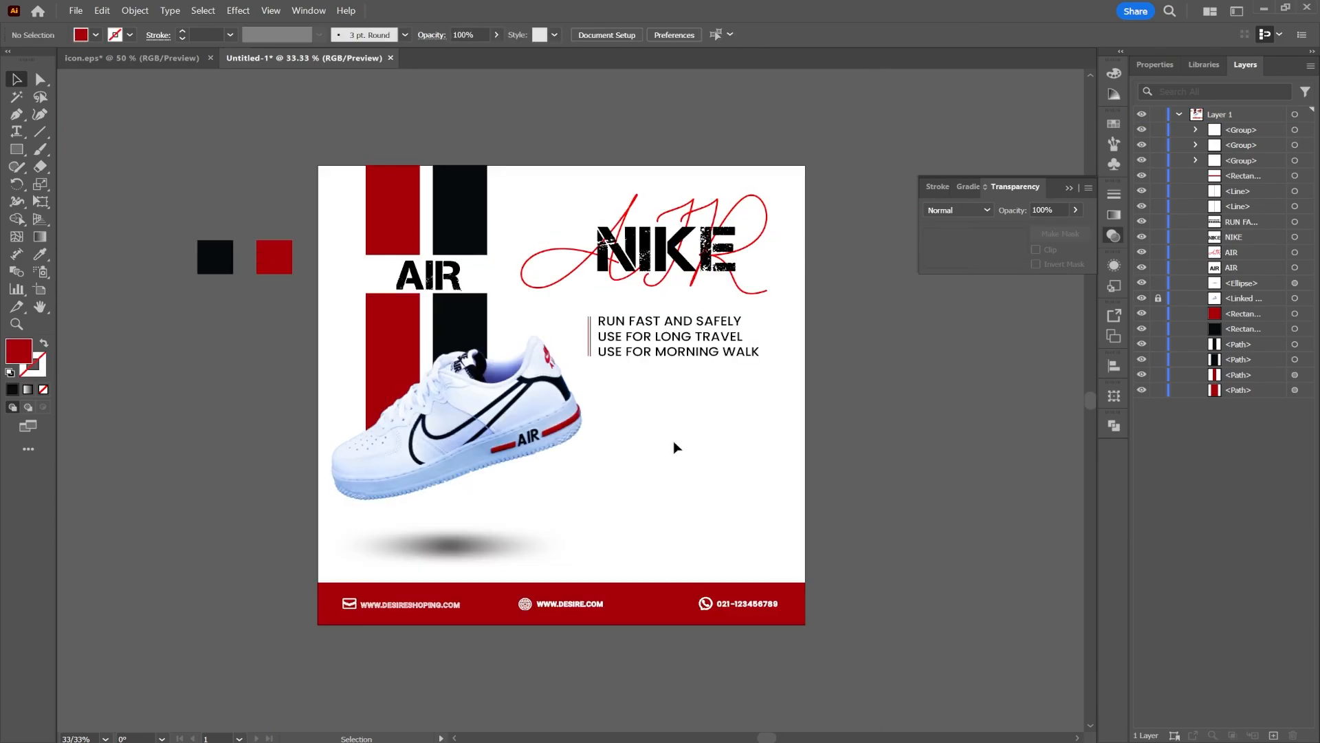
Copy the marble texture image from icon.eps and paste it over the poster
{"action": "left_click", "coordinate": [131, 58]}
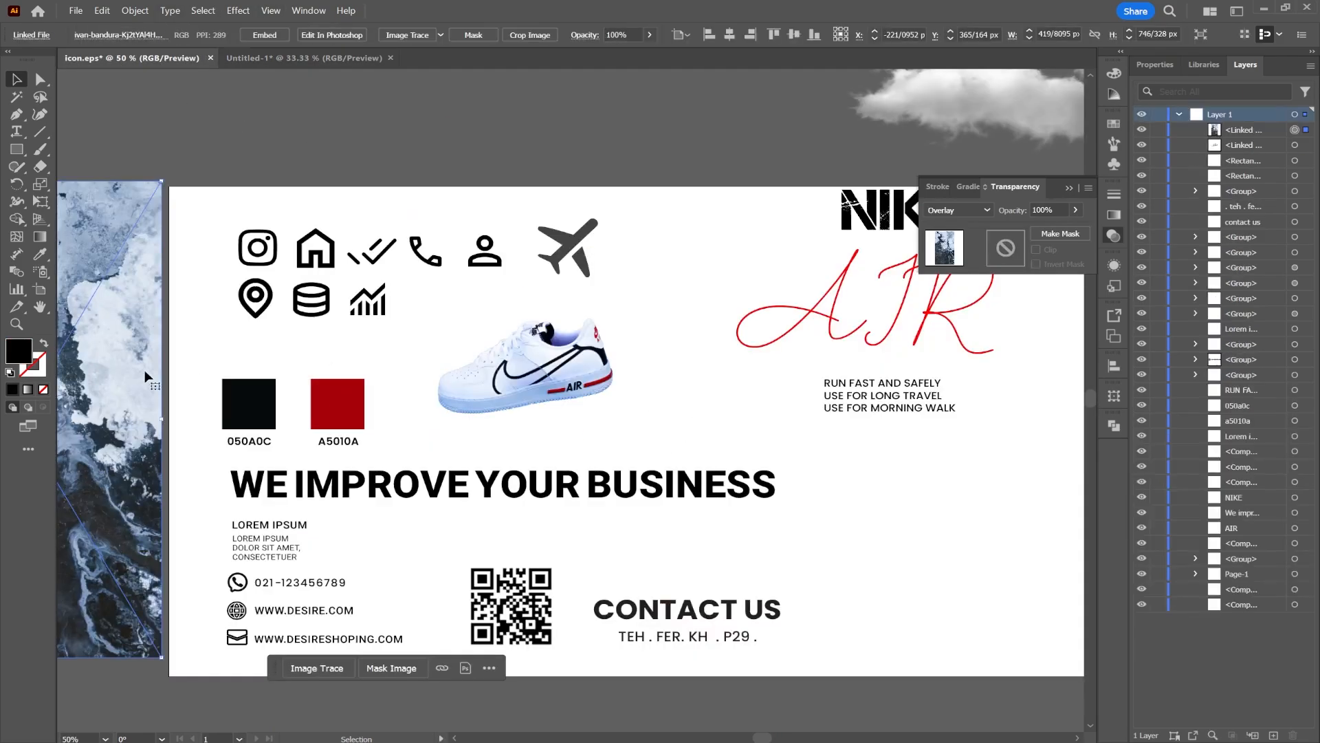
{"action": "left_click_drag", "start_coordinate": [181, 353], "coordinate": [400, 336]}
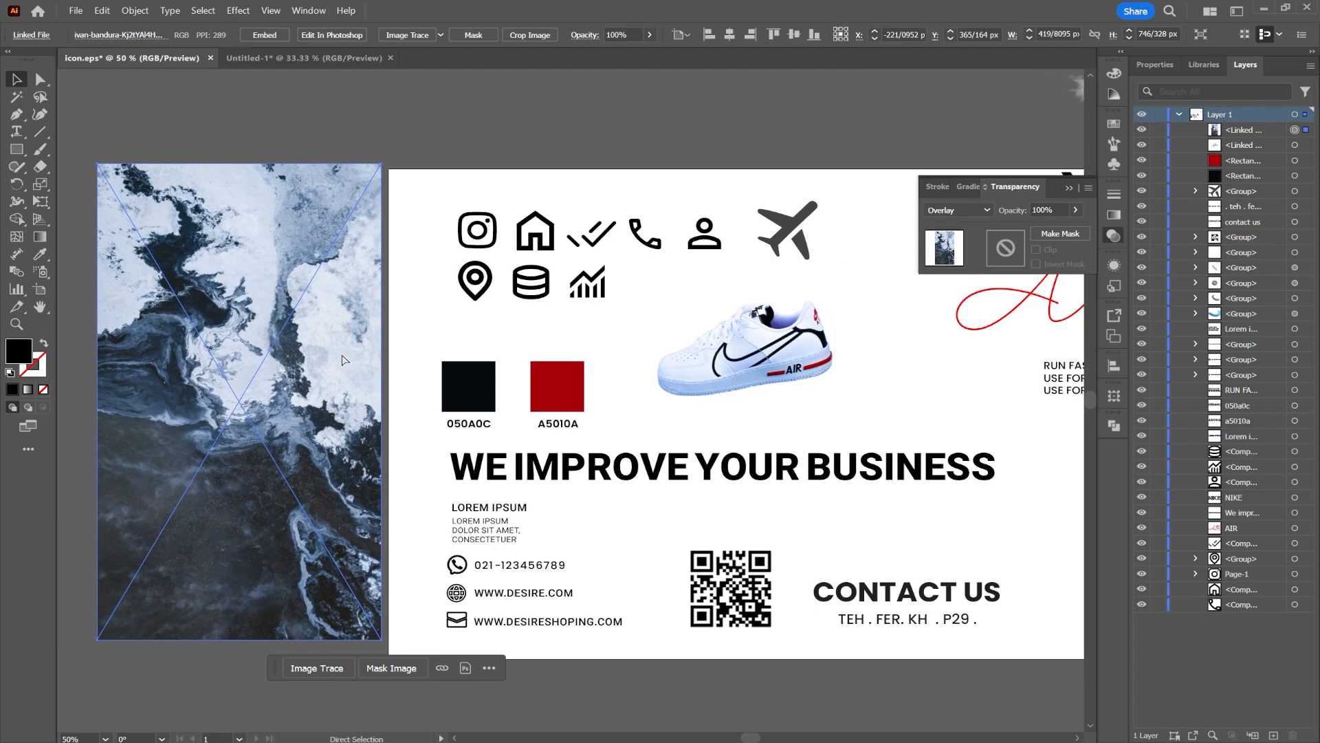
{"action": "left_click", "coordinate": [307, 57]}
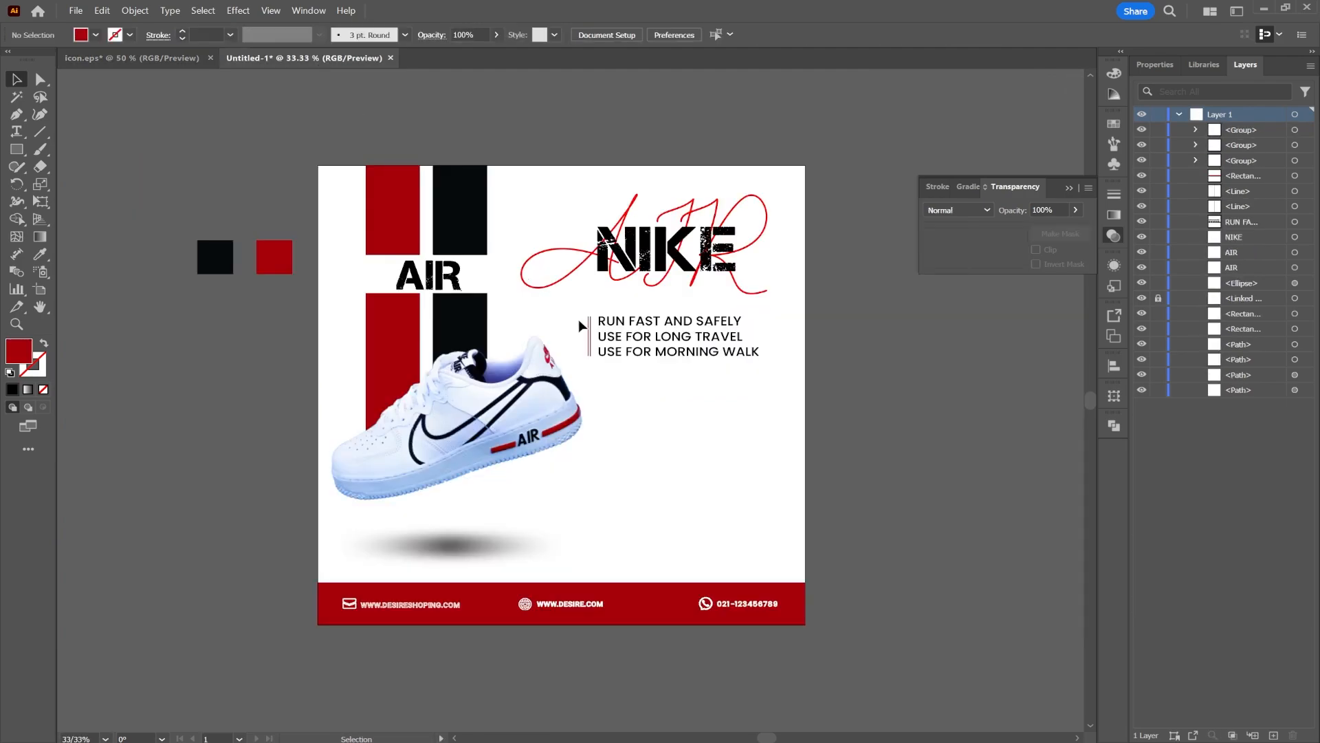
{"action": "key", "text": "ctrl+v"}
{"action": "mouse_move", "coordinate": [666, 400]}
{"action": "left_mouse_down"}
{"action": "mouse_move", "coordinate": [831, 431]}
{"action": "mouse_move", "coordinate": [751, 408]}
{"action": "mouse_move", "coordinate": [757, 398]}
{"action": "left_mouse_up"}
{"action": "left_click", "coordinate": [984, 380]}
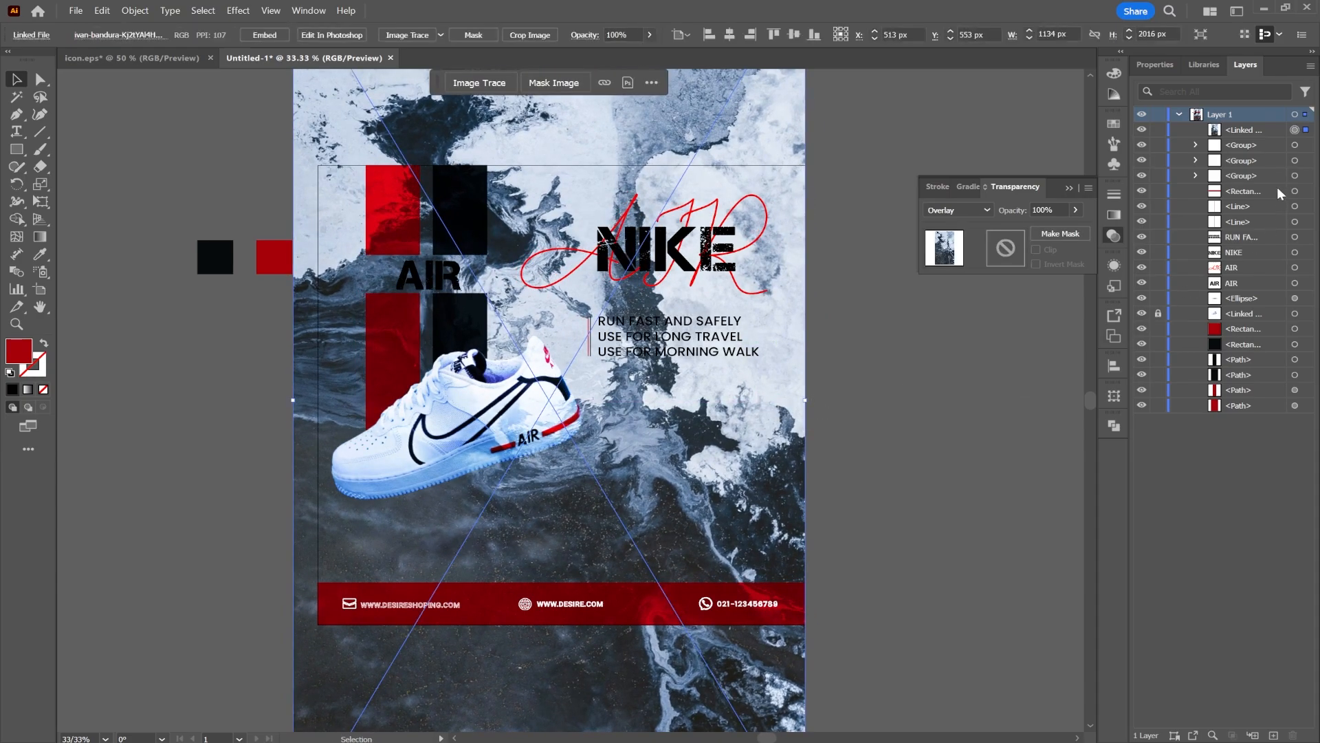
Move the texture image down in the layer stack behind the poster elements and set its opacity to 5%
{"action": "left_click_drag", "start_coordinate": [1253, 129], "coordinate": [1260, 356]}
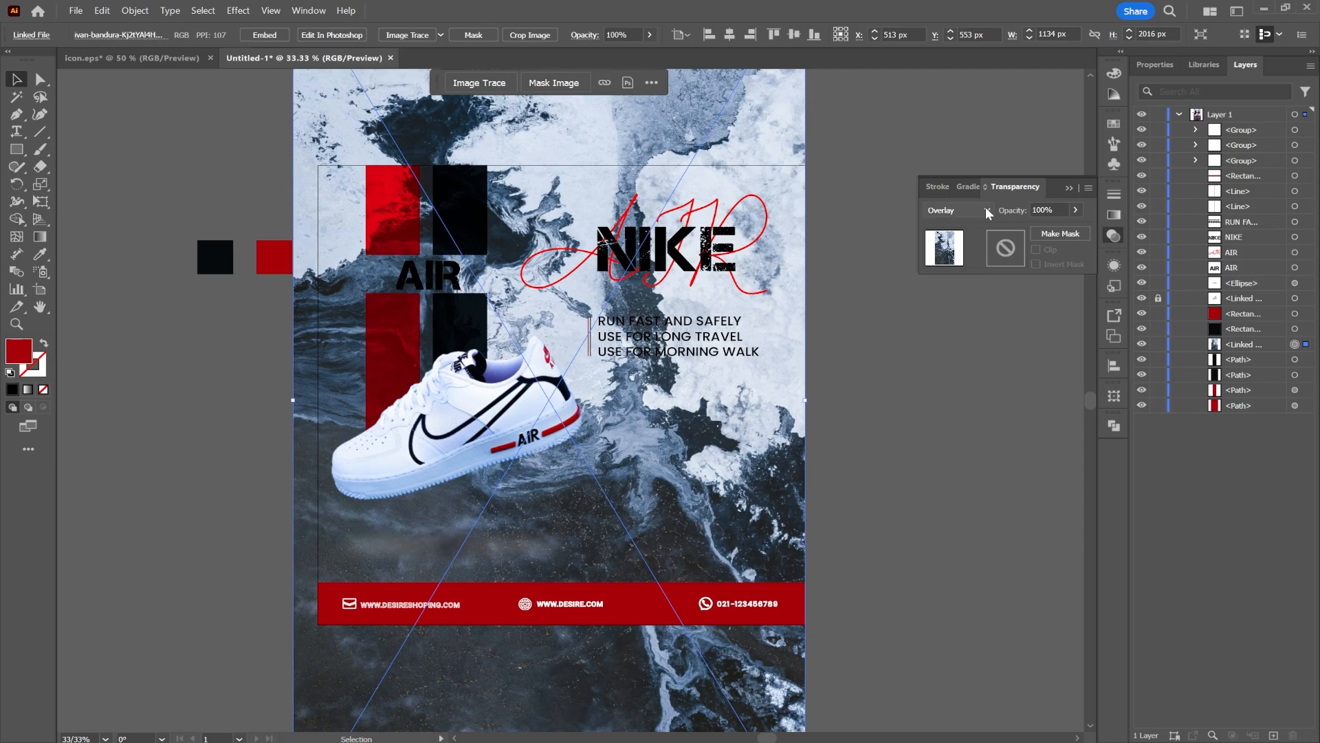
{"action": "left_click_drag", "start_coordinate": [1023, 225], "coordinate": [1017, 225]}
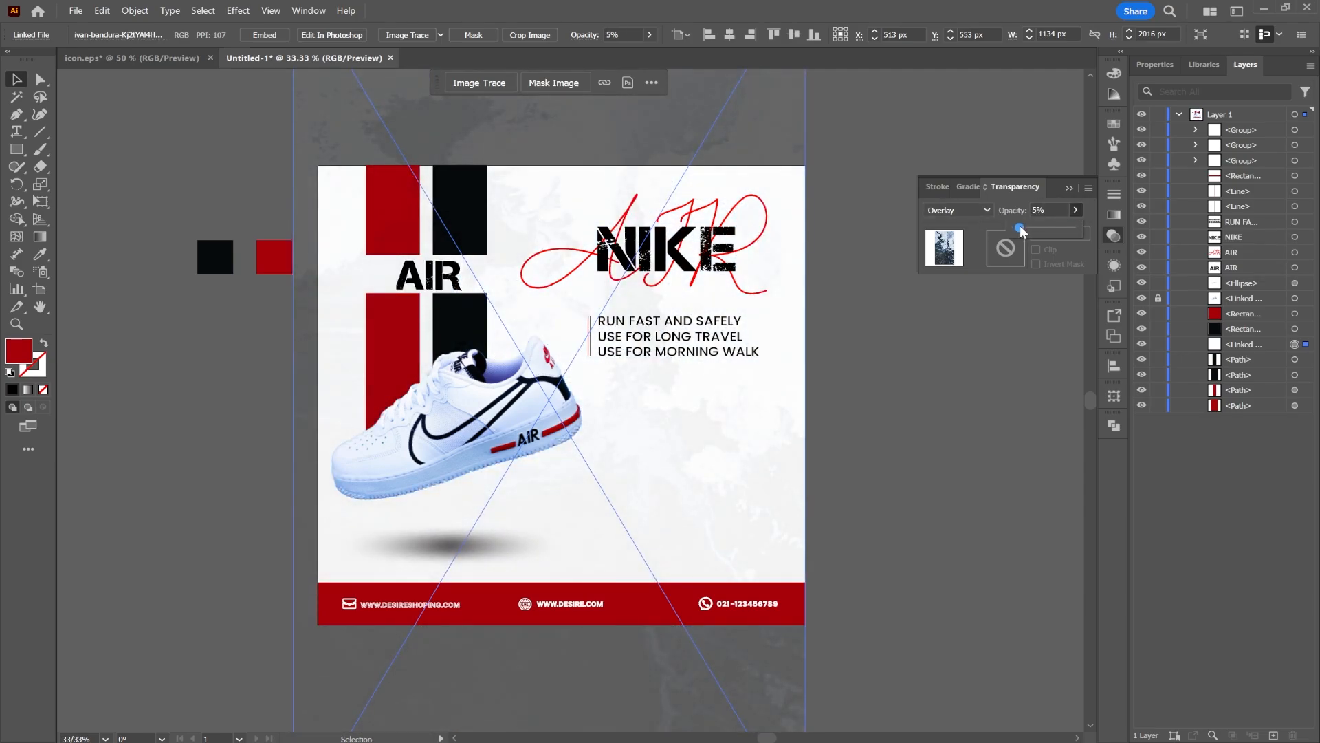
{"action": "left_click", "coordinate": [909, 422]}
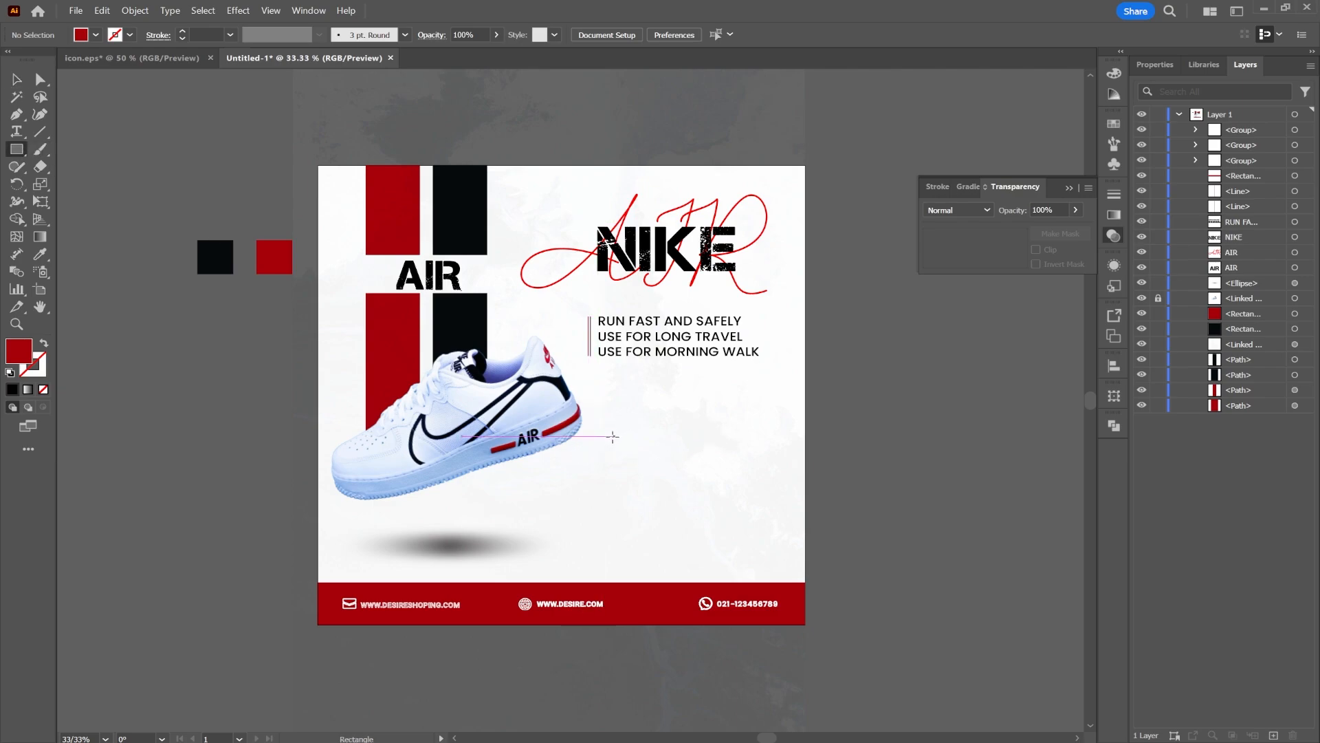
Draw a red rectangle about 221 × 167 px below the taglines and taper its right edge into a banner shape
{"action": "mouse_move", "coordinate": [603, 438]}
{"action": "left_mouse_down"}
{"action": "mouse_move", "coordinate": [687, 492]}
{"action": "mouse_move", "coordinate": [708, 531]}
{"action": "mouse_move", "coordinate": [703, 510]}
{"action": "left_mouse_up"}
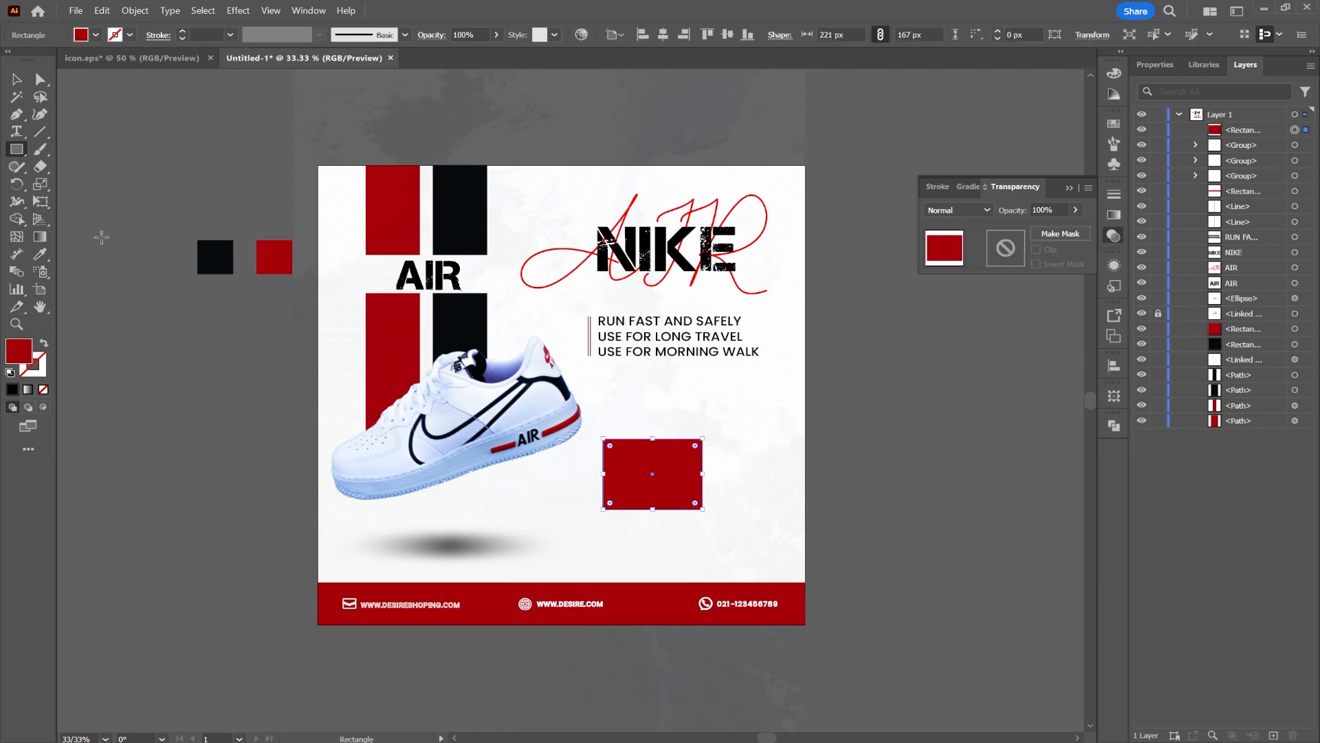
{"action": "left_click", "coordinate": [35, 81]}
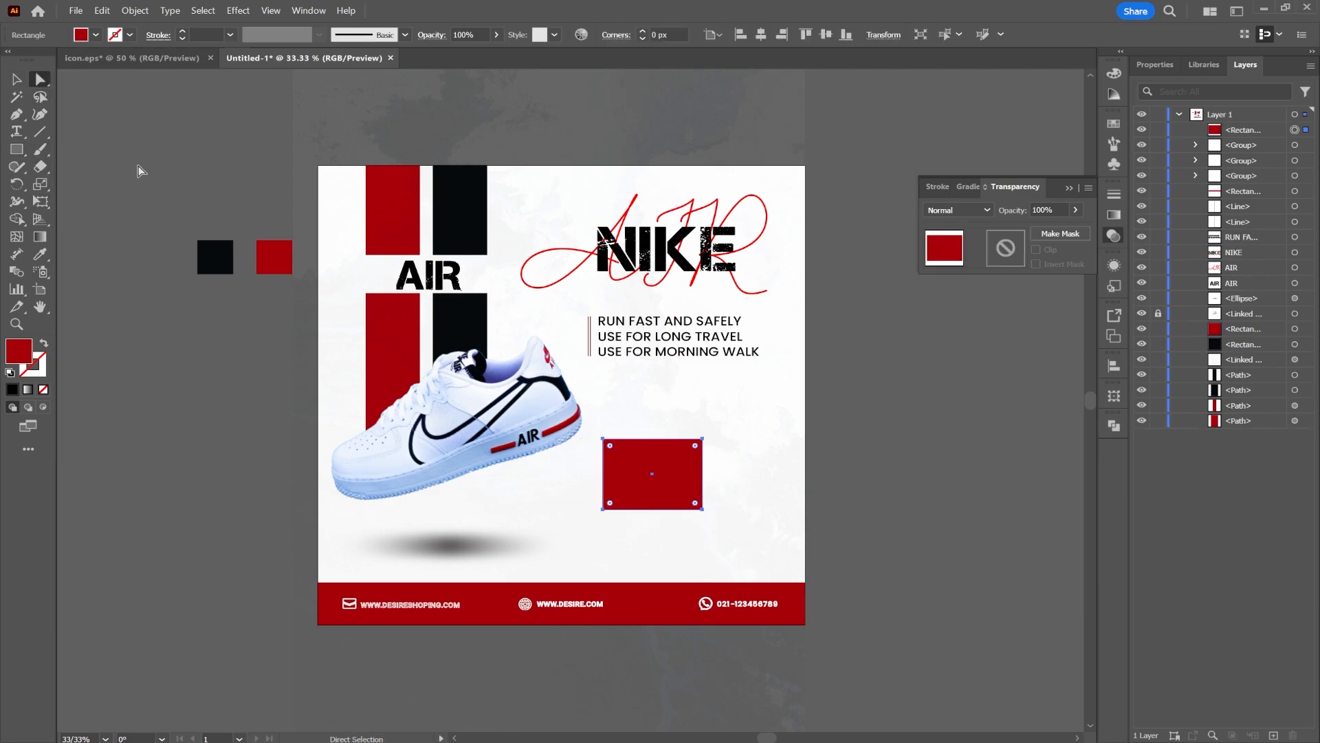
{"action": "left_click", "coordinate": [699, 448]}
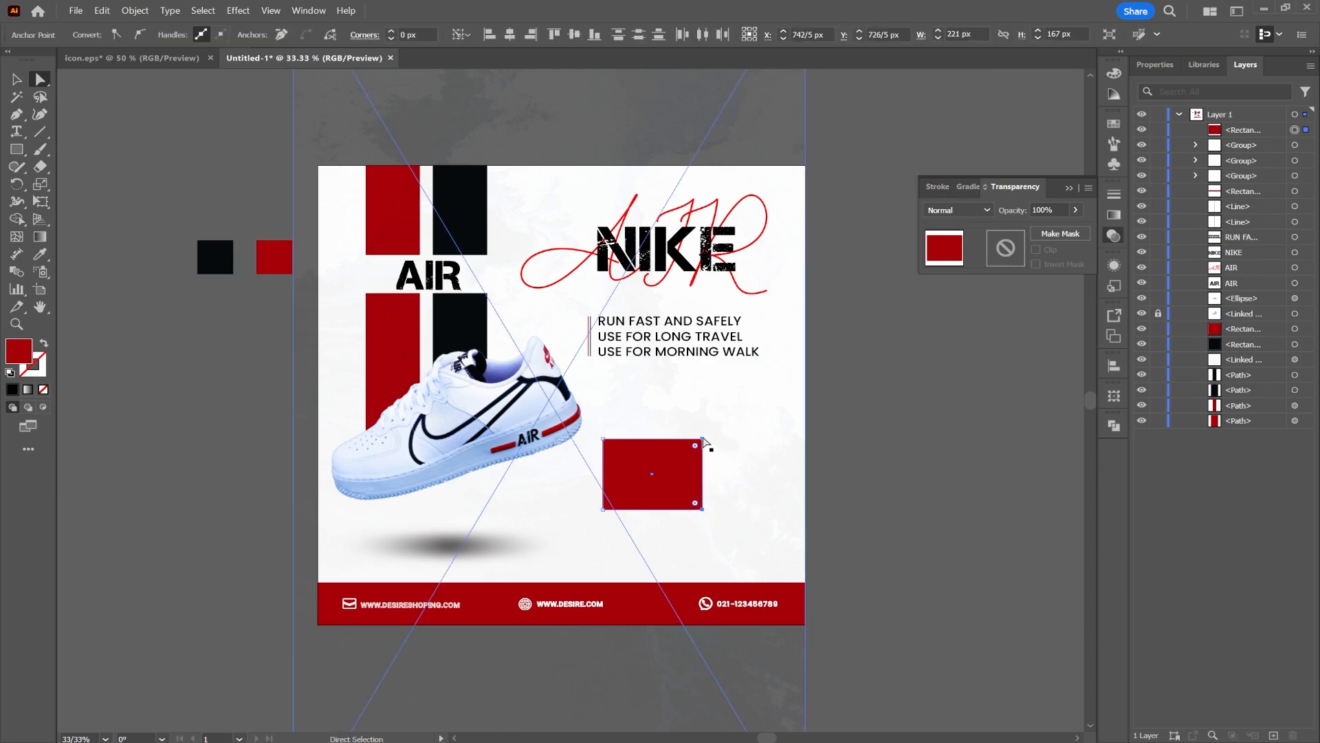
{"action": "left_click_drag", "start_coordinate": [703, 438], "coordinate": [702, 449]}
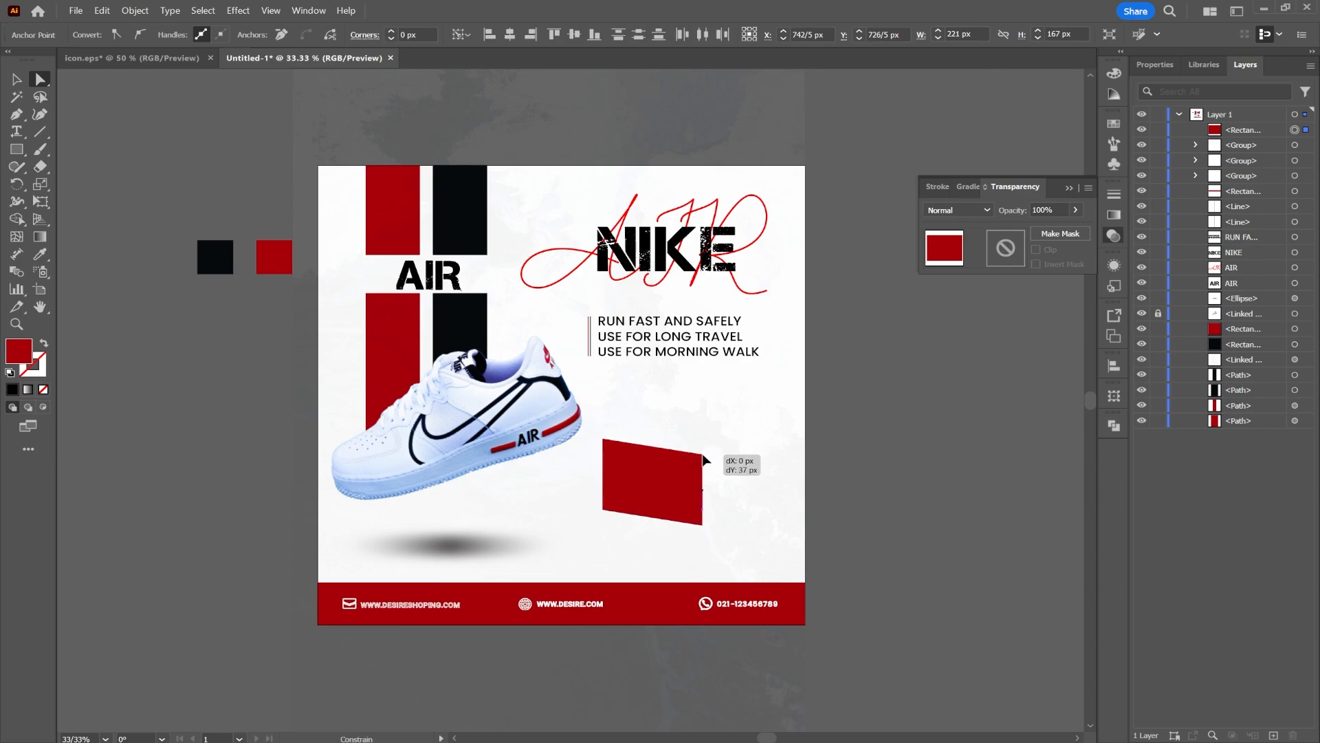
{"action": "left_click_drag", "start_coordinate": [704, 459], "coordinate": [704, 459]}
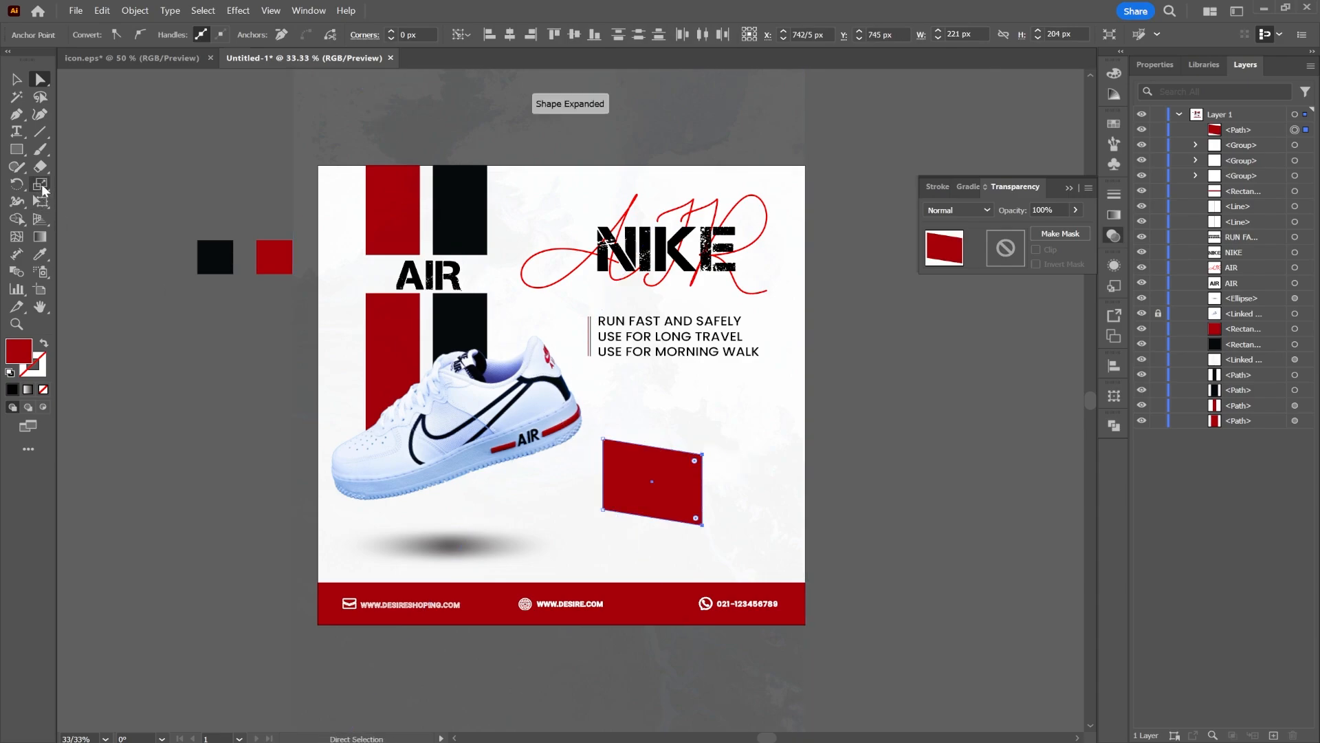
{"action": "left_click", "coordinate": [40, 185]}
{"action": "left_click_drag", "start_coordinate": [703, 454], "coordinate": [686, 478]}
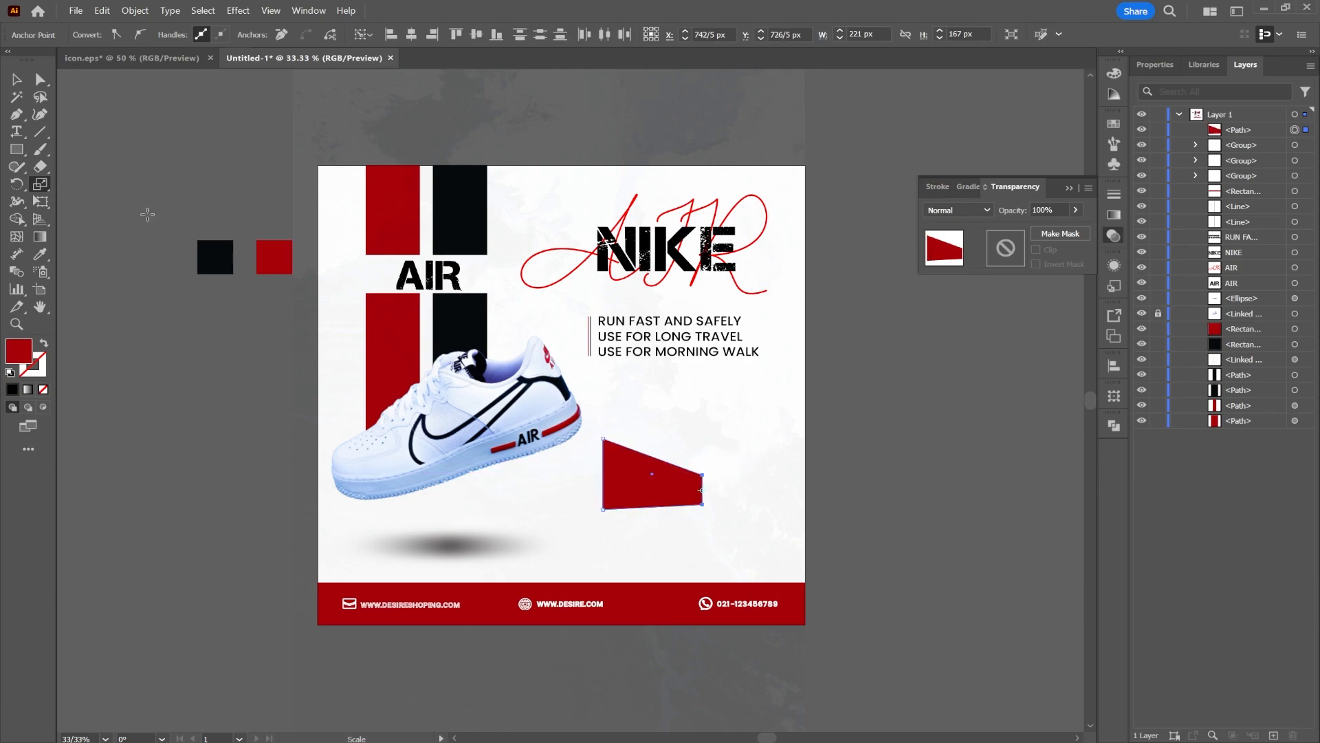
Move the tapered red banner up beside the sneaker's heel
{"action": "key", "text": "v"}
{"action": "left_click_drag", "start_coordinate": [666, 481], "coordinate": [661, 412]}
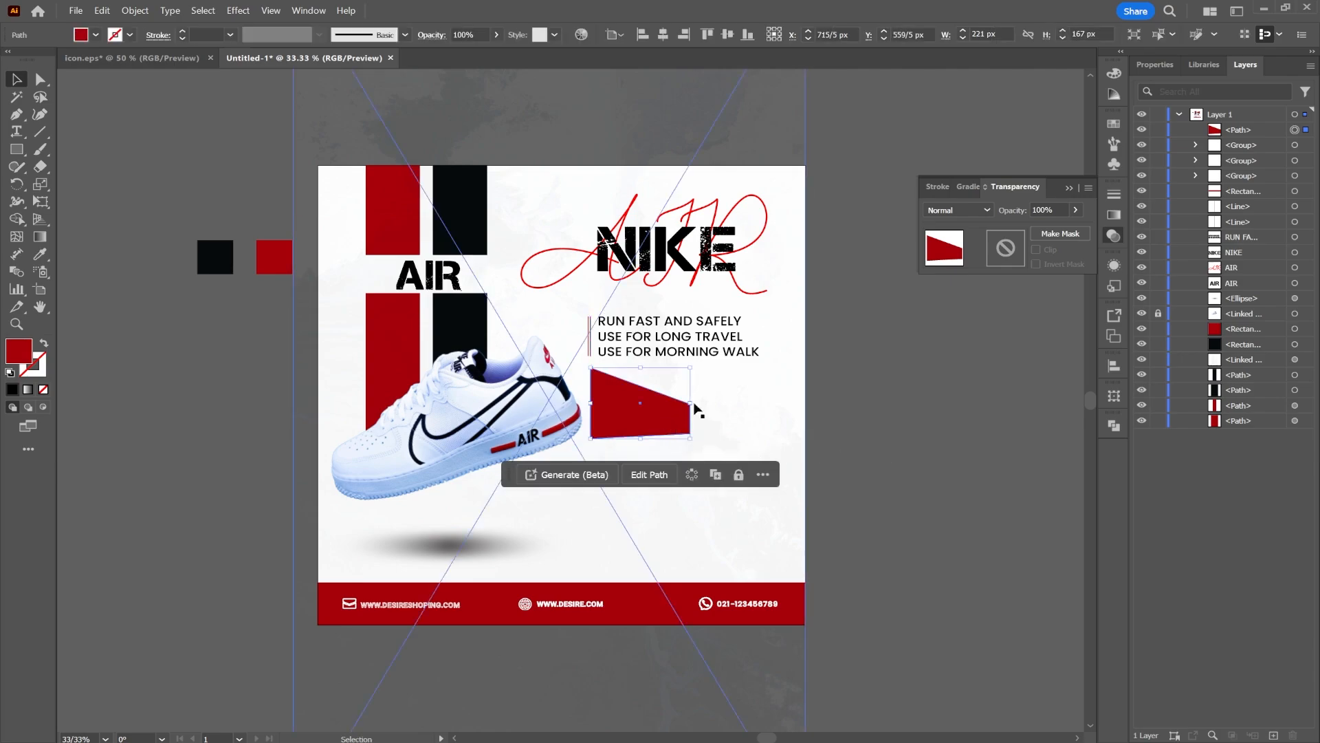
{"action": "left_click", "coordinate": [813, 400]}
Add a text line reading 30%OFF in Anton Regular below the banner
{"action": "left_click", "coordinate": [16, 131]}
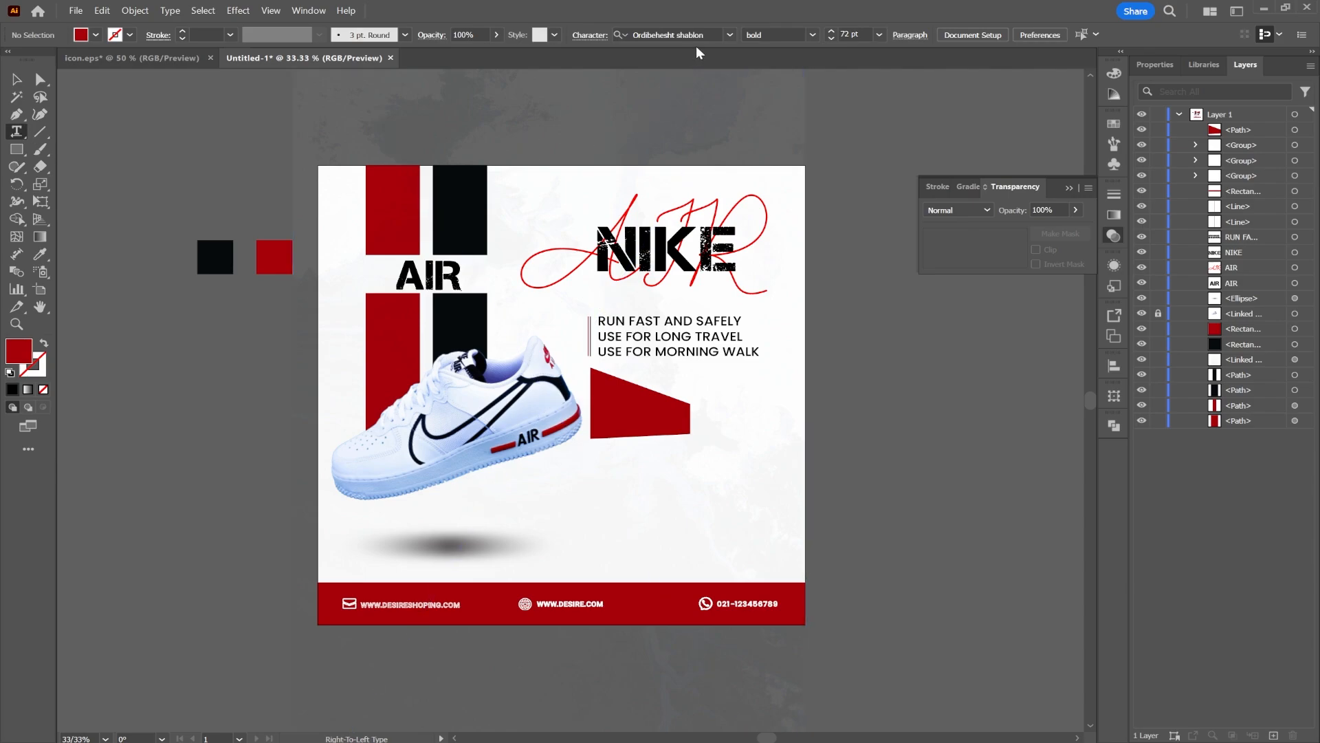
{"action": "left_click", "coordinate": [698, 495]}
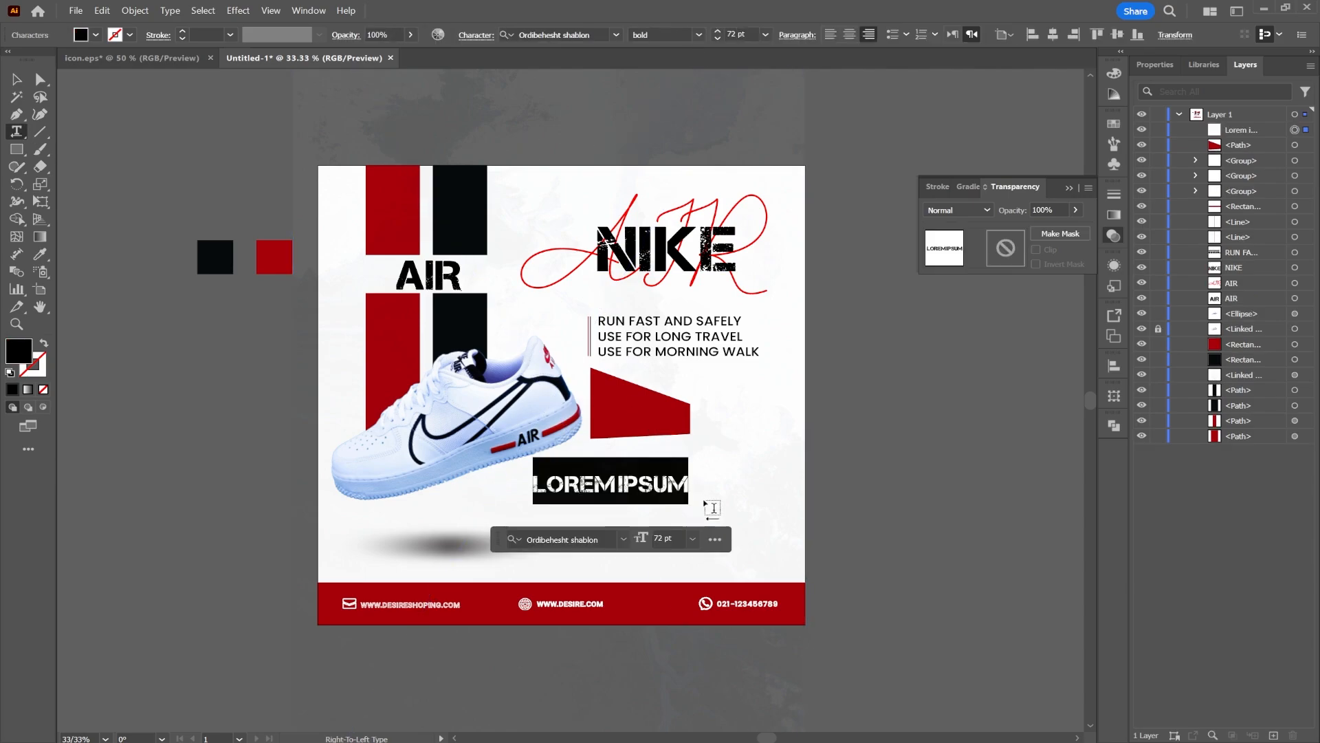
{"action": "key", "text": "BackSpace"}
{"action": "left_click", "coordinate": [616, 34]}
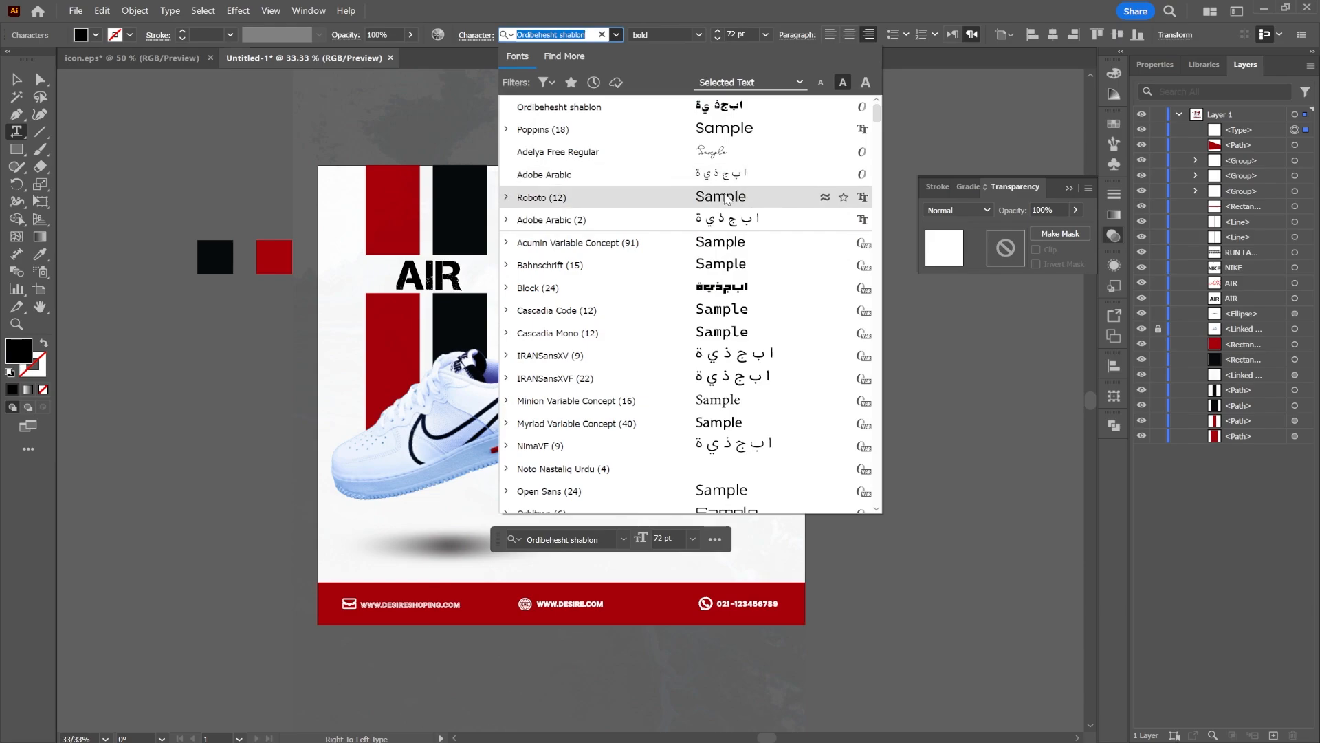
{"action": "type", "text": "AN"}
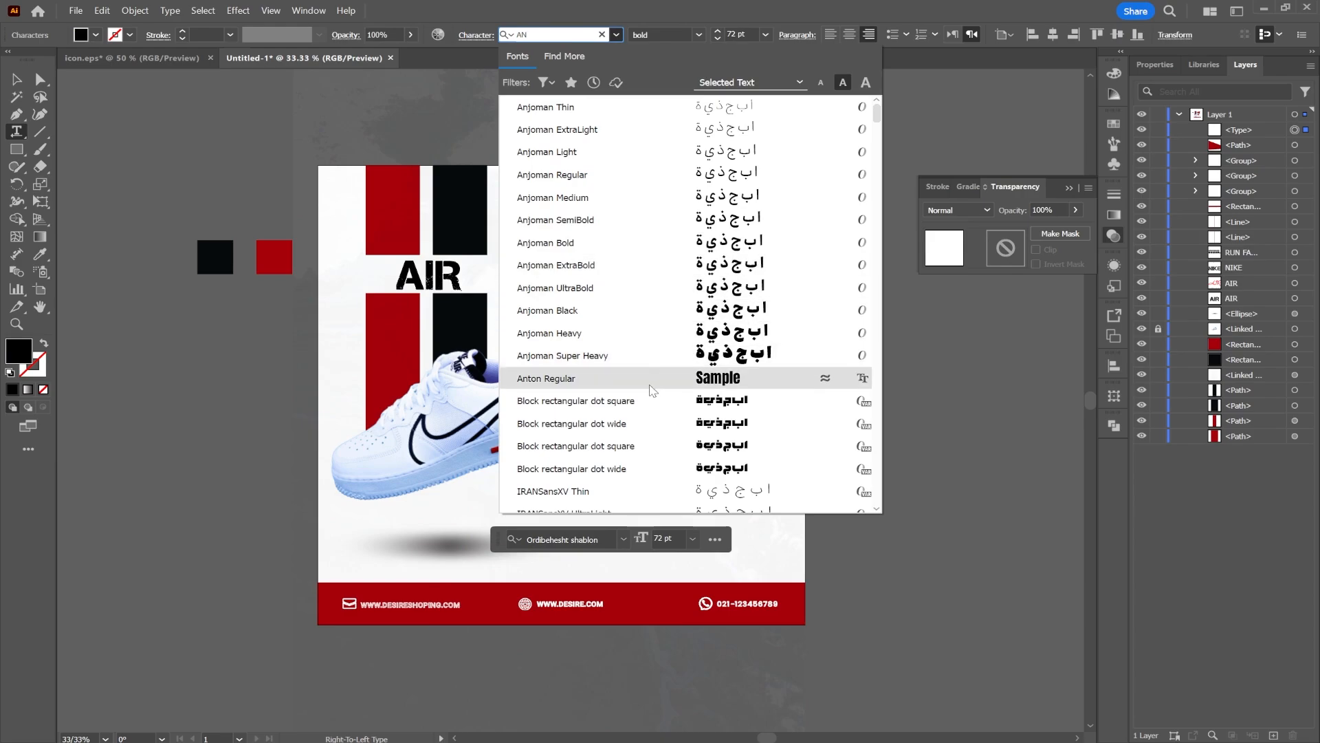
{"action": "left_click", "coordinate": [652, 387]}
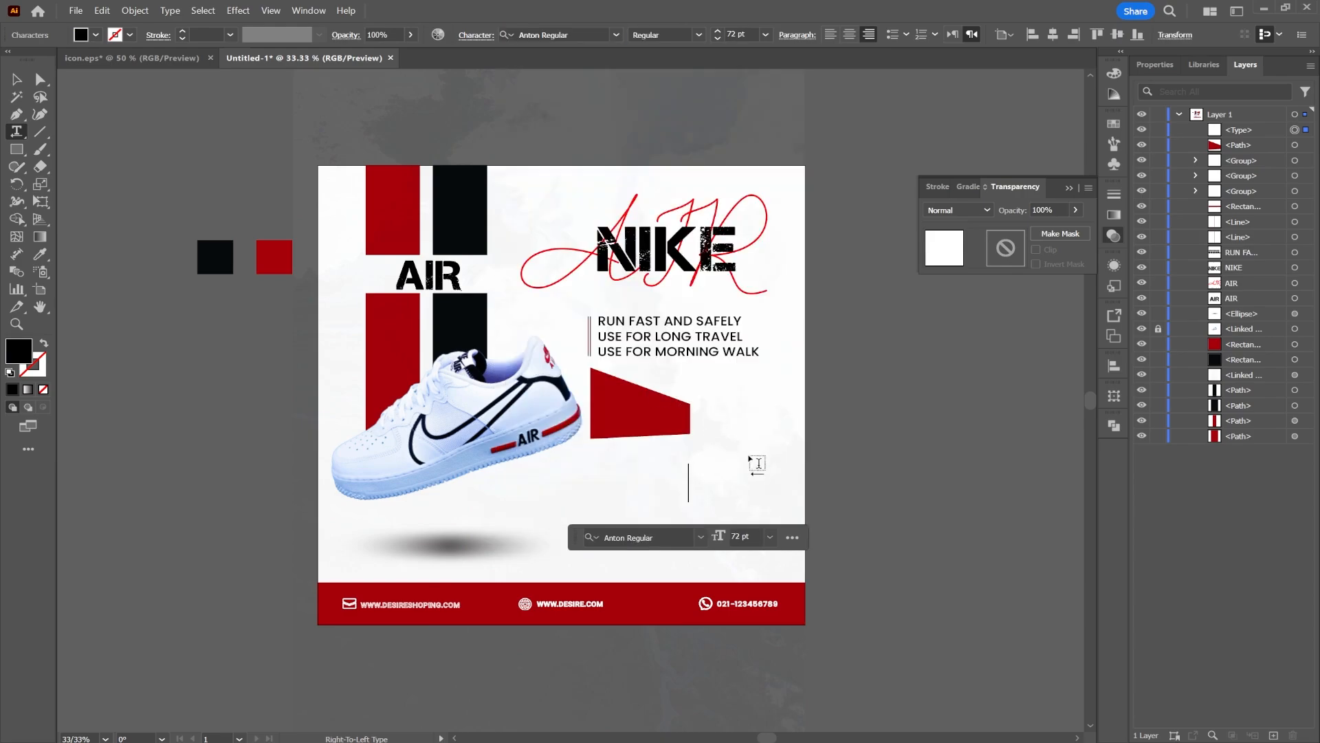
{"action": "type", "text": "30"}
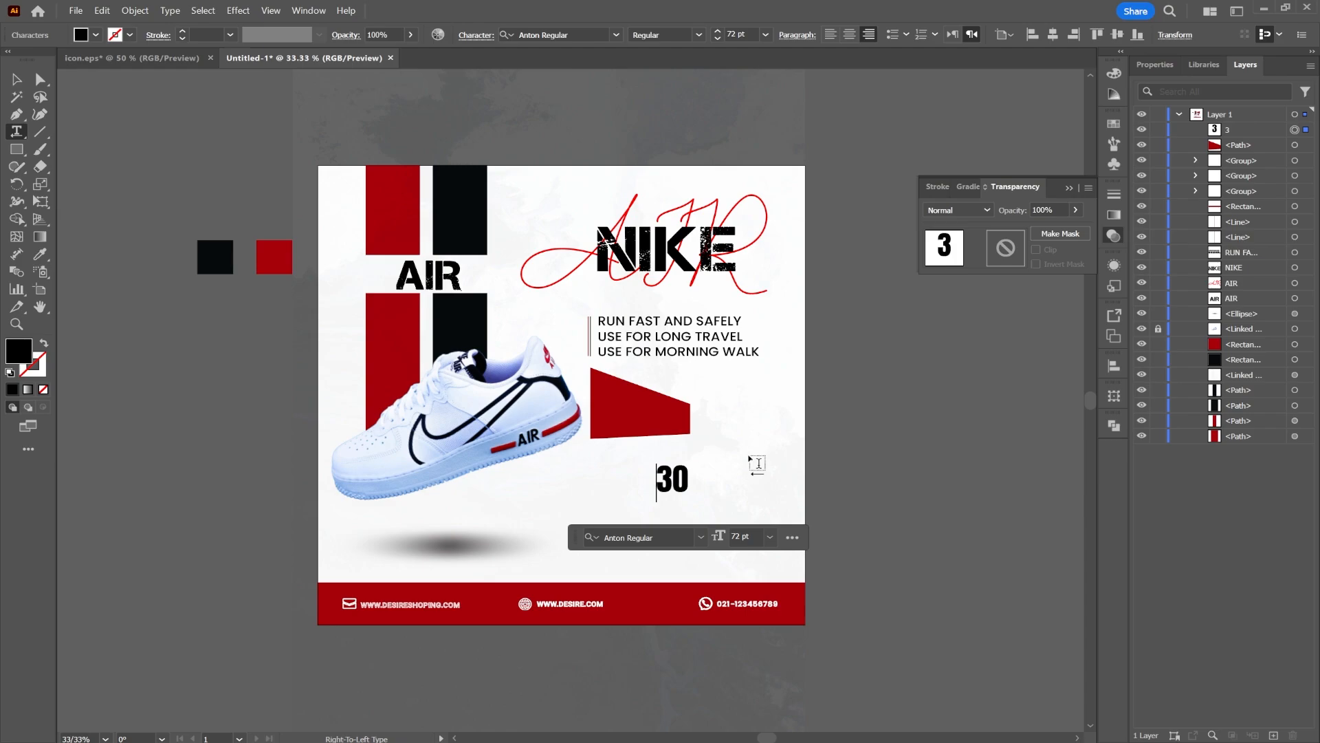
{"action": "type", "text": "%"}
{"action": "type", "text": "OFF"}
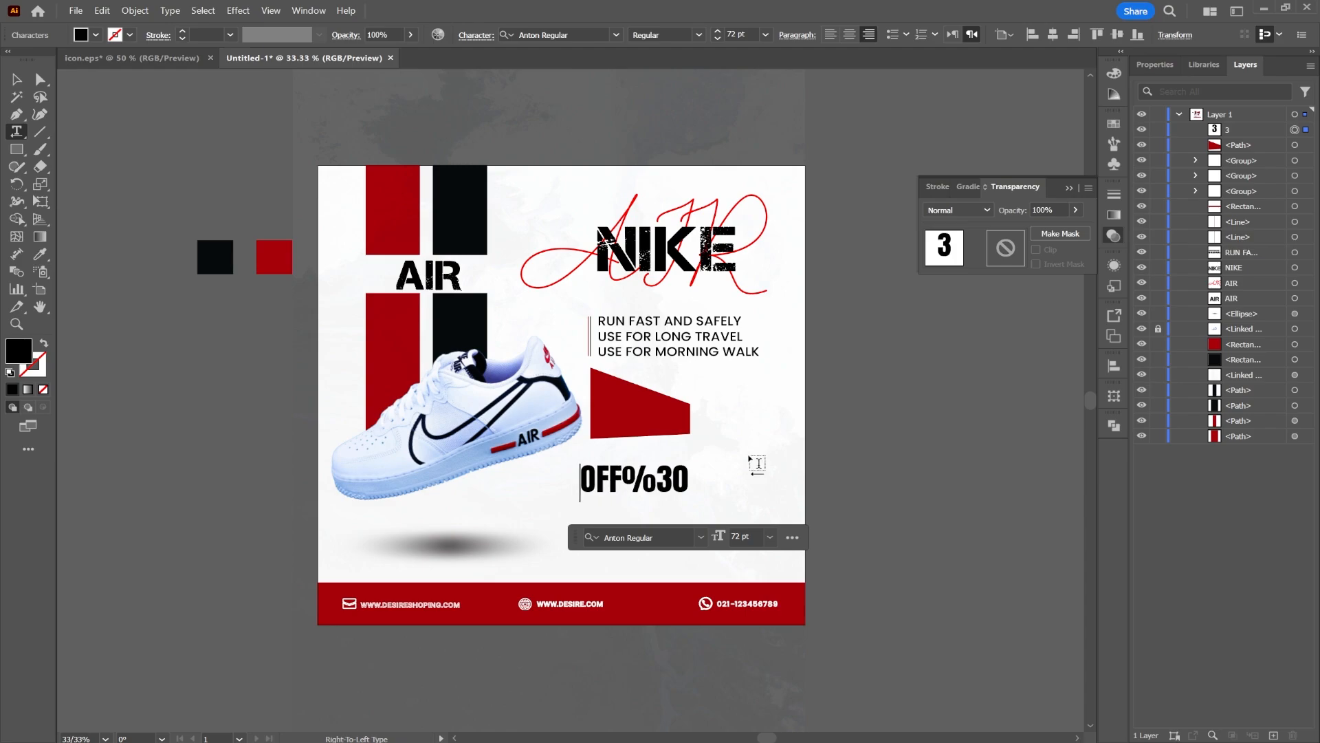
{"action": "left_click", "coordinate": [20, 74]}
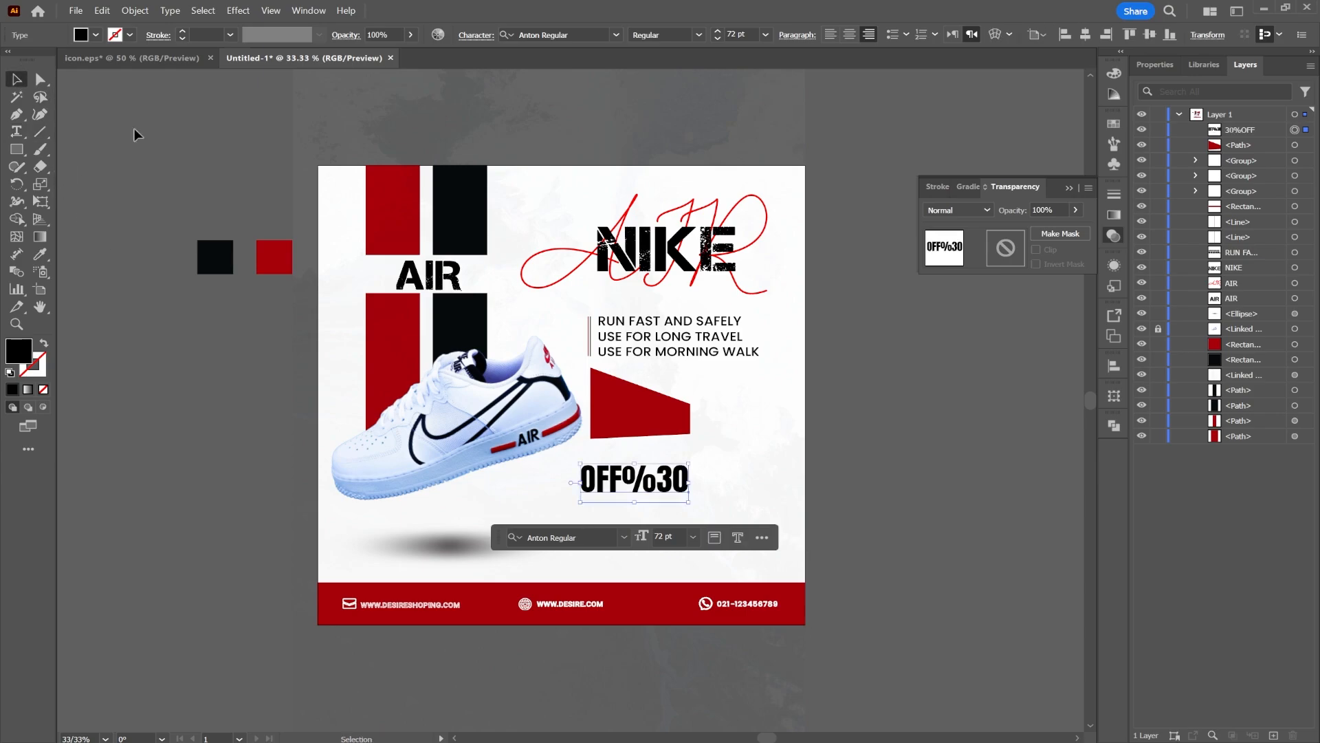
Move the 30%OFF text onto the red banner and set its fill to white
{"action": "left_click_drag", "start_coordinate": [686, 482], "coordinate": [672, 424]}
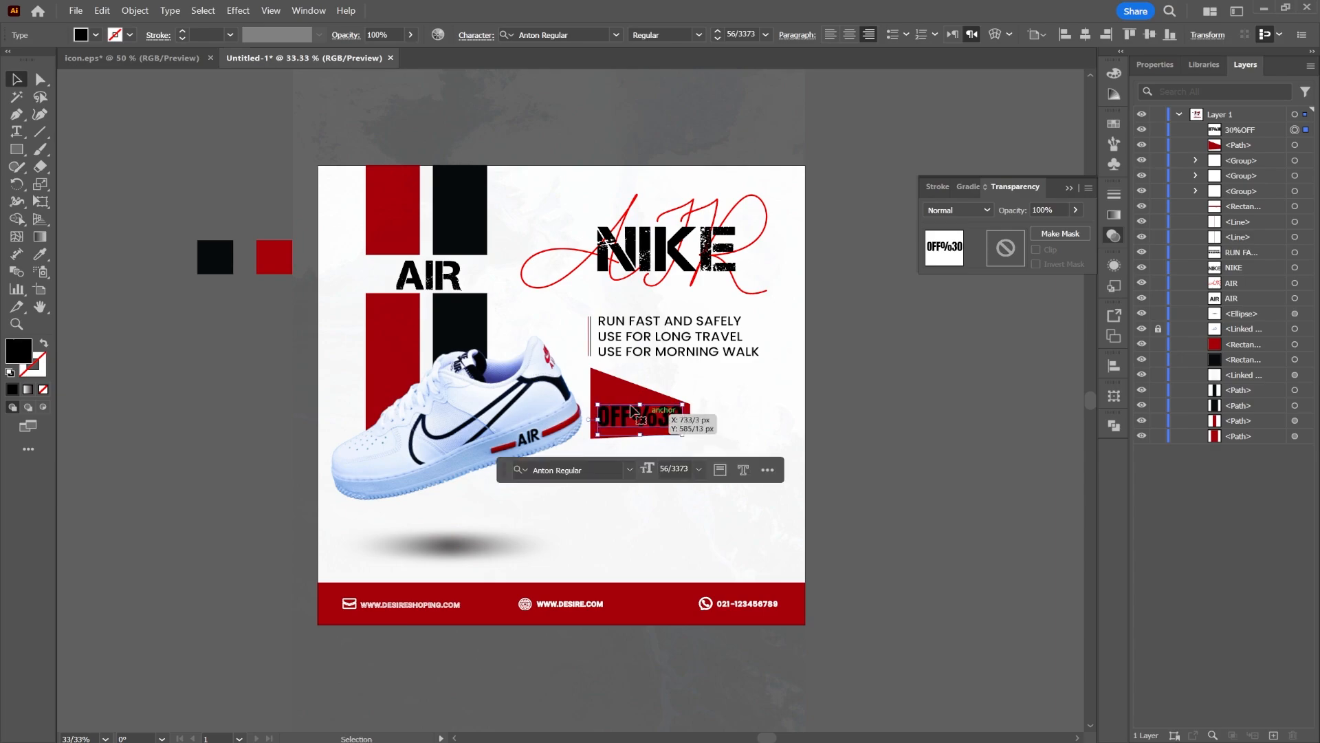
{"action": "left_click", "coordinate": [96, 35]}
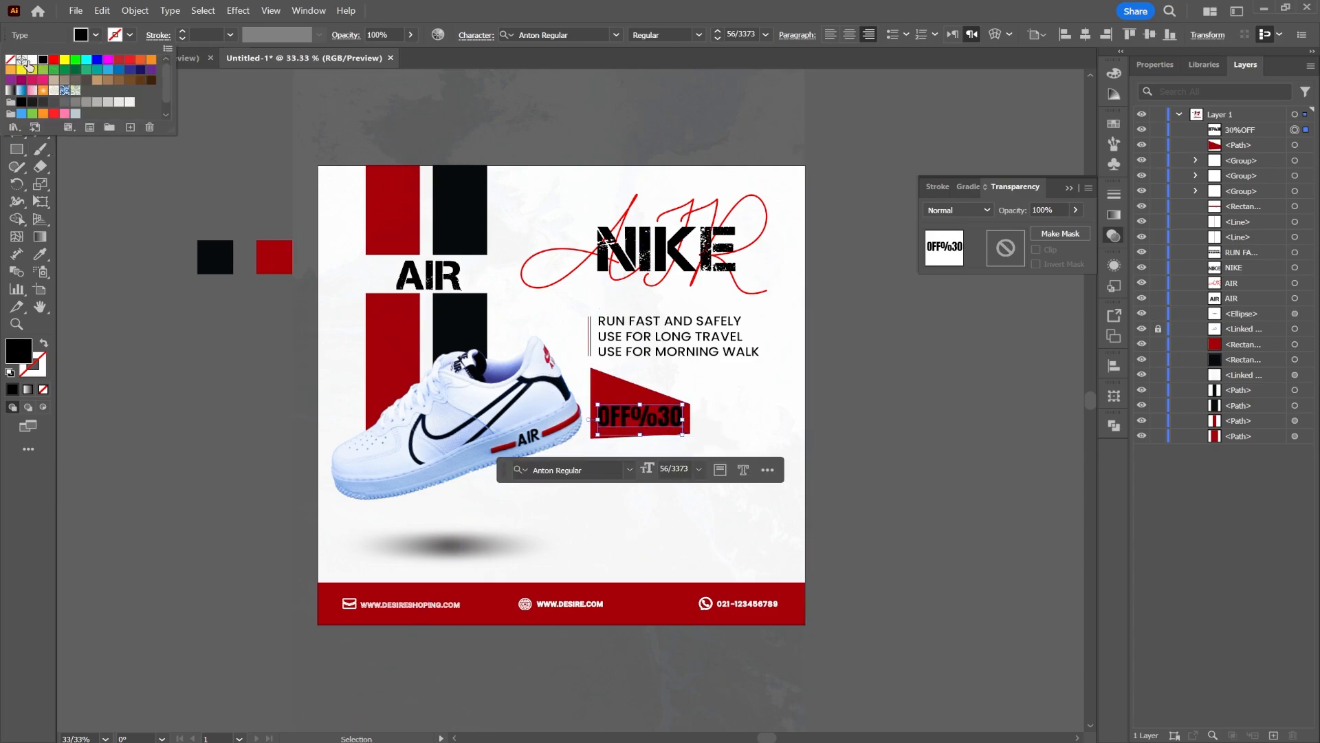
{"action": "left_click", "coordinate": [31, 59]}
{"action": "left_click", "coordinate": [885, 439]}
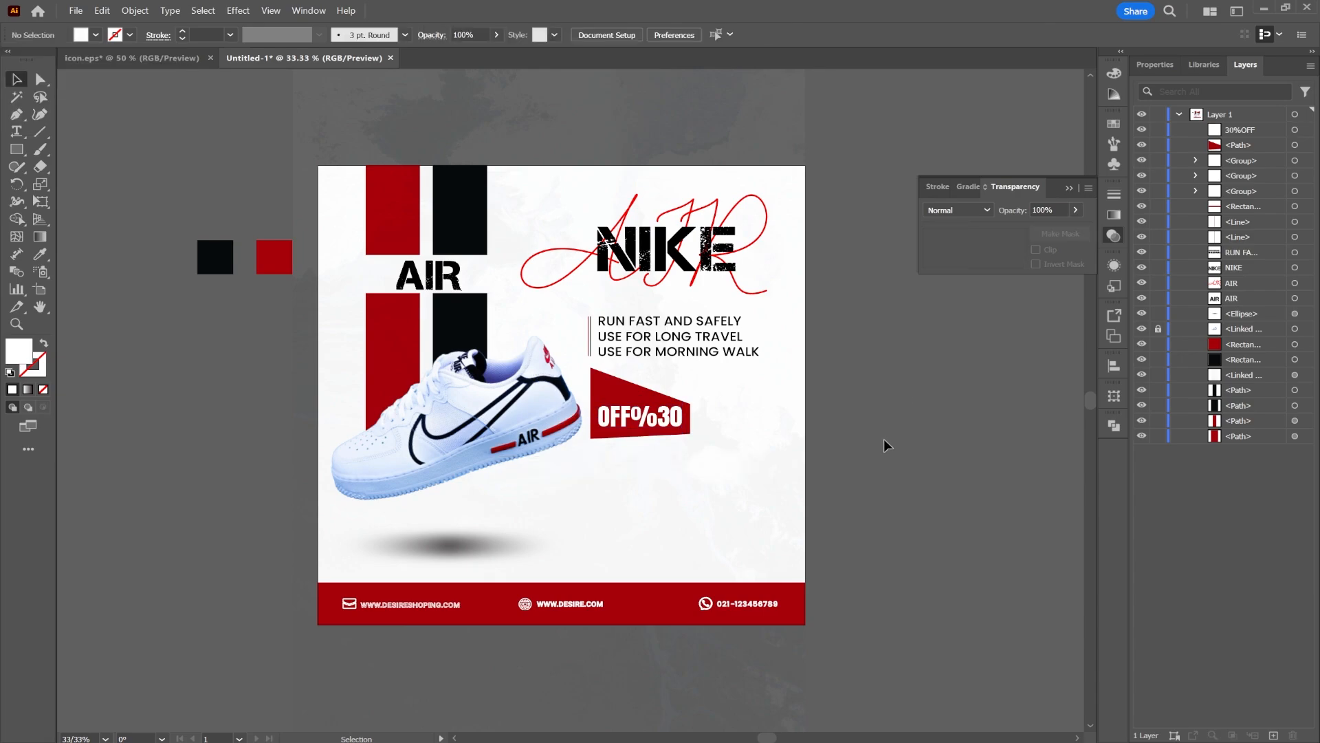
Move the banner and its text left under the sneaker and place the banner below the sneaker in the layer stack
{"action": "left_click", "coordinate": [615, 402]}
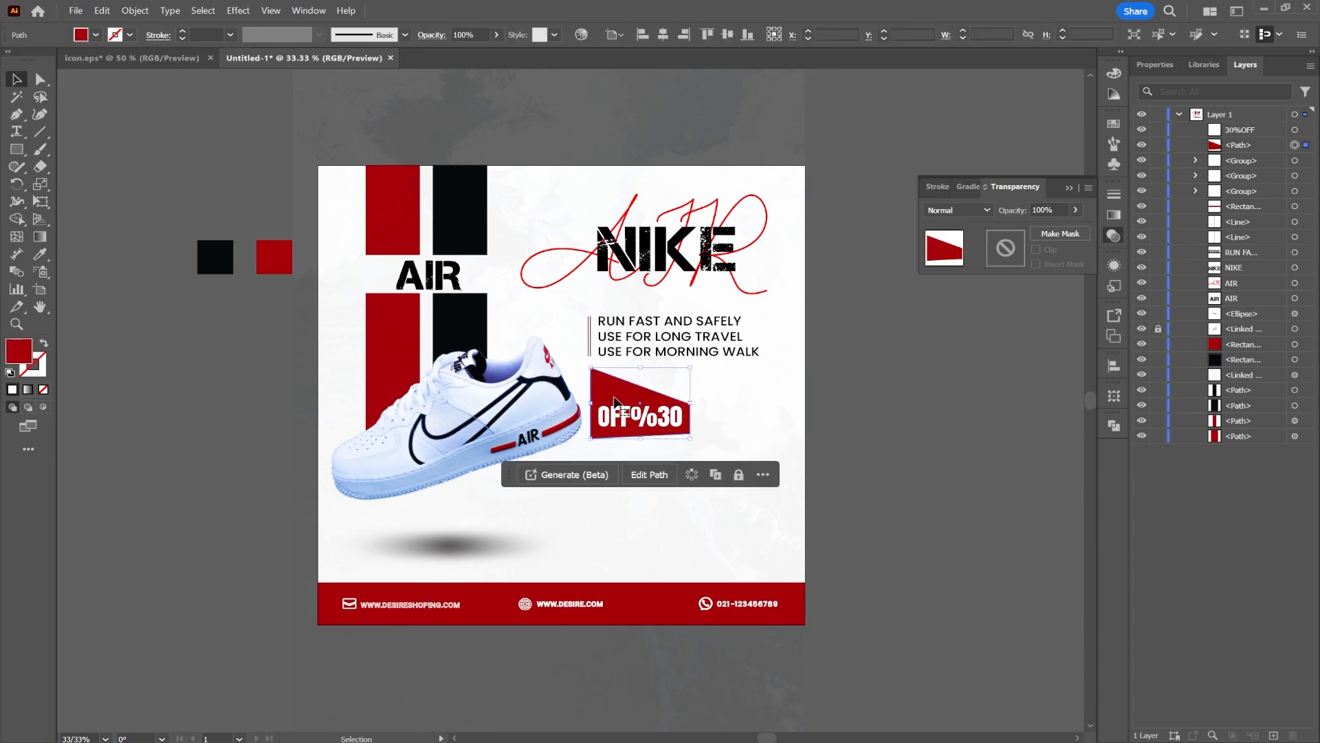
{"action": "left_click", "coordinate": [636, 419], "text": "shift"}
{"action": "left_click_drag", "start_coordinate": [651, 401], "coordinate": [608, 409]}
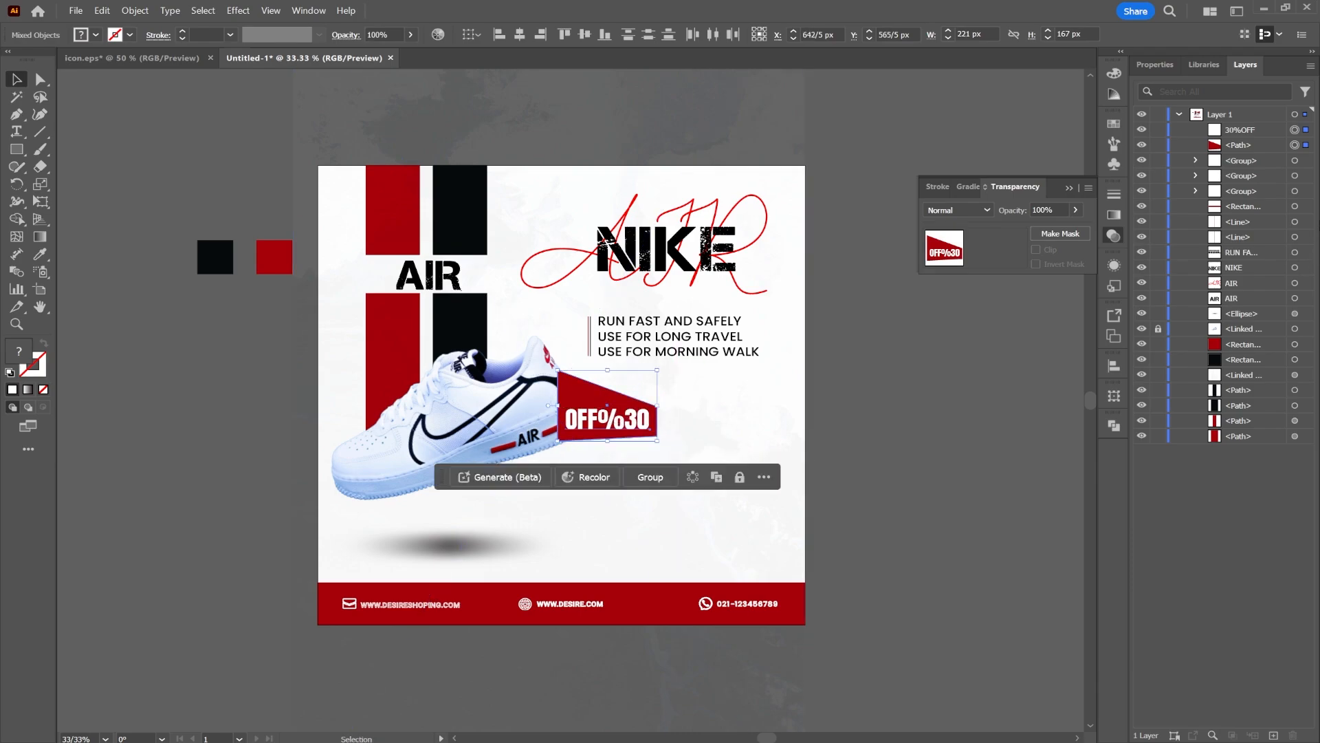
{"action": "left_click_drag", "start_coordinate": [1270, 146], "coordinate": [1264, 382]}
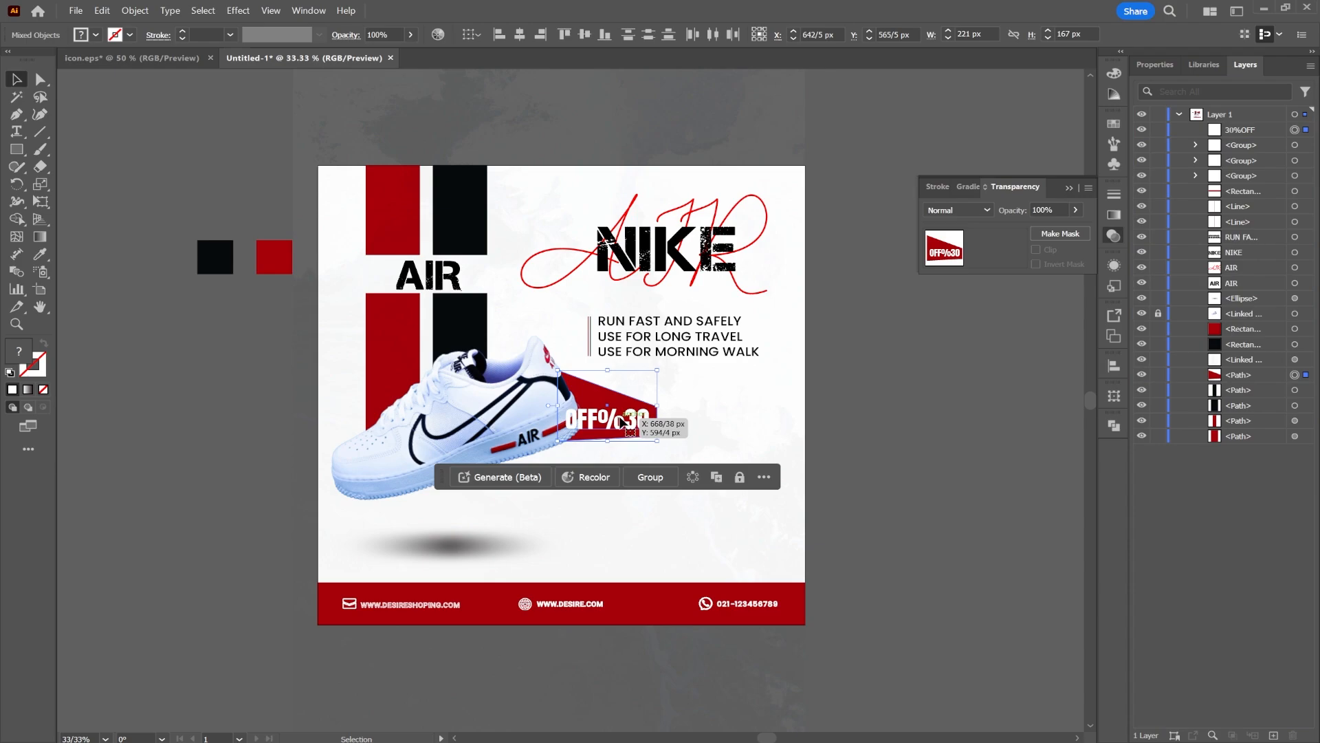
{"action": "left_click", "coordinate": [934, 414]}
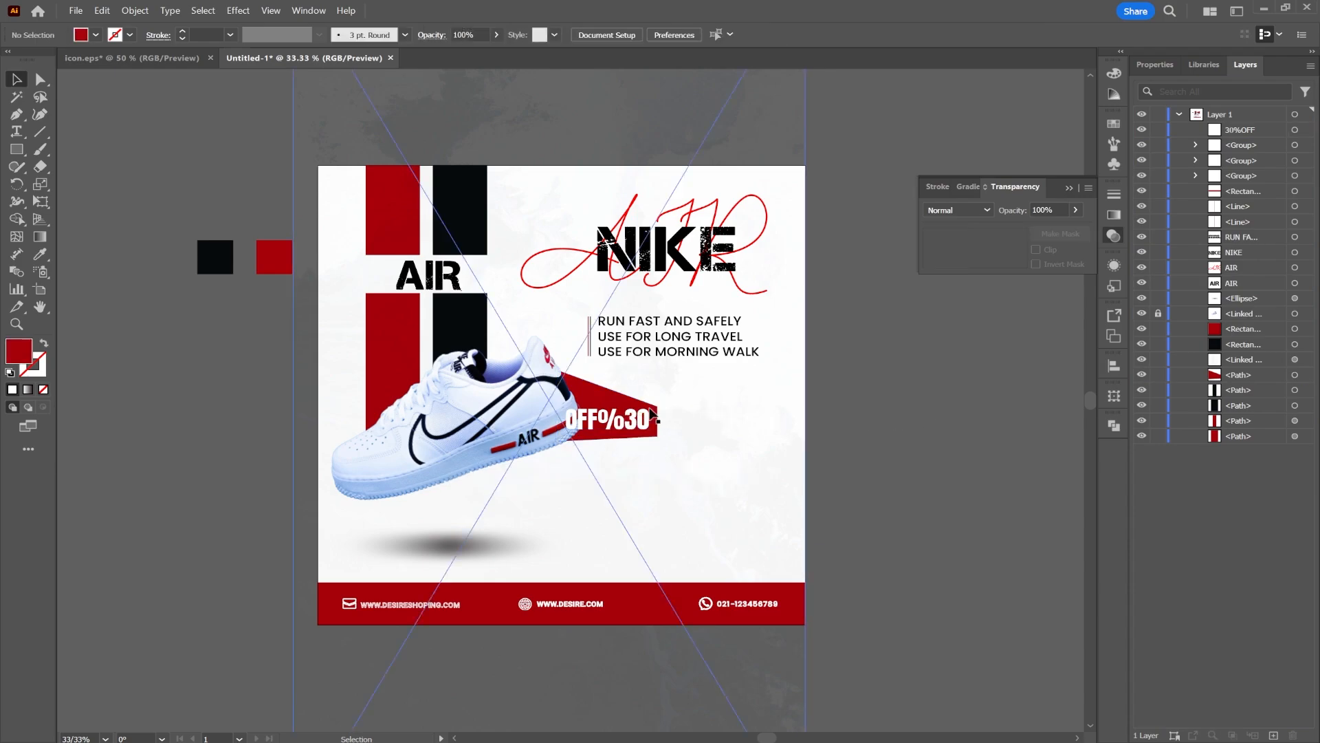
Lock the sneaker image layer and adjust the position of the 30%OFF text on the banner
{"action": "double_click", "coordinate": [635, 410]}
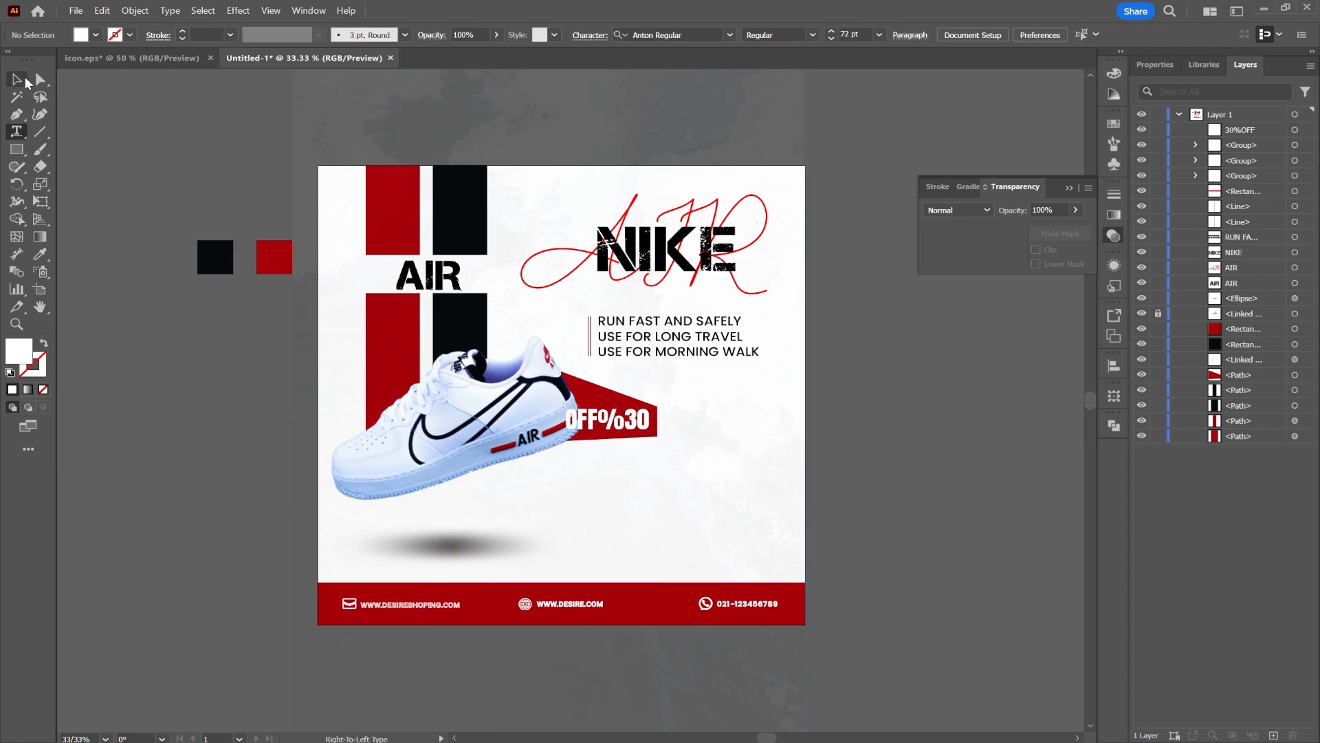
{"action": "left_click", "coordinate": [18, 79]}
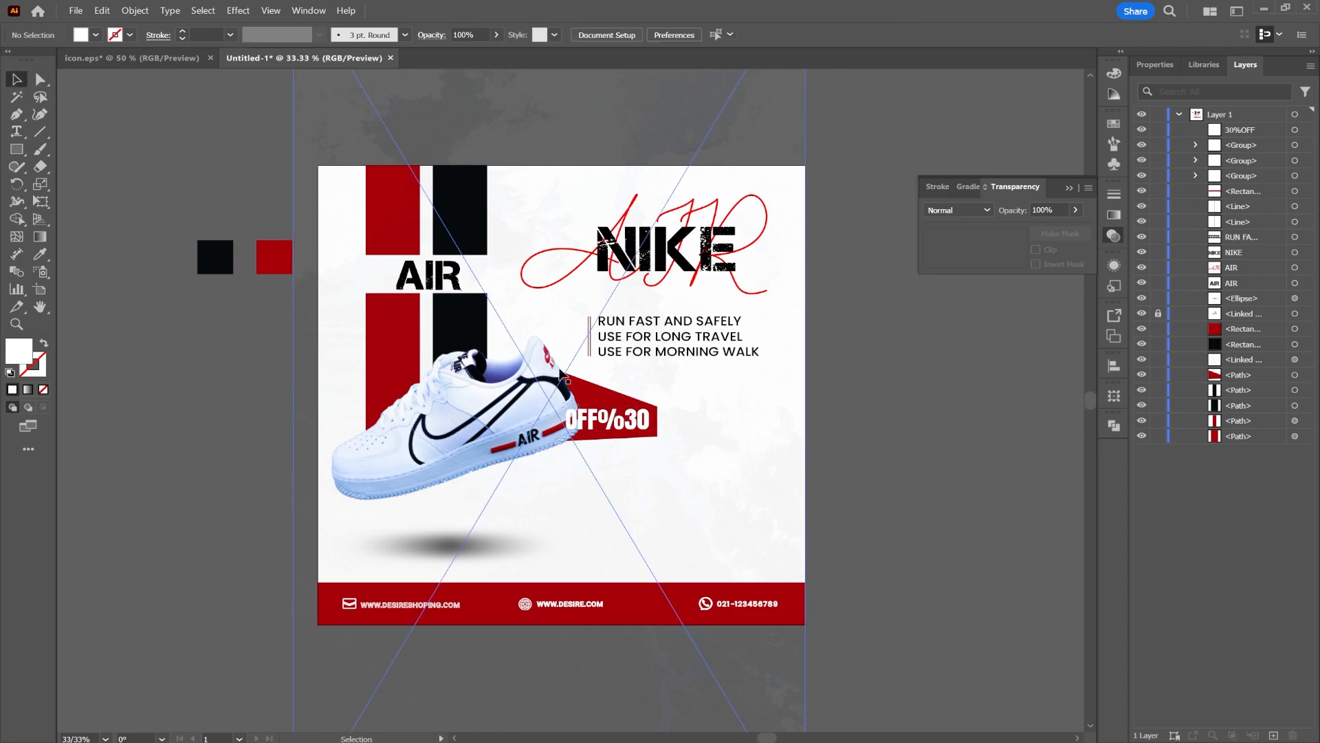
{"action": "left_click", "coordinate": [596, 397]}
{"action": "left_click", "coordinate": [1158, 359]}
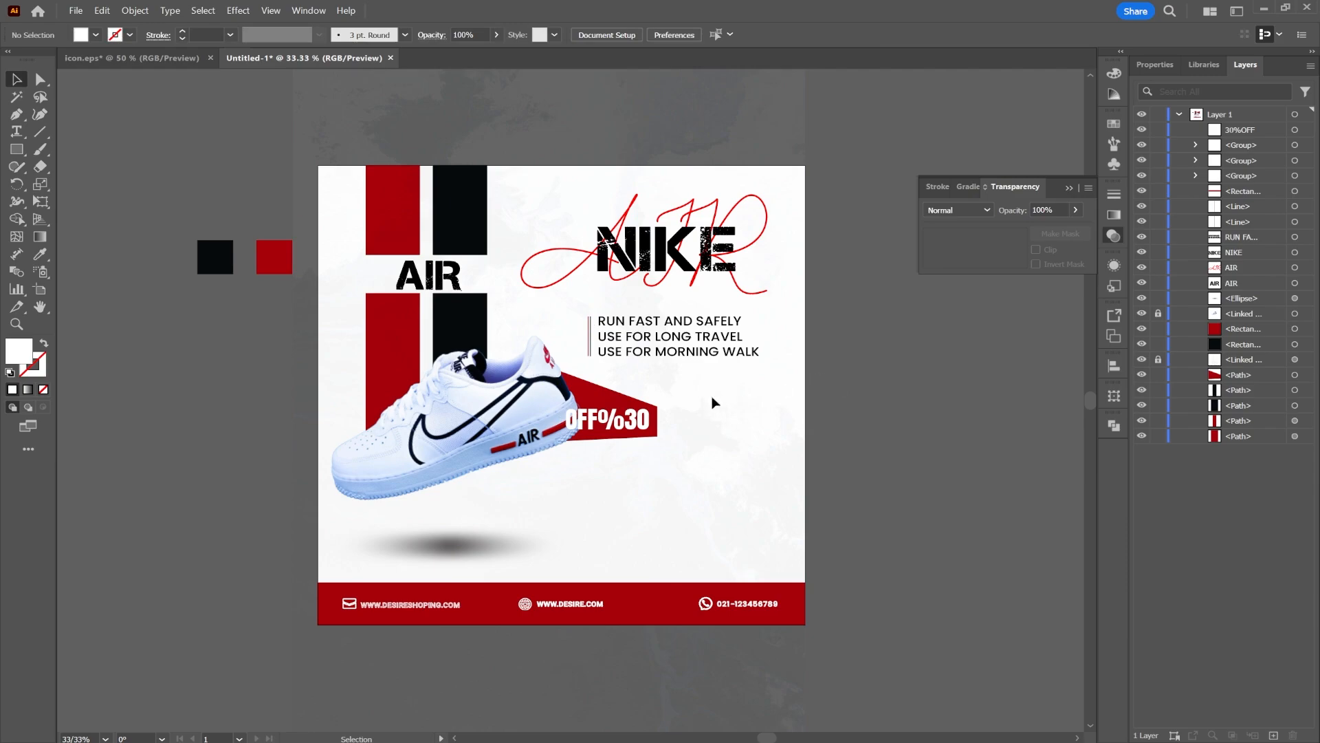
{"action": "left_click", "coordinate": [583, 407]}
{"action": "mouse_move", "coordinate": [657, 405]}
{"action": "left_mouse_down"}
{"action": "mouse_move", "coordinate": [673, 408]}
{"action": "mouse_move", "coordinate": [646, 420]}
{"action": "left_mouse_up"}
{"action": "left_click", "coordinate": [662, 421]}
{"action": "left_click", "coordinate": [871, 396]}
{"action": "left_click_drag", "start_coordinate": [753, 446], "coordinate": [742, 445]}
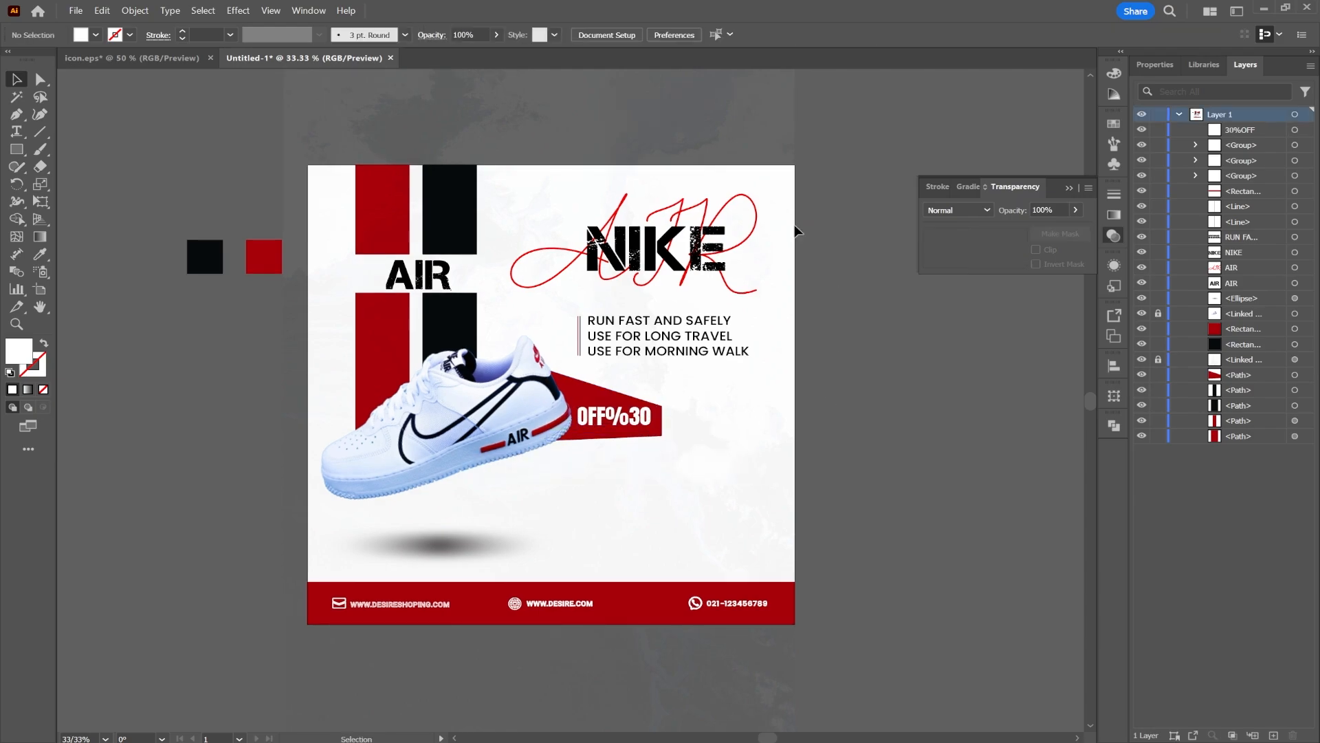
Copy the cloud image from icon.eps and paste it into the poster
{"action": "left_click", "coordinate": [138, 57]}
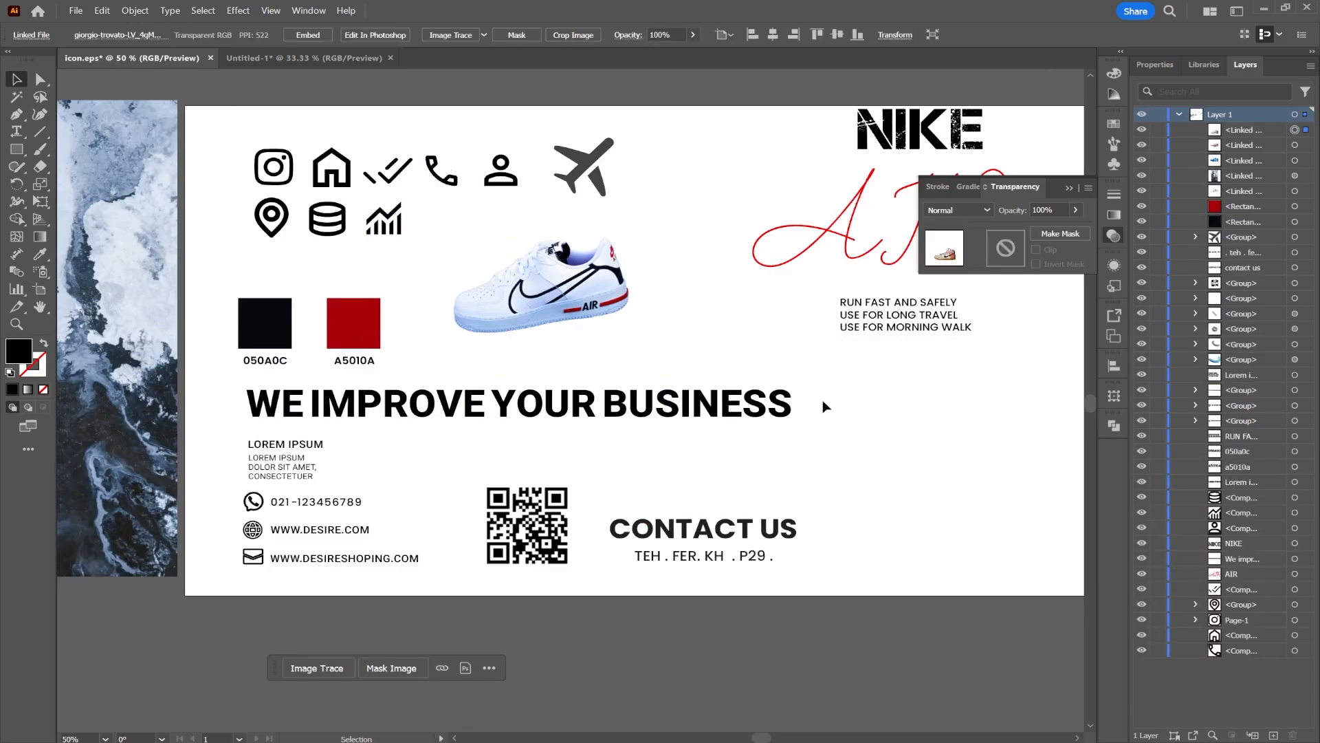
{"action": "left_click_drag", "start_coordinate": [888, 410], "coordinate": [545, 545]}
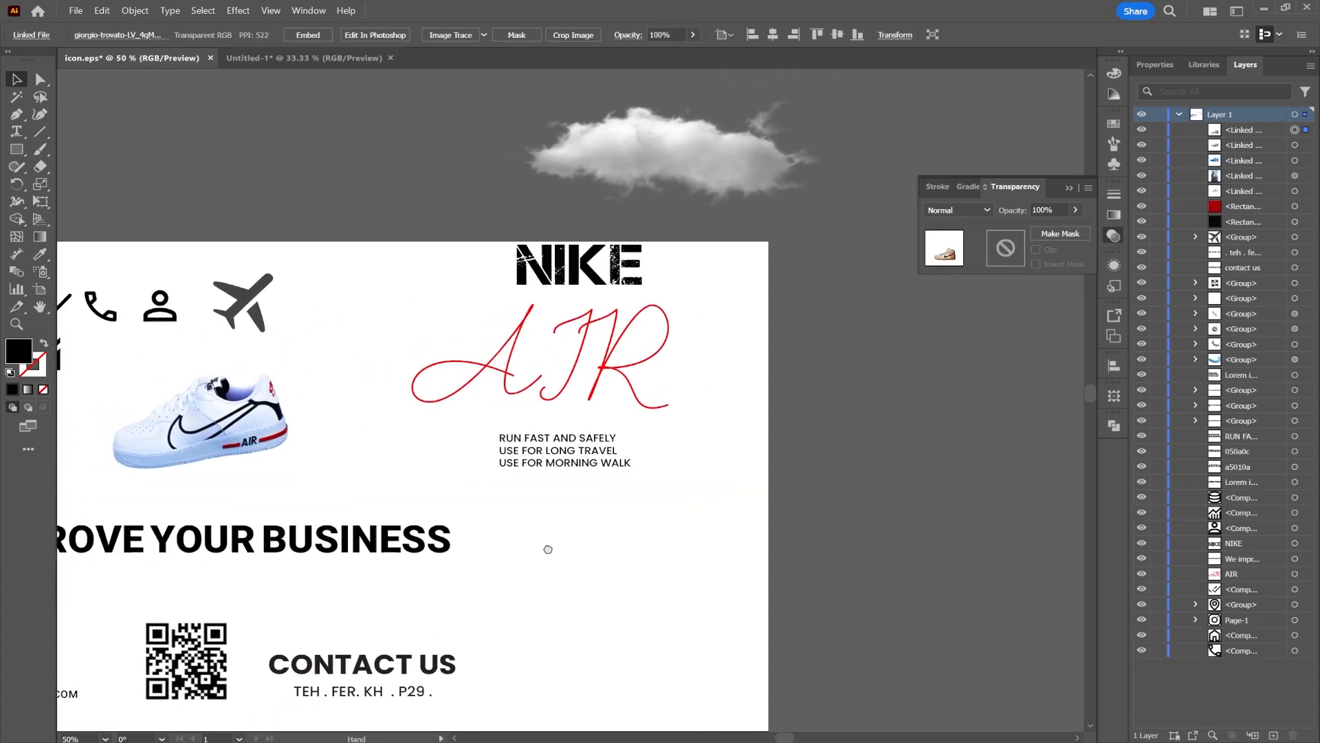
{"action": "left_click", "coordinate": [638, 140]}
{"action": "left_click", "coordinate": [295, 57]}
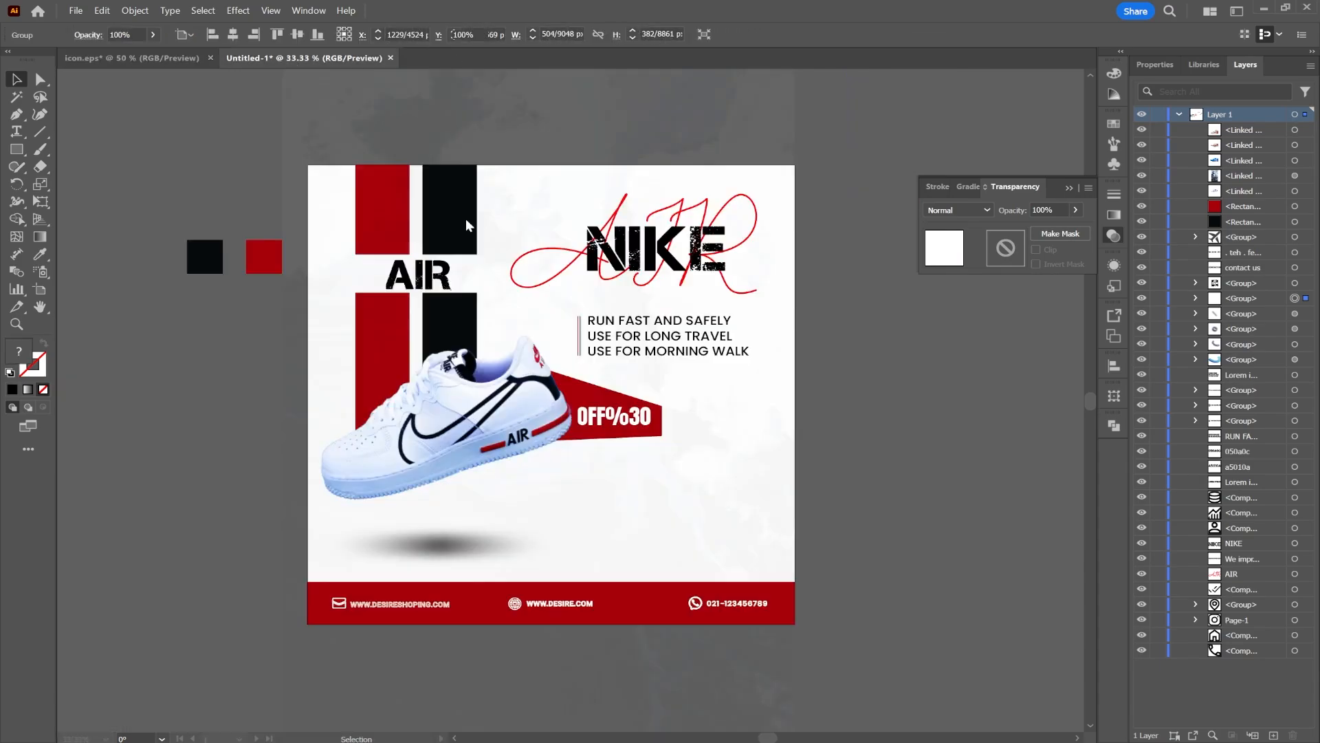
{"action": "key", "text": "ctrl+v"}
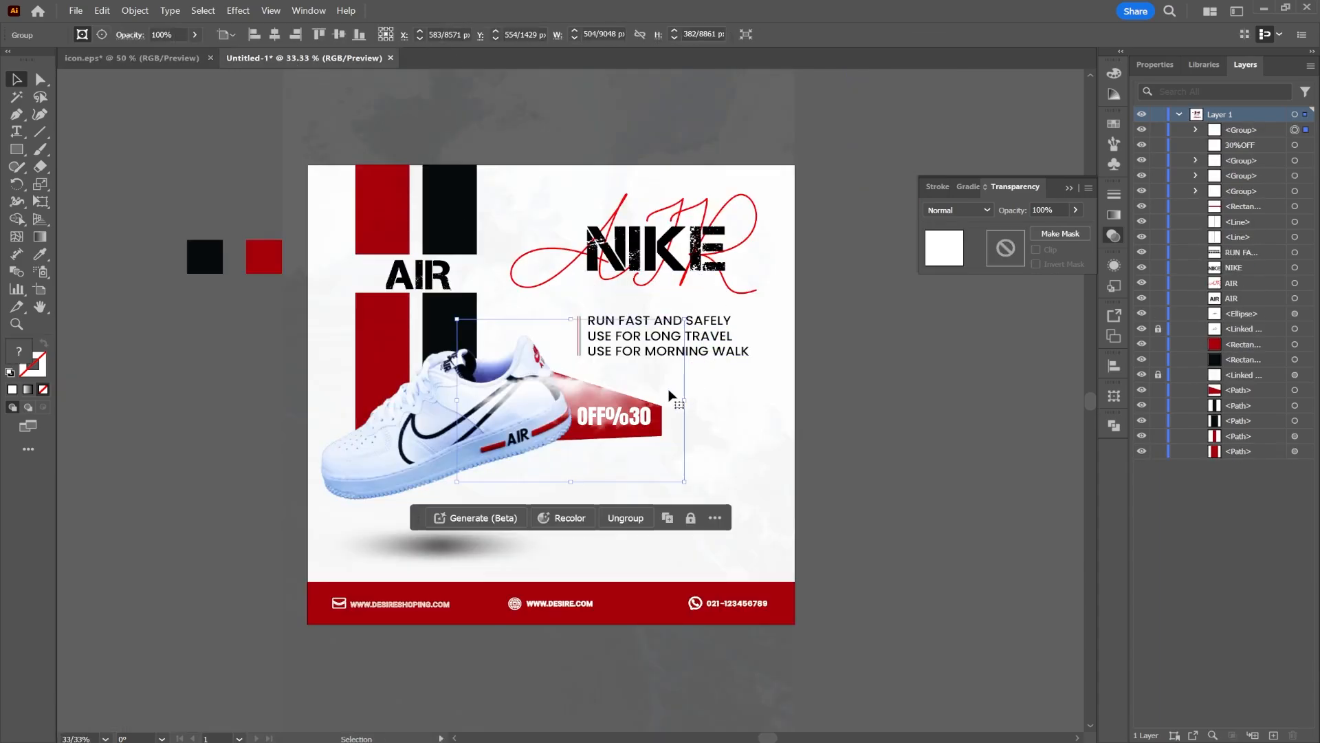
Scale the cloud down to about 344 × 261 px and place it on the lower black stripe above the sneaker
{"action": "left_click_drag", "start_coordinate": [580, 397], "coordinate": [709, 276]}
{"action": "left_click_drag", "start_coordinate": [814, 281], "coordinate": [836, 227]}
{"action": "left_click_drag", "start_coordinate": [770, 230], "coordinate": [497, 307]}
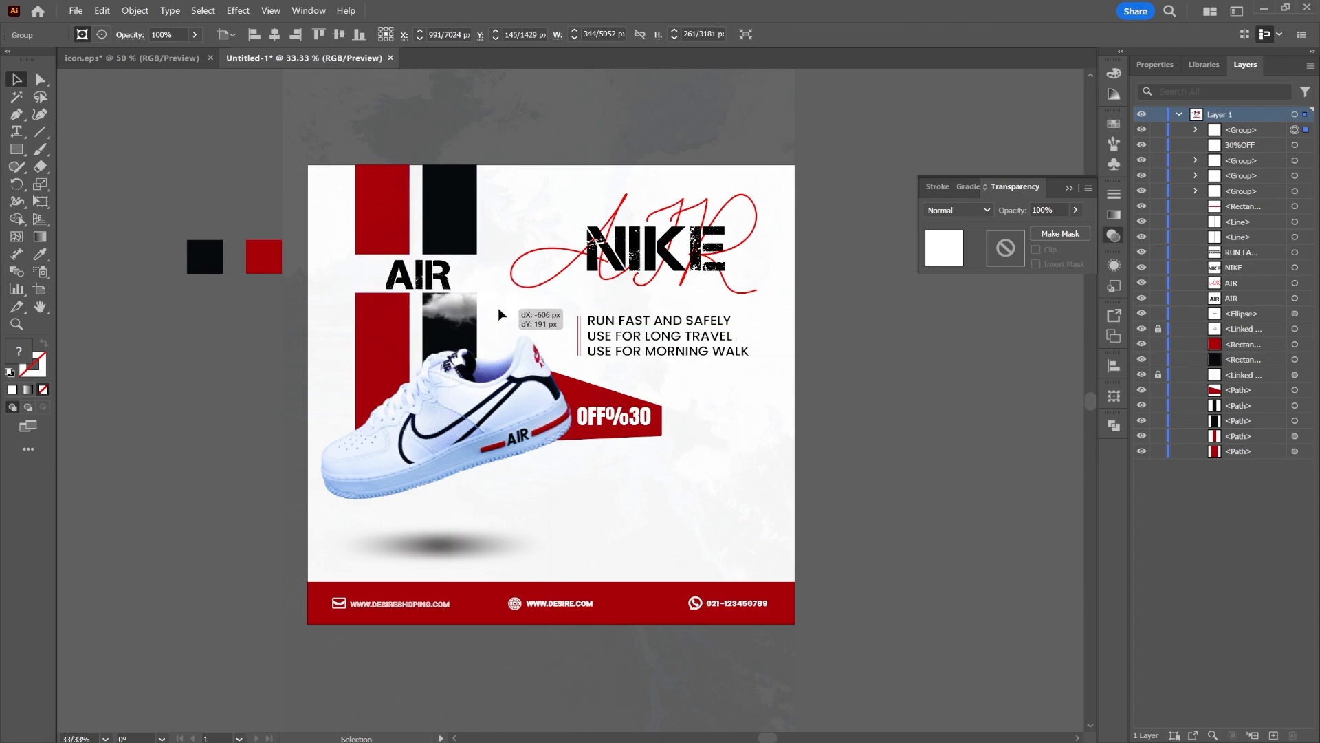
{"action": "left_click", "coordinate": [848, 350]}
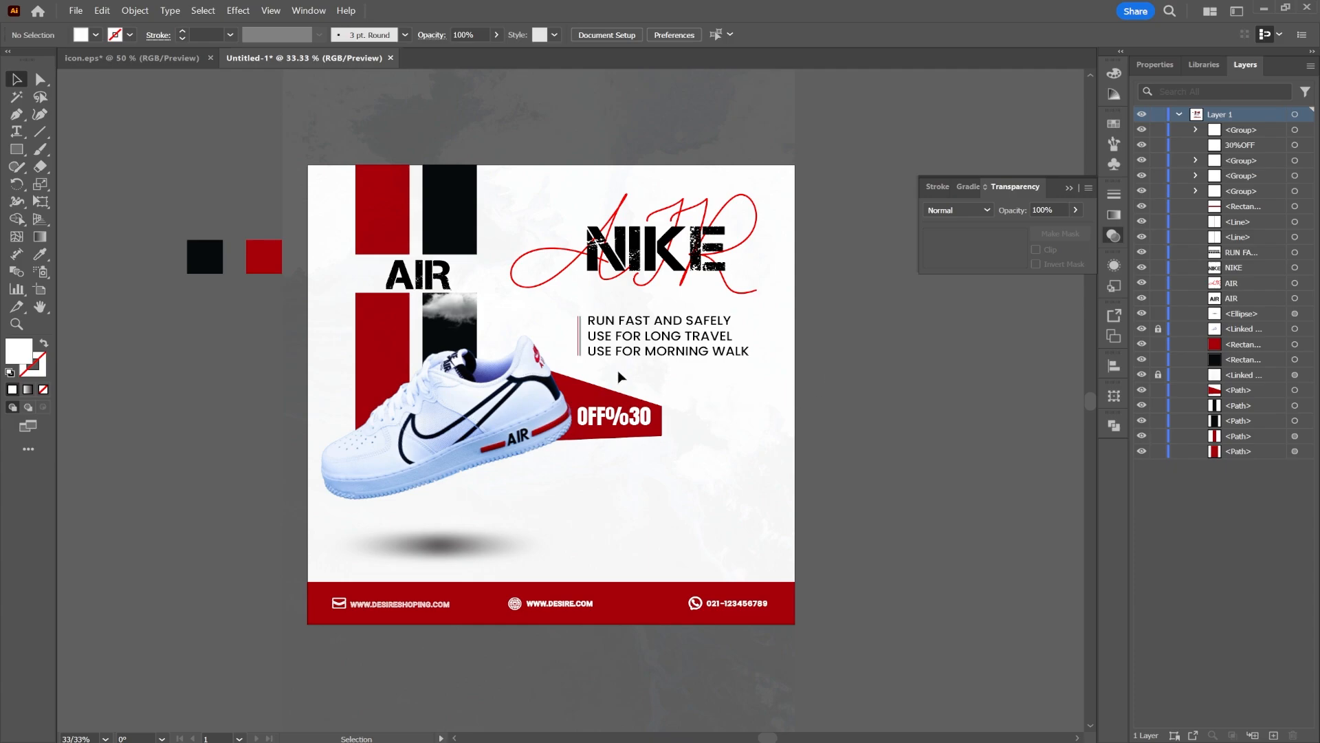
Draw a rectangle about 129 × 108 px right of the banner and sample the banner's red into it with the Eyedropper
{"action": "left_click", "coordinate": [21, 148]}
{"action": "left_click_drag", "start_coordinate": [720, 421], "coordinate": [779, 466]}
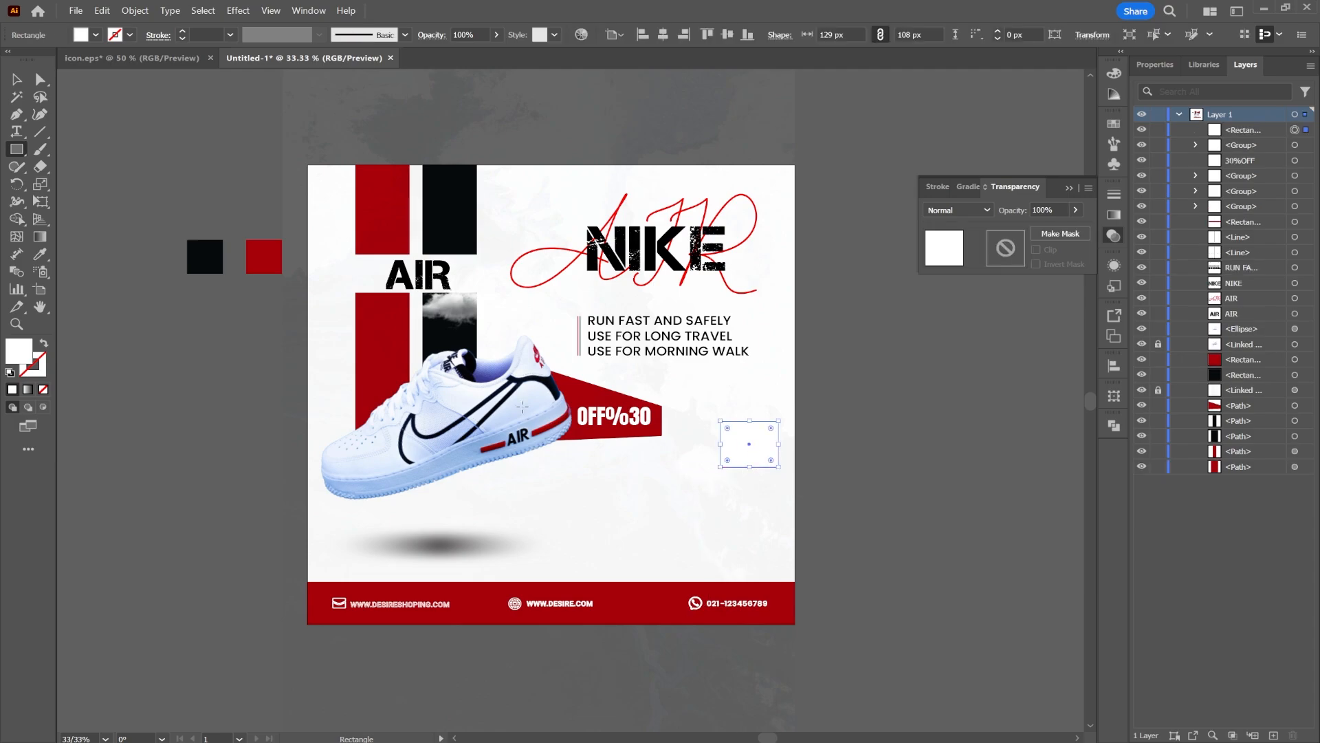
{"action": "left_click", "coordinate": [40, 254]}
{"action": "left_click", "coordinate": [616, 398]}
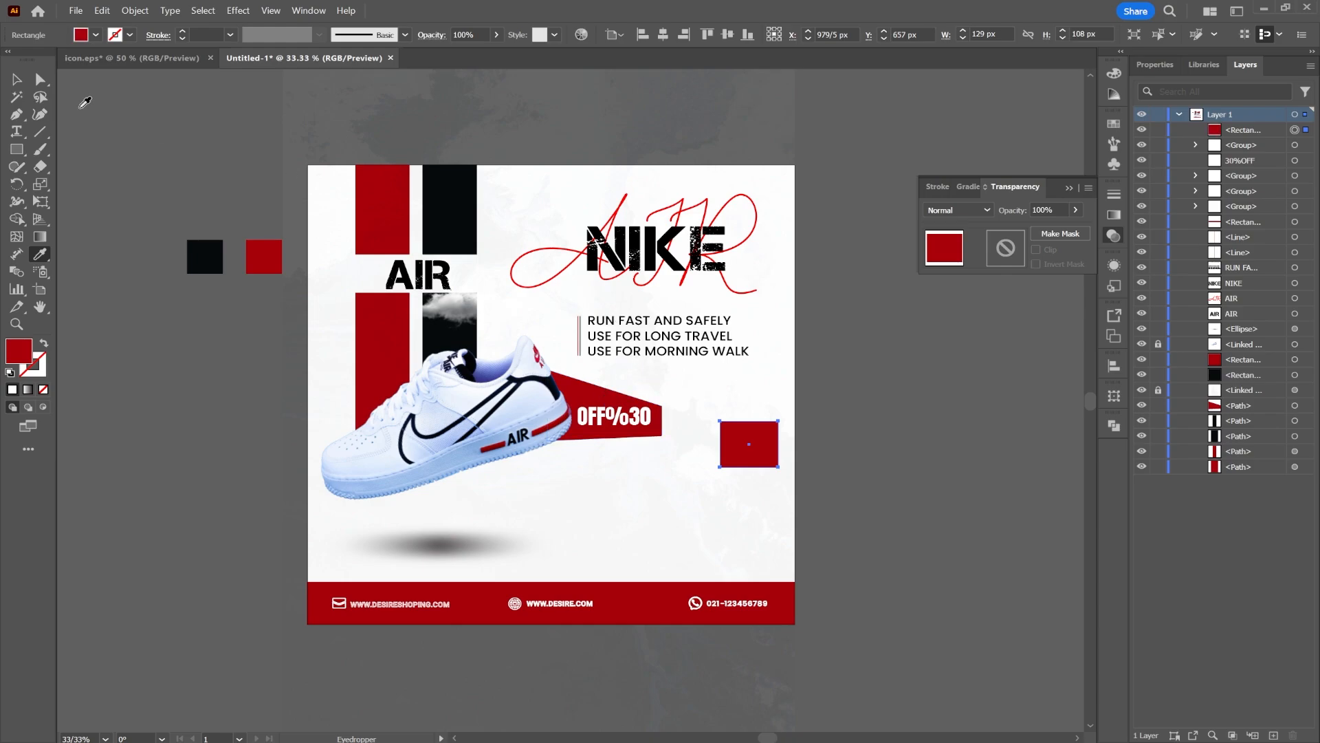
Duplicate the red rectangle twice, stacking the copies vertically below the original
{"action": "left_click", "coordinate": [11, 82]}
{"action": "left_click_drag", "start_coordinate": [722, 446], "coordinate": [752, 562]}
{"action": "left_click", "coordinate": [876, 433]}
{"action": "left_click", "coordinate": [743, 555]}
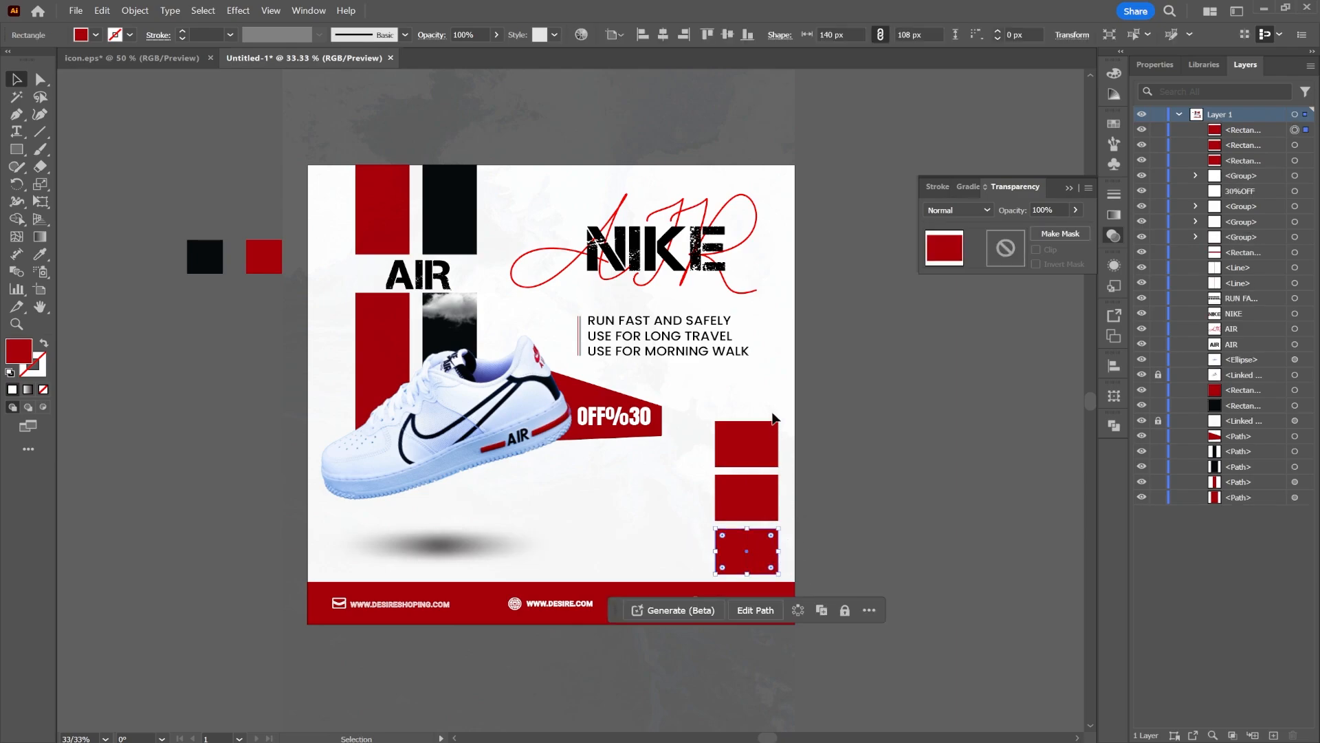
Select the three red squares and move them up slightly next to the banner
{"action": "left_click", "coordinate": [756, 447]}
{"action": "key", "text": "ctrl"}
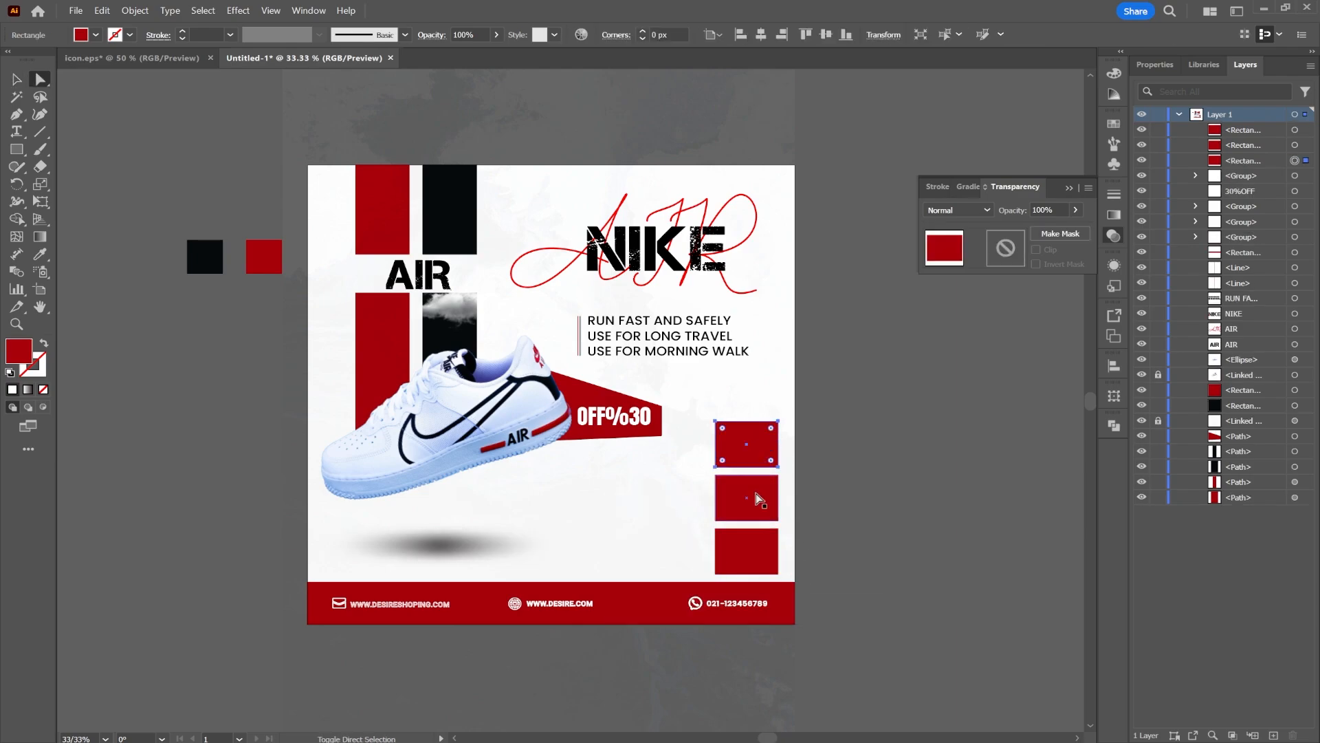
{"action": "left_click", "coordinate": [899, 448]}
{"action": "left_click", "coordinate": [770, 448]}
{"action": "left_click", "coordinate": [759, 502], "text": "shift"}
{"action": "left_click", "coordinate": [756, 540], "text": "shift"}
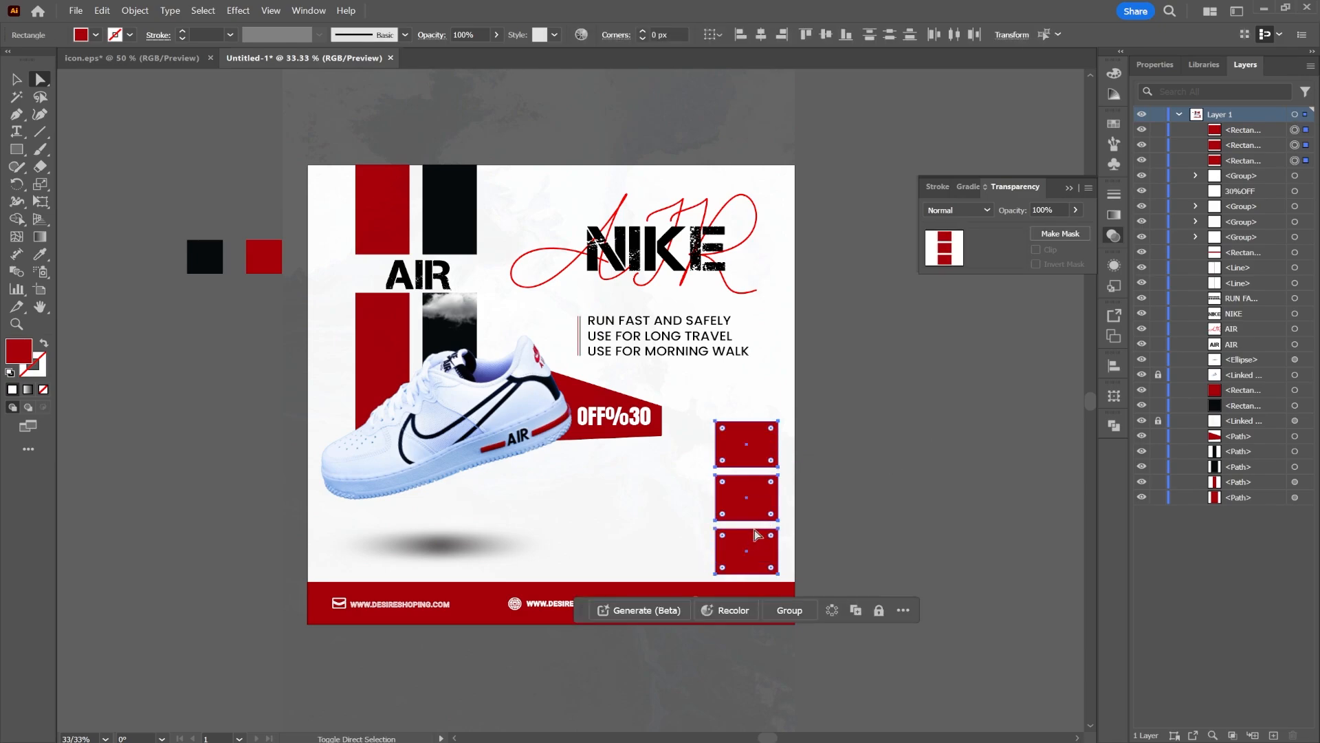
{"action": "left_click_drag", "start_coordinate": [768, 452], "coordinate": [770, 438]}
{"action": "left_click", "coordinate": [869, 421]}
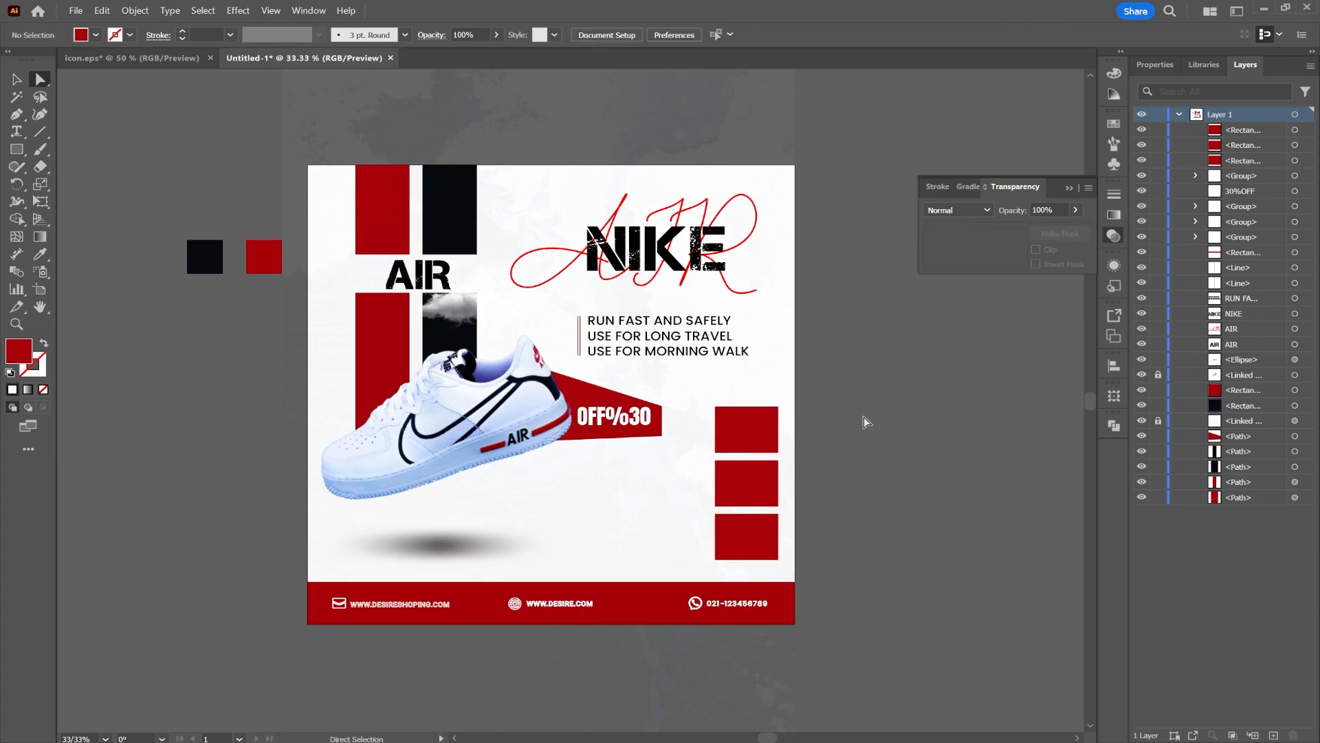
Copy the three sneaker photos from icon.eps and paste them into the poster document
{"action": "left_click", "coordinate": [161, 60]}
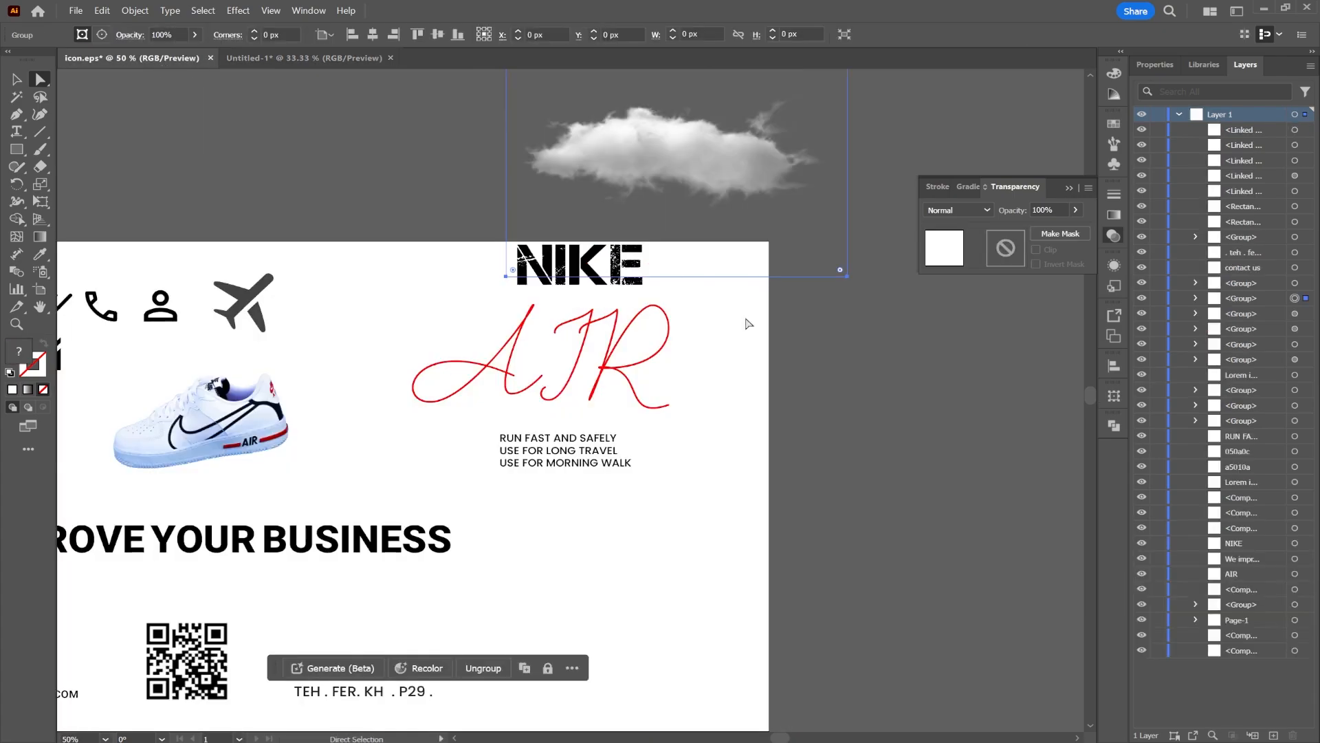
{"action": "left_click_drag", "start_coordinate": [930, 370], "coordinate": [74, 545]}
{"action": "left_click_drag", "start_coordinate": [754, 217], "coordinate": [546, 335]}
{"action": "left_click_drag", "start_coordinate": [723, 277], "coordinate": [802, 445]}
{"action": "left_click", "coordinate": [717, 205], "text": "shift"}
{"action": "left_click", "coordinate": [504, 492], "text": "shift"}
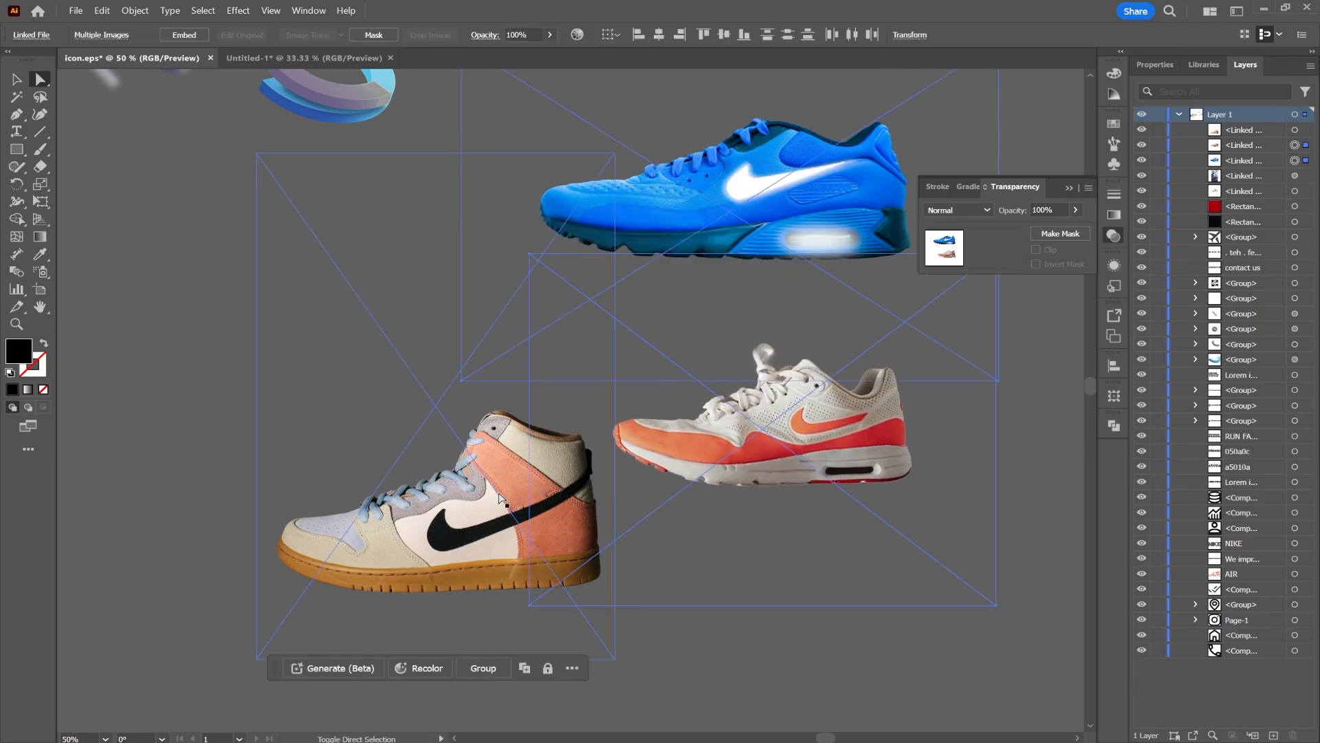
{"action": "scroll", "coordinate": [936, 307], "scroll_direction": "down", "scroll_amount": 1}
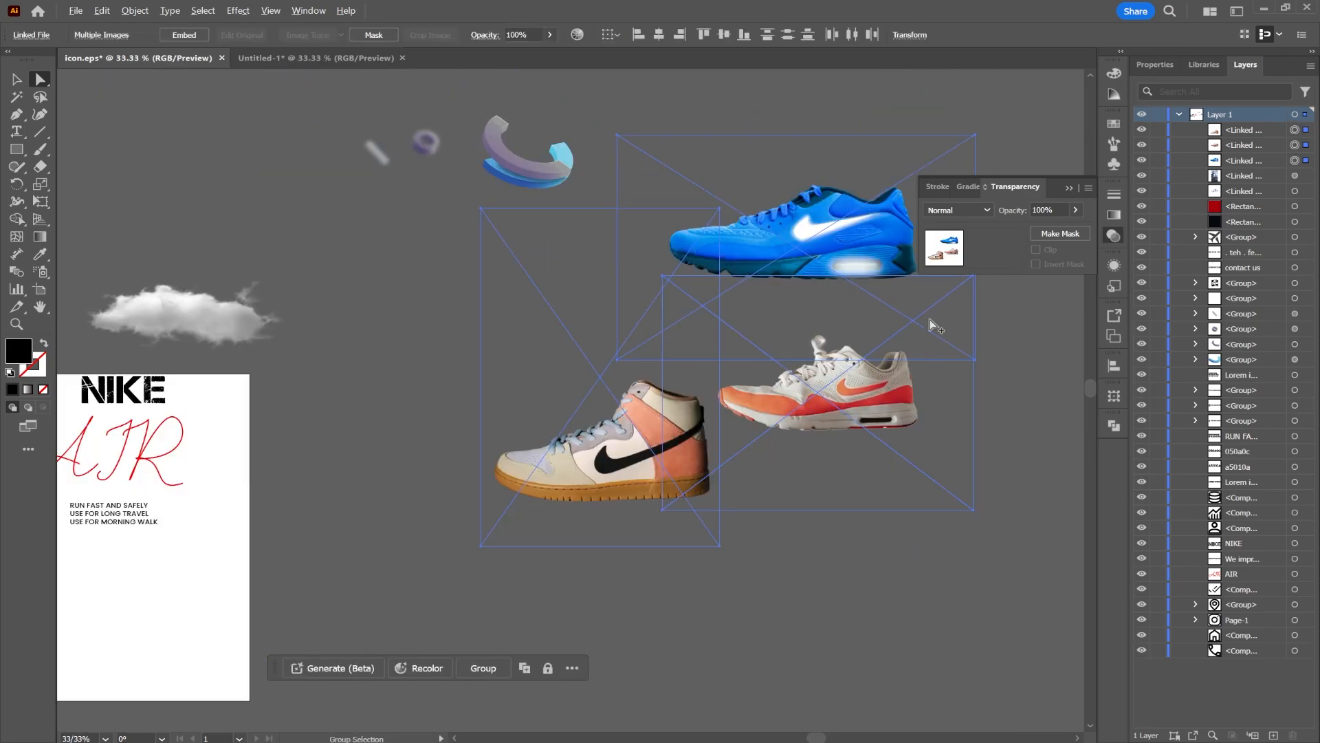
{"action": "left_click_drag", "start_coordinate": [820, 395], "coordinate": [739, 440]}
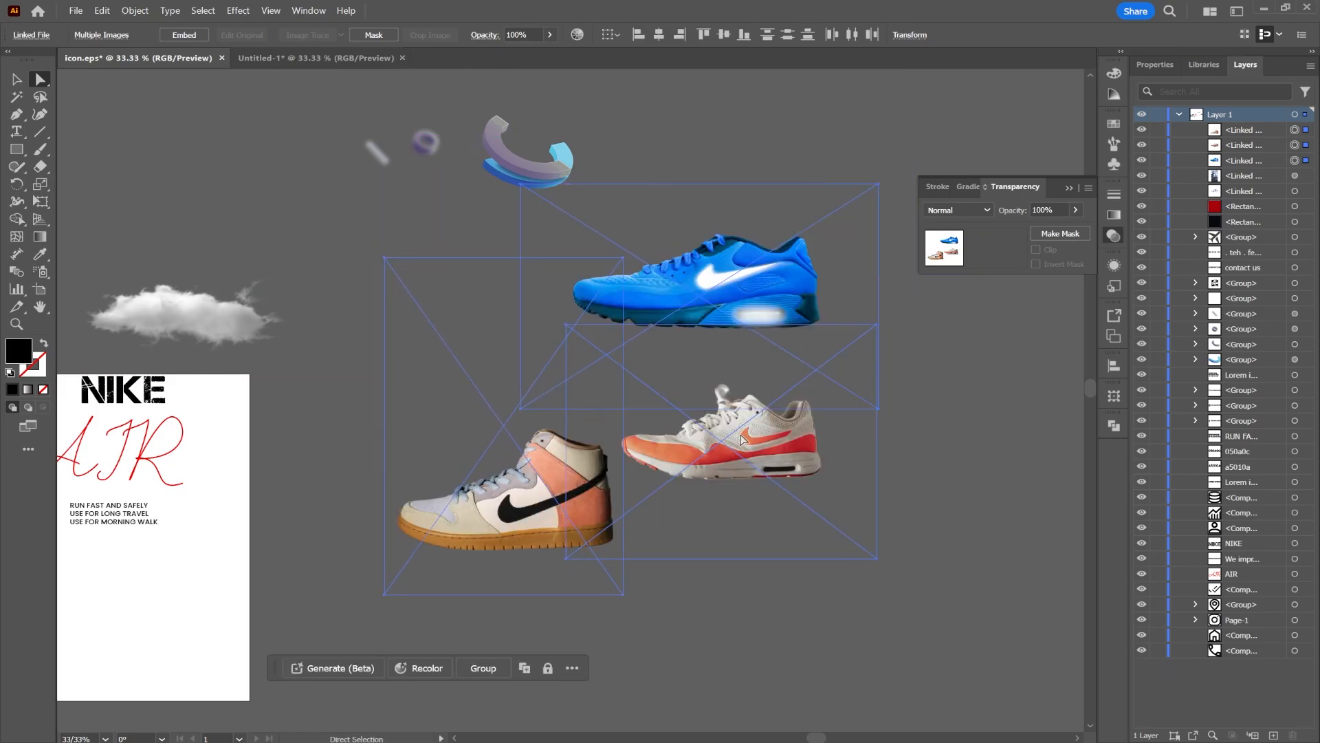
{"action": "left_click", "coordinate": [316, 58]}
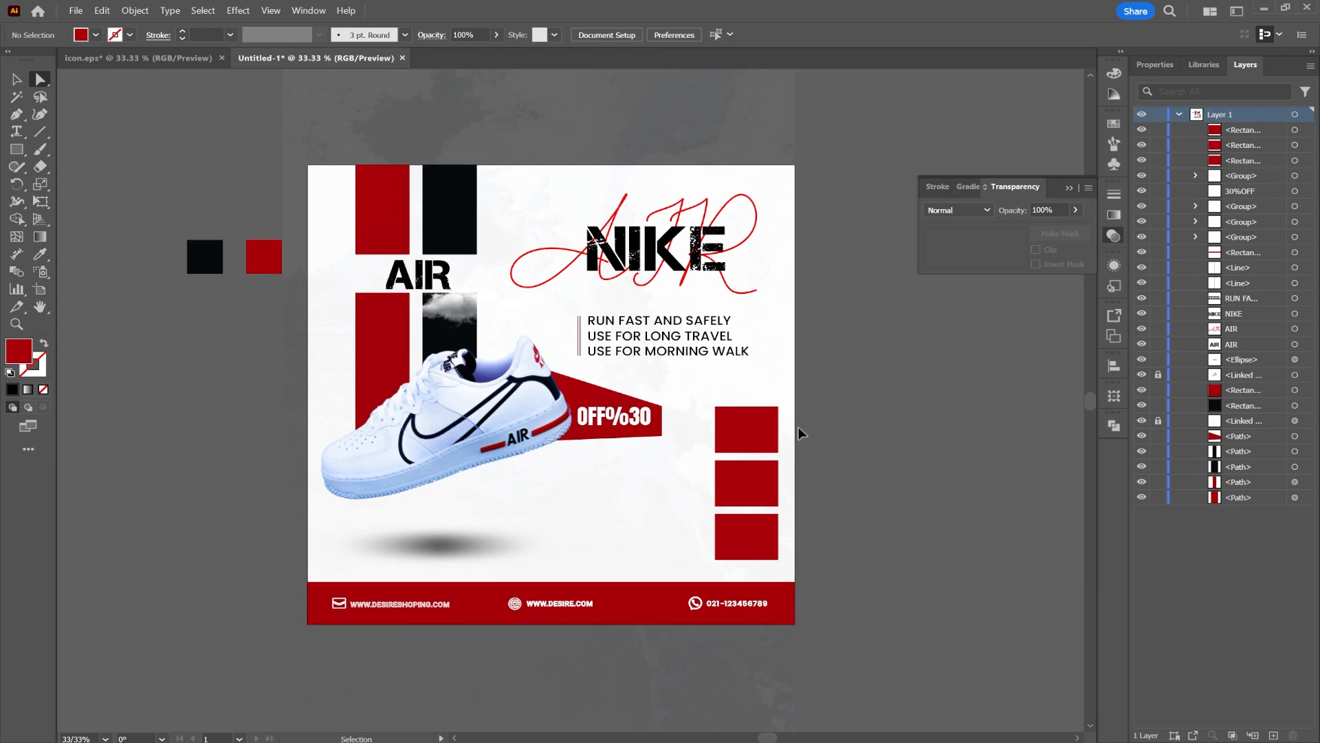
{"action": "key", "text": "ctrl+v"}
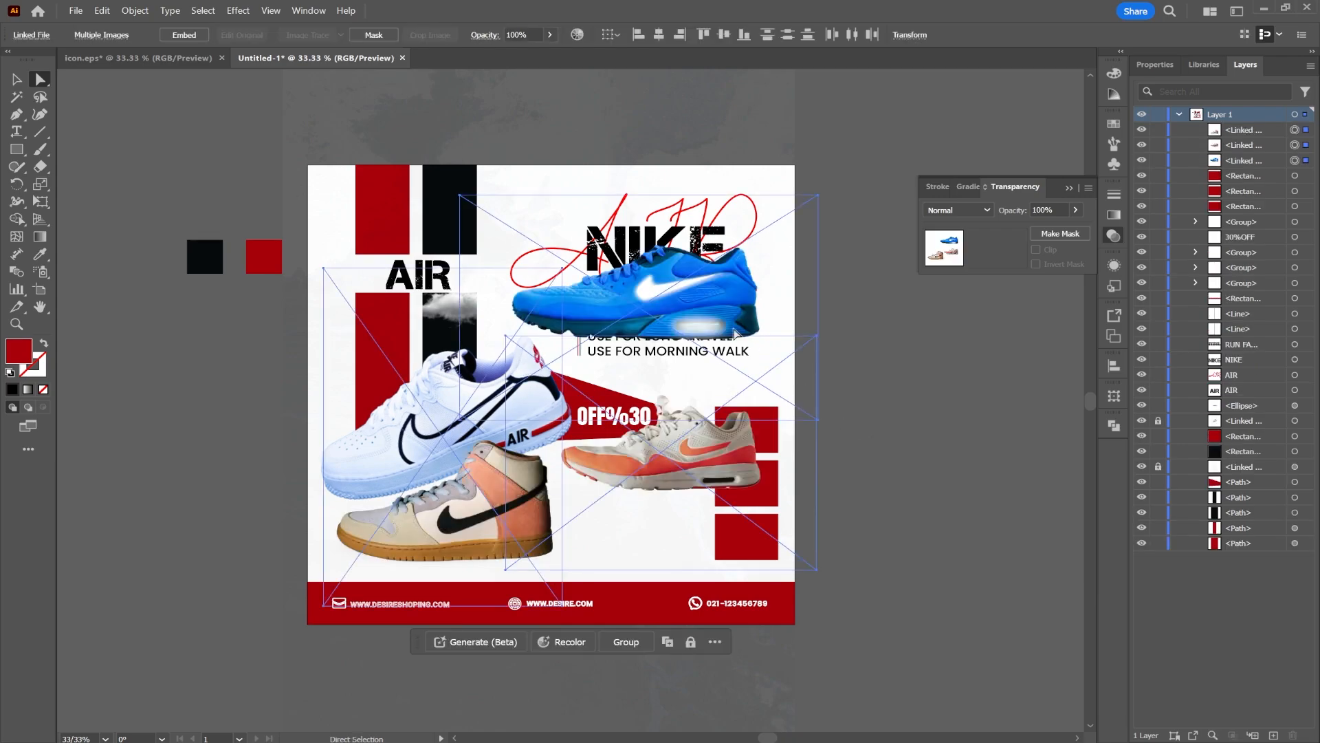
Move the pasted sneakers off the artboard to its right
{"action": "left_click_drag", "start_coordinate": [768, 348], "coordinate": [574, 376]}
{"action": "left_click_drag", "start_coordinate": [597, 326], "coordinate": [802, 350]}
{"action": "left_click", "coordinate": [746, 130]}
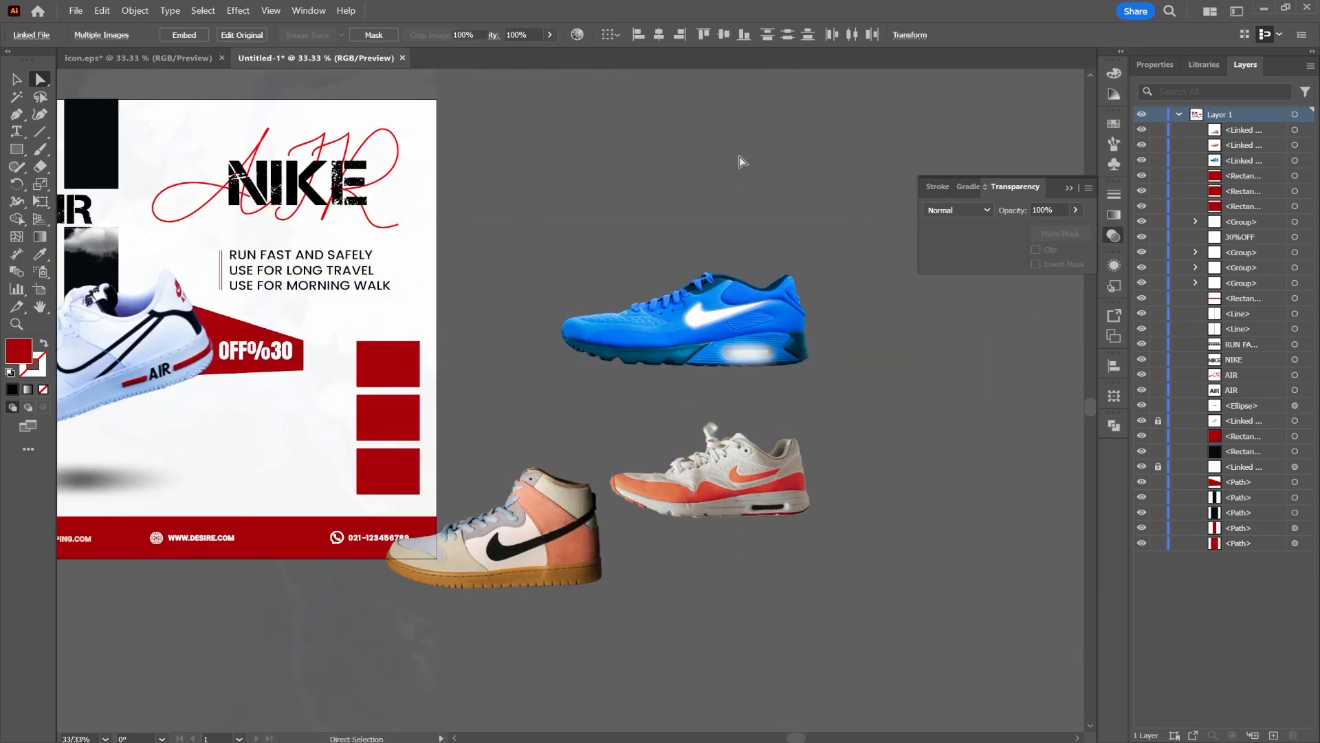
Scale the blue sneaker down and place it on the bottom red square
{"action": "left_click", "coordinate": [700, 310]}
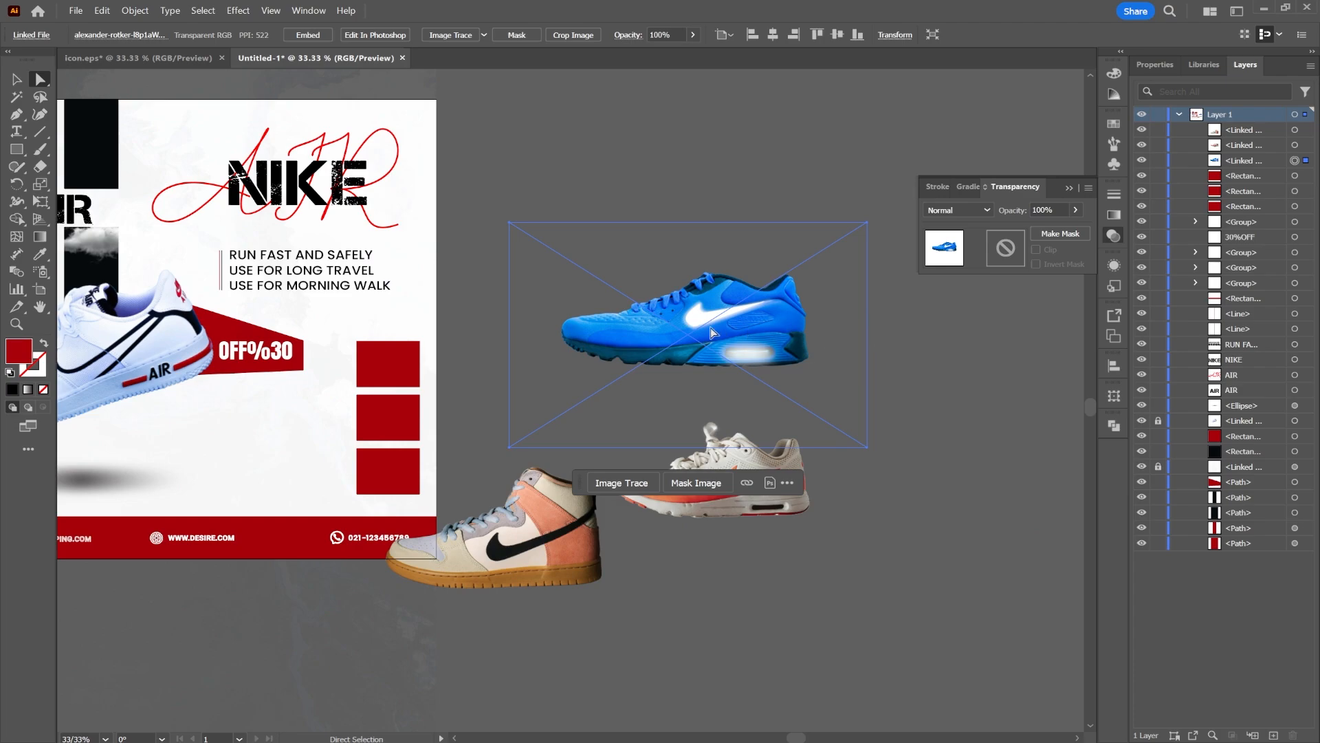
{"action": "key", "text": "v"}
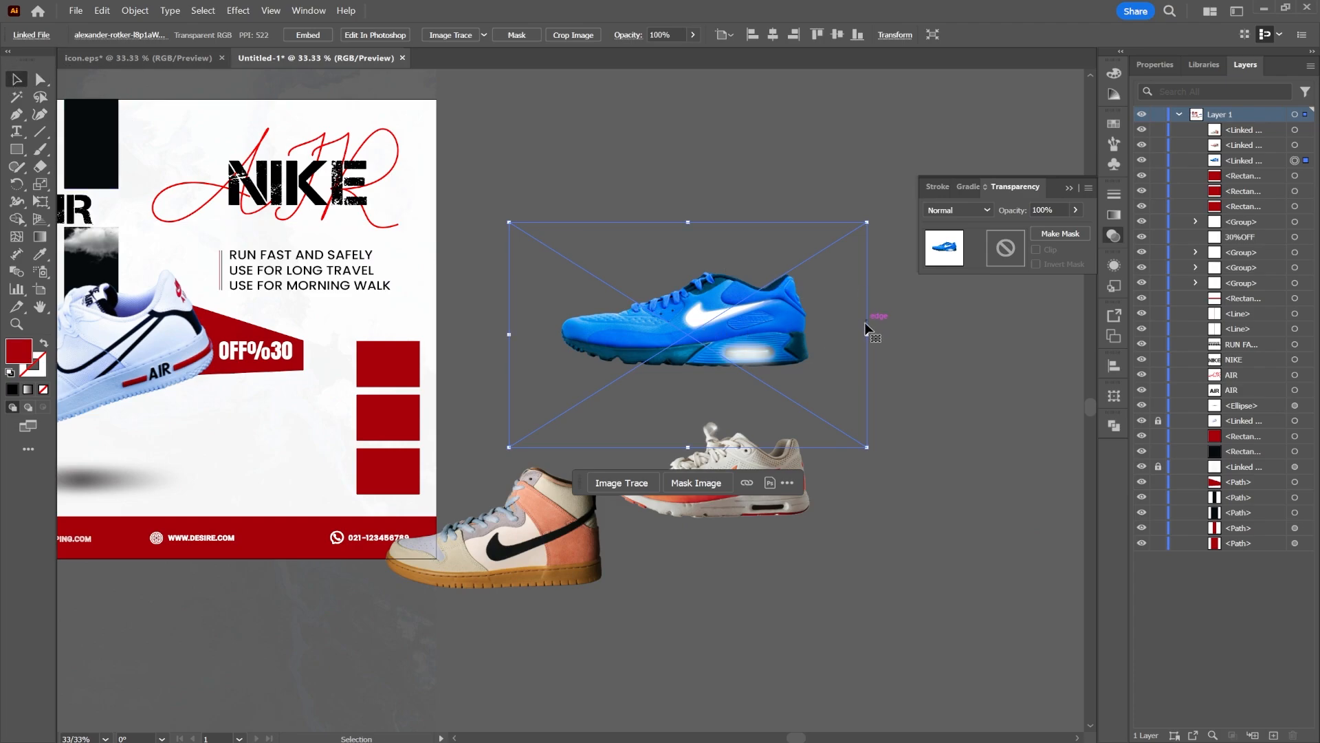
{"action": "left_click_drag", "start_coordinate": [867, 333], "coordinate": [371, 490]}
{"action": "left_click", "coordinate": [750, 362]}
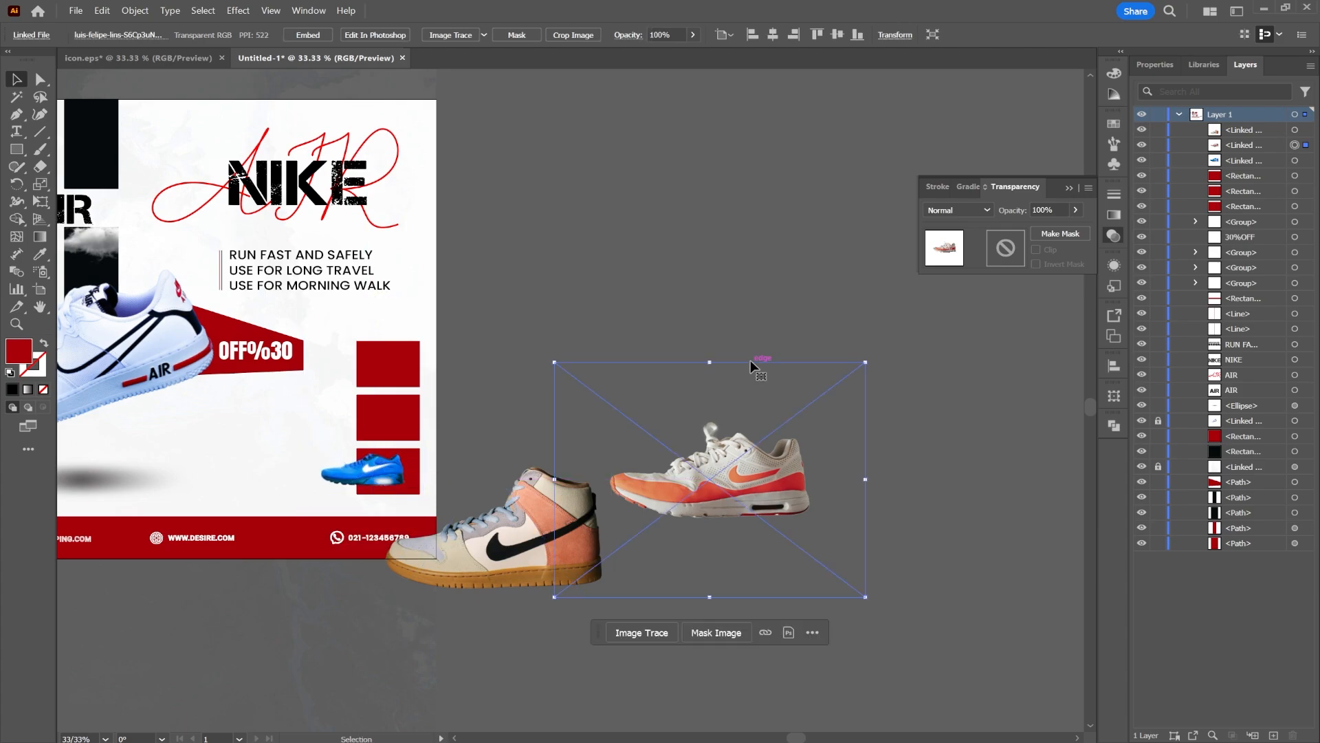
Scale the high-top sneaker down and place it on the top red square
{"action": "left_click", "coordinate": [645, 253]}
{"action": "left_click_drag", "start_coordinate": [528, 345], "coordinate": [654, 305]}
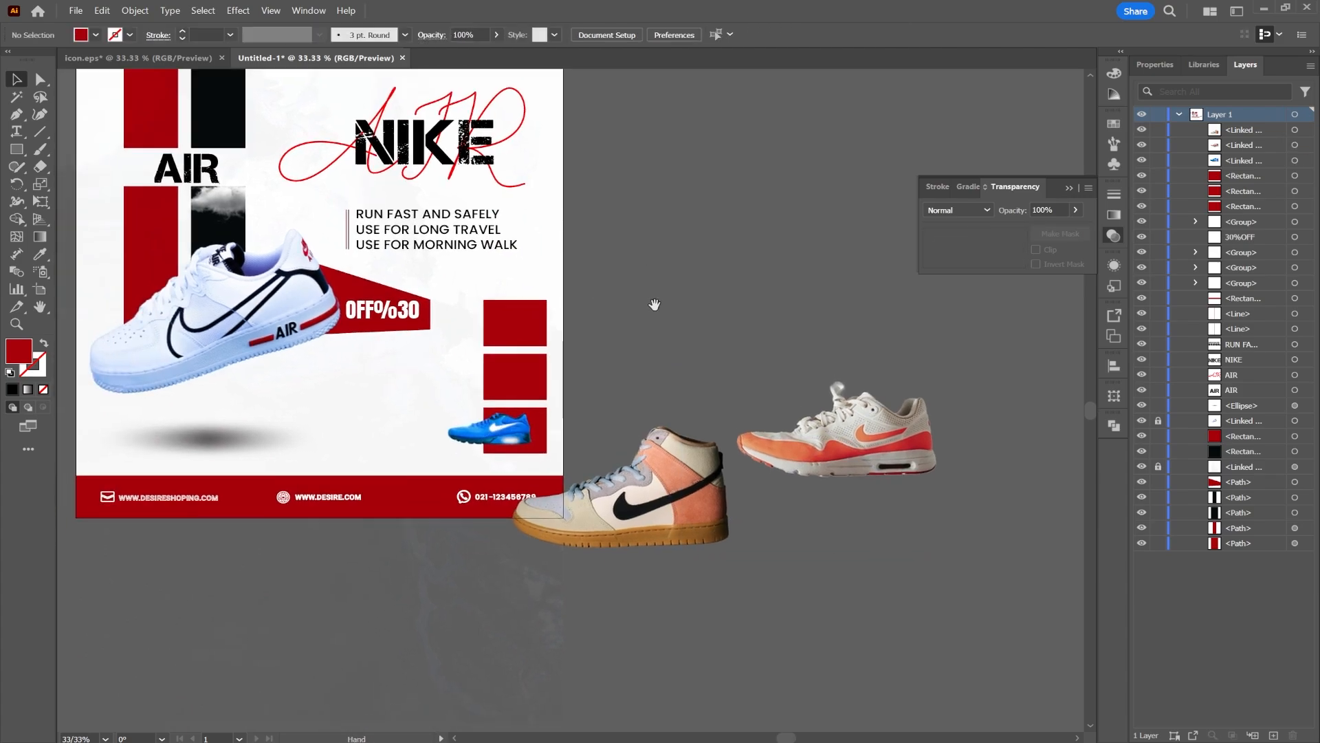
{"action": "scroll", "coordinate": [544, 443], "scroll_direction": "up", "scroll_amount": 1}
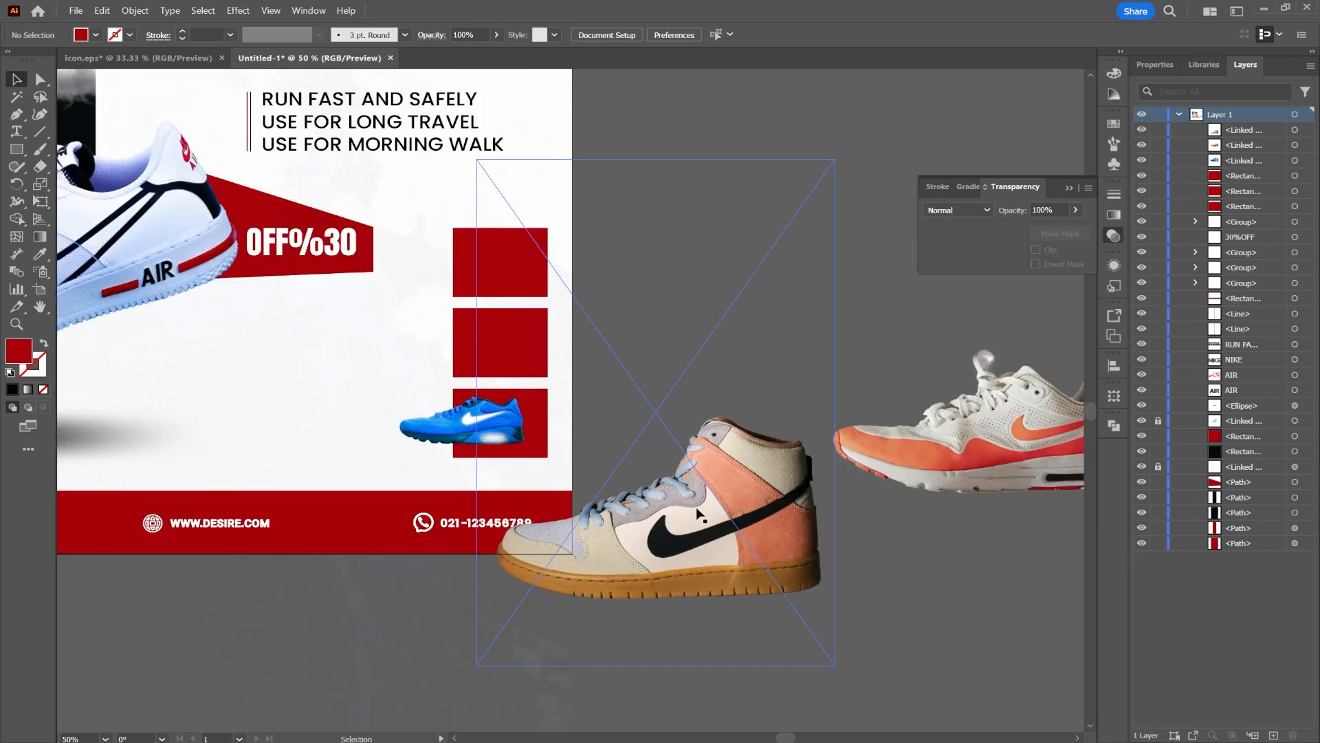
{"action": "left_click", "coordinate": [453, 441]}
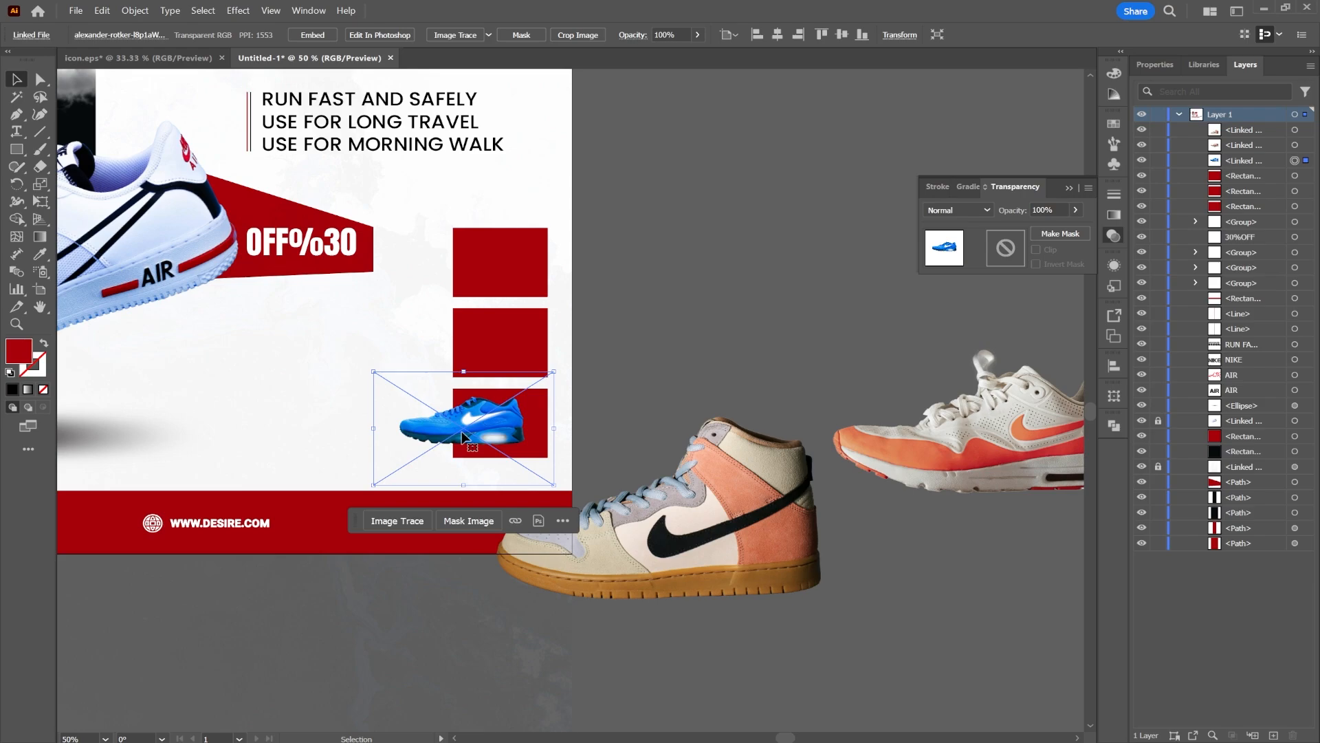
{"action": "left_click", "coordinate": [464, 436]}
{"action": "left_click_drag", "start_coordinate": [460, 471], "coordinate": [528, 274]}
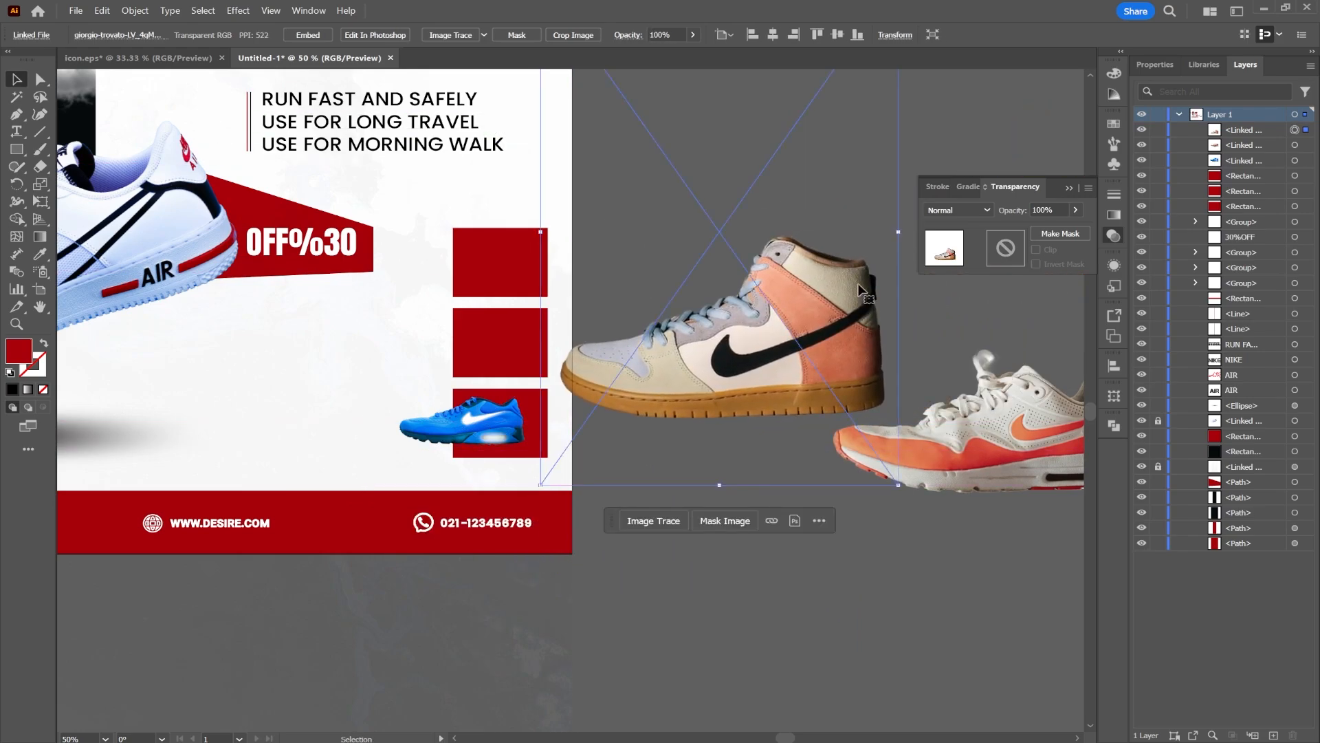
{"action": "left_click_drag", "start_coordinate": [900, 234], "coordinate": [509, 285]}
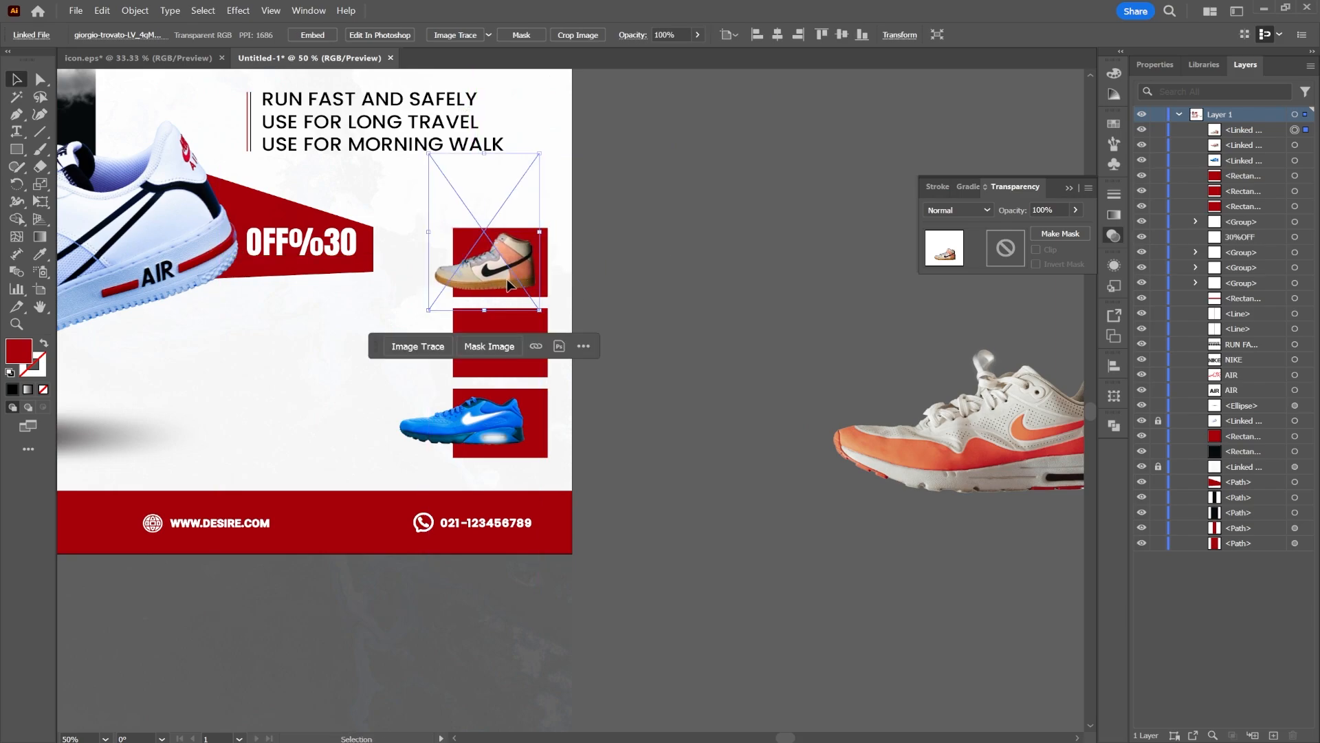
Apply a Drop Shadow effect to the high-top sneaker
{"action": "left_click", "coordinate": [237, 11]}
{"action": "mouse_move", "coordinate": [330, 198]}
{"action": "left_click", "coordinate": [480, 205]}
{"action": "left_click", "coordinate": [962, 432]}
Scale the orange sneaker onto the middle red square and add a drop shadow: Multiply, 75% opacity, 7 px offsets, 5 px blur
{"action": "left_click_drag", "start_coordinate": [966, 416], "coordinate": [734, 399]}
{"action": "left_click_drag", "start_coordinate": [982, 417], "coordinate": [517, 337]}
{"action": "left_click", "coordinate": [238, 11]}
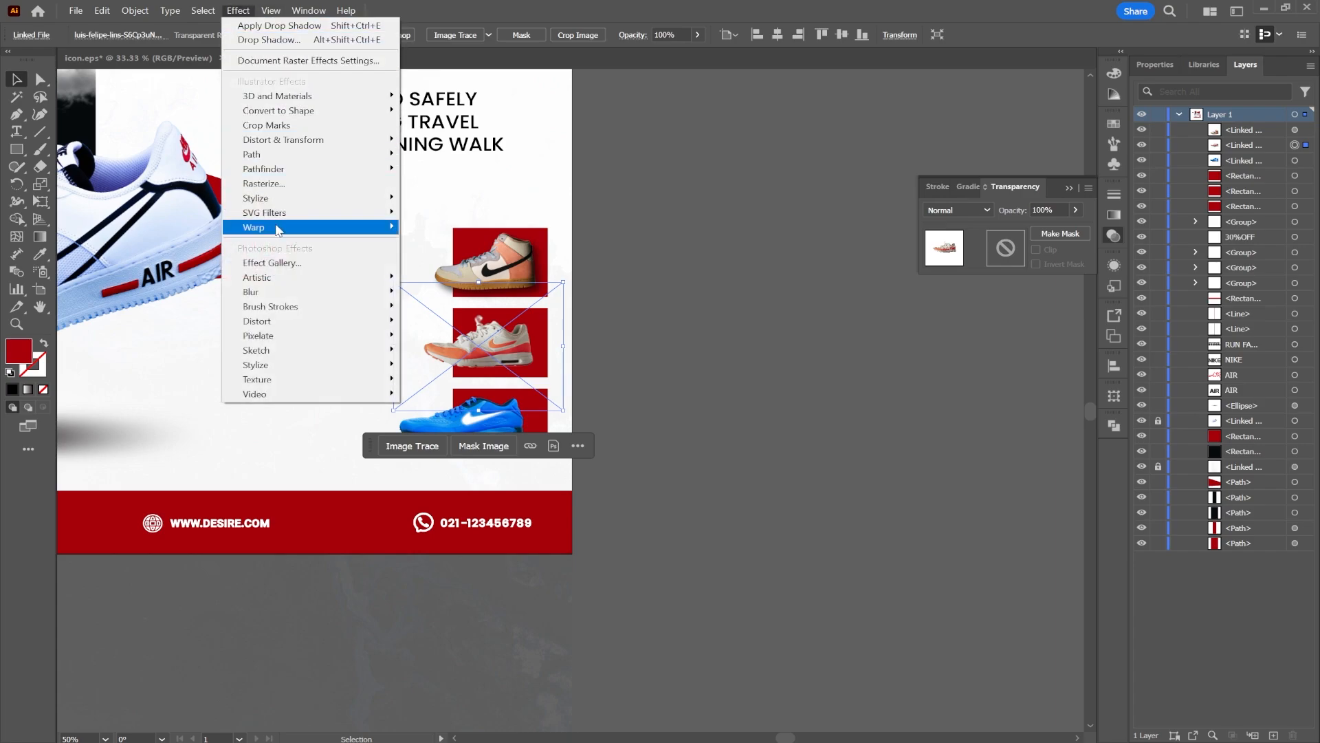
{"action": "mouse_move", "coordinate": [303, 200]}
{"action": "left_click", "coordinate": [430, 199]}
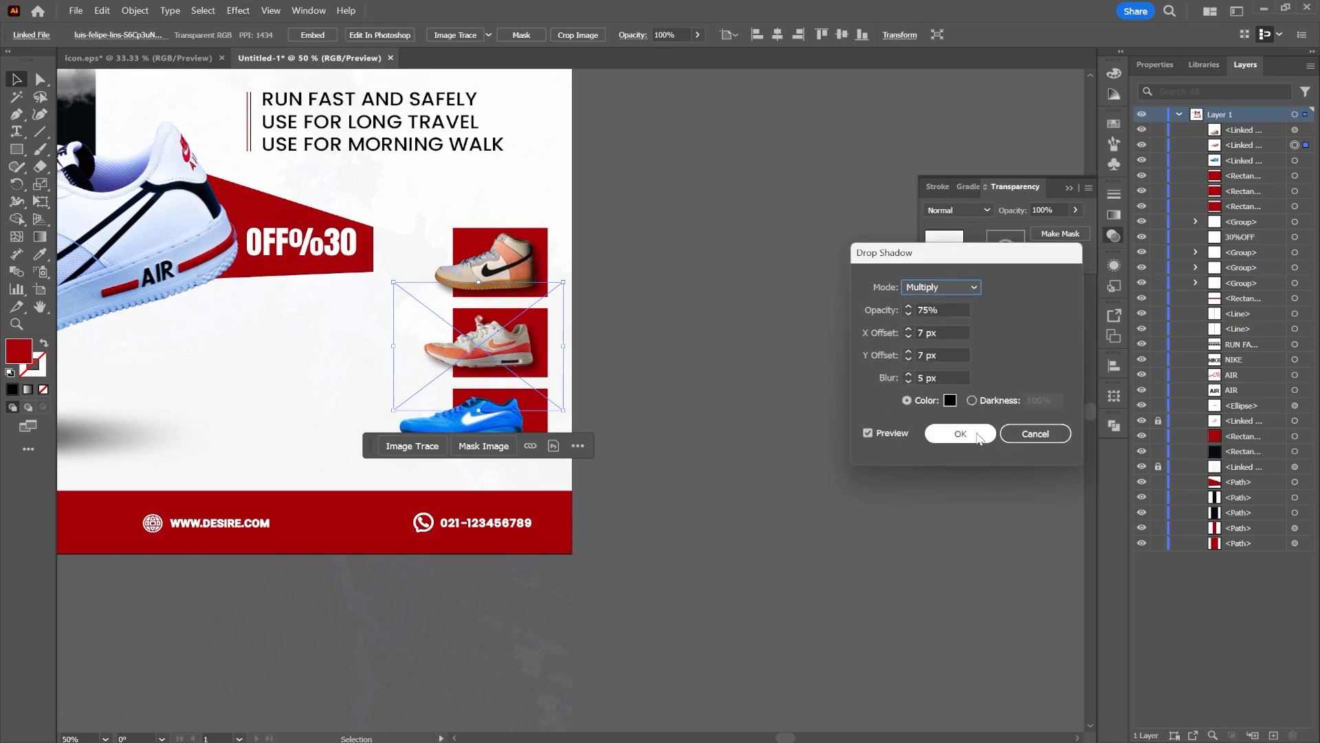
{"action": "left_click", "coordinate": [960, 434]}
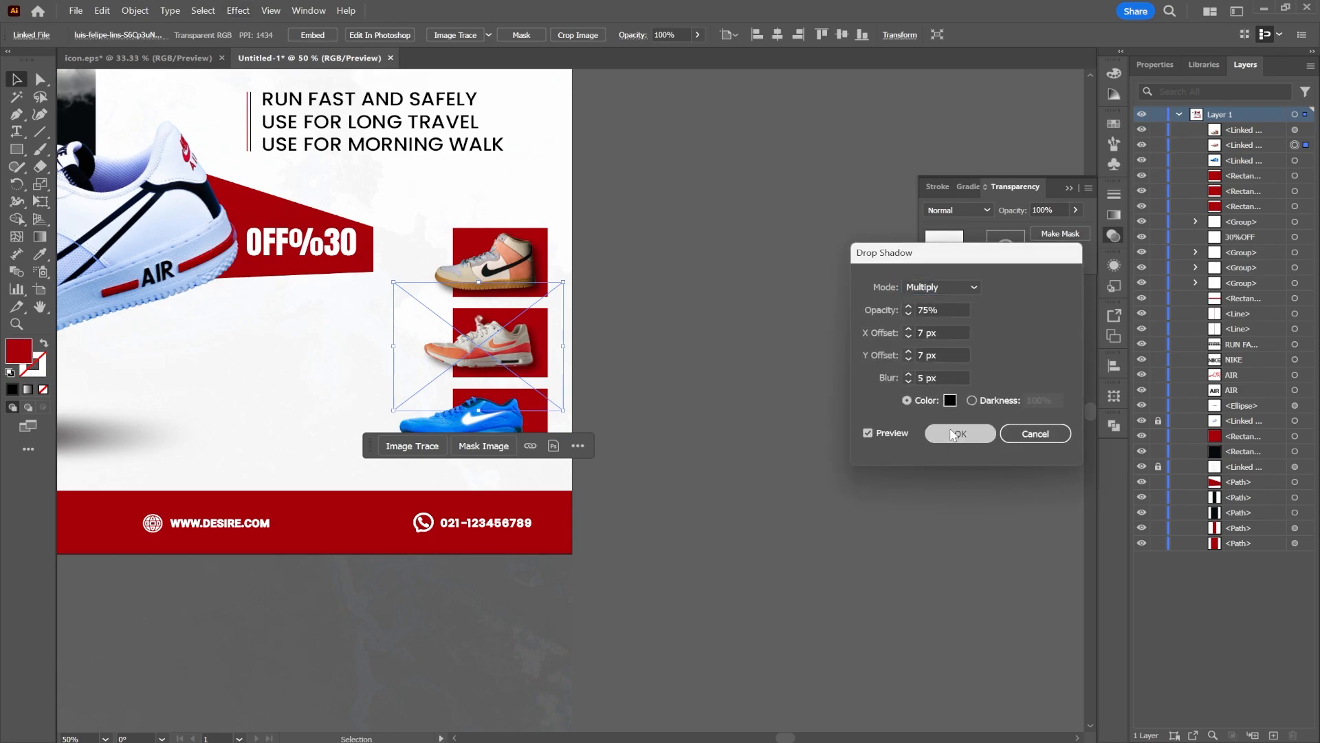
{"action": "scroll", "coordinate": [522, 345], "scroll_direction": "up", "scroll_amount": 2}
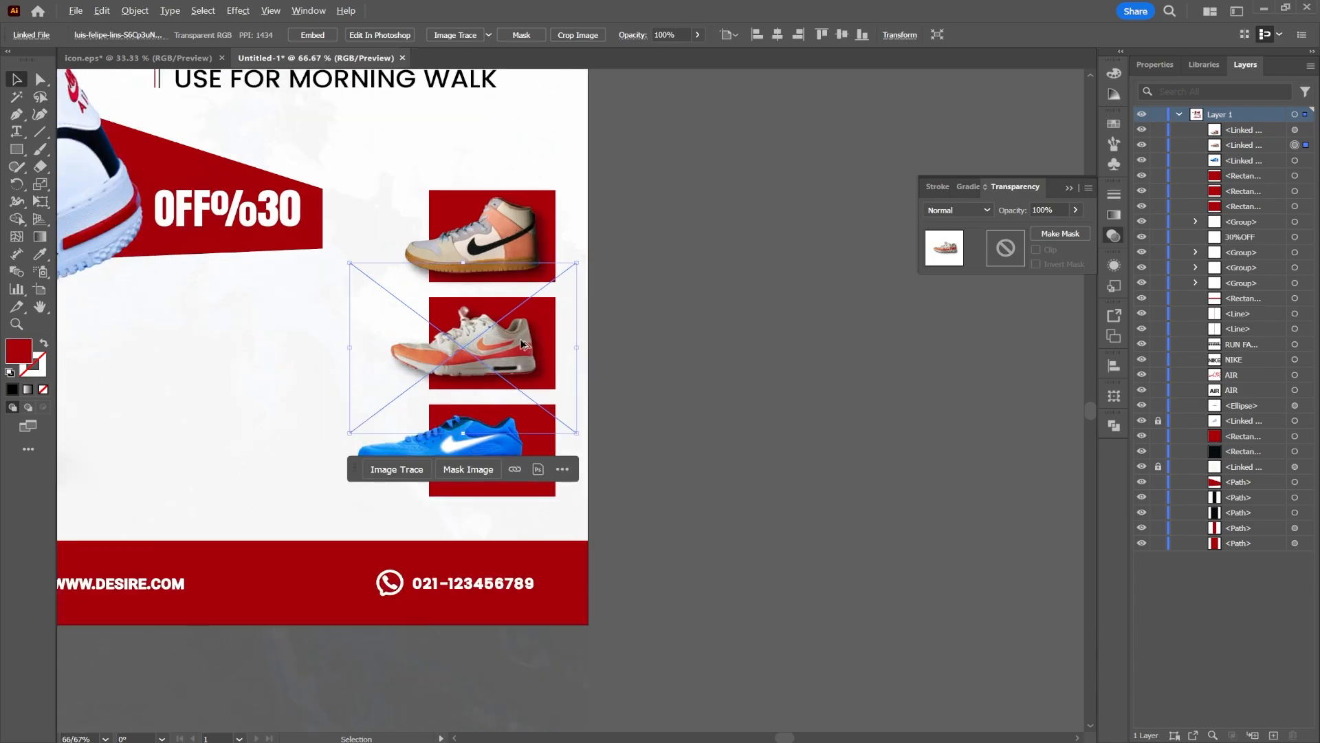
{"action": "left_click_drag", "start_coordinate": [515, 350], "coordinate": [516, 344]}
{"action": "left_click", "coordinate": [745, 424]}
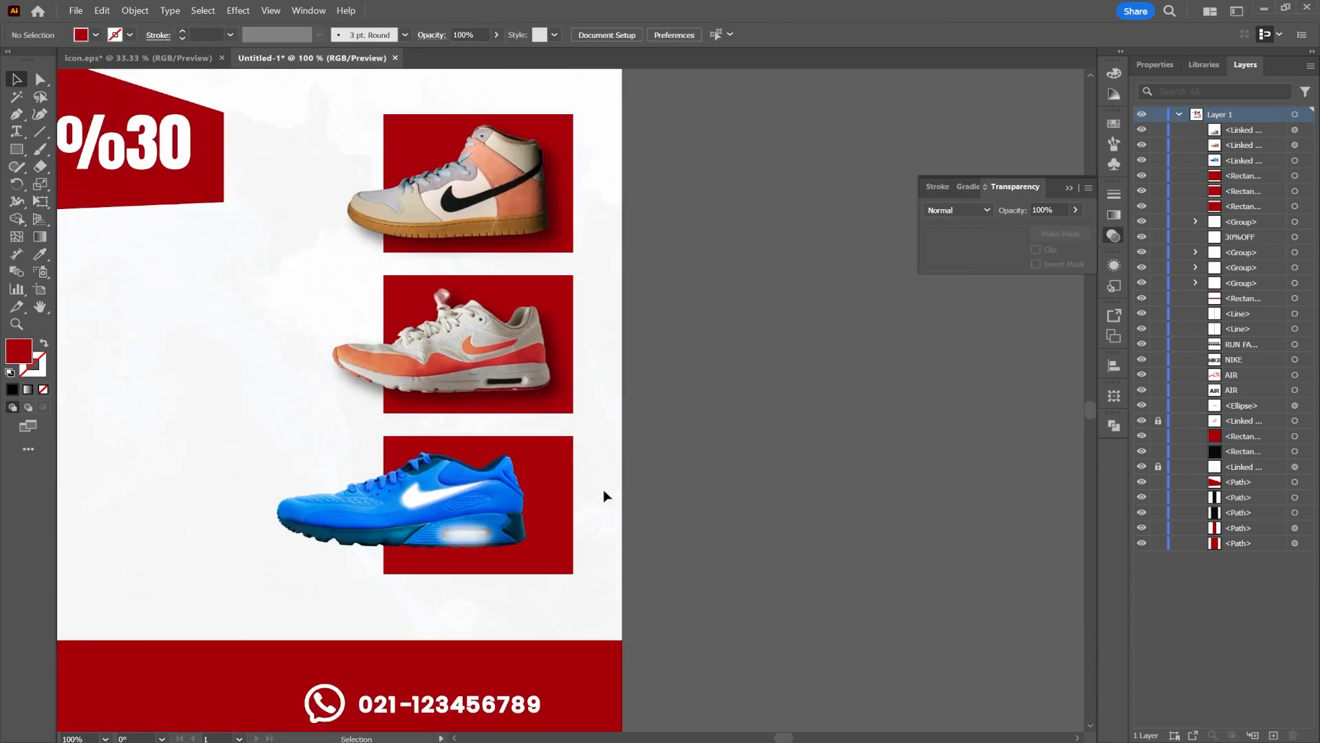
Delete the blue sneaker and move the orange sneaker down onto the bottom red square
{"action": "left_click", "coordinate": [453, 514]}
{"action": "key", "text": "Delete"}
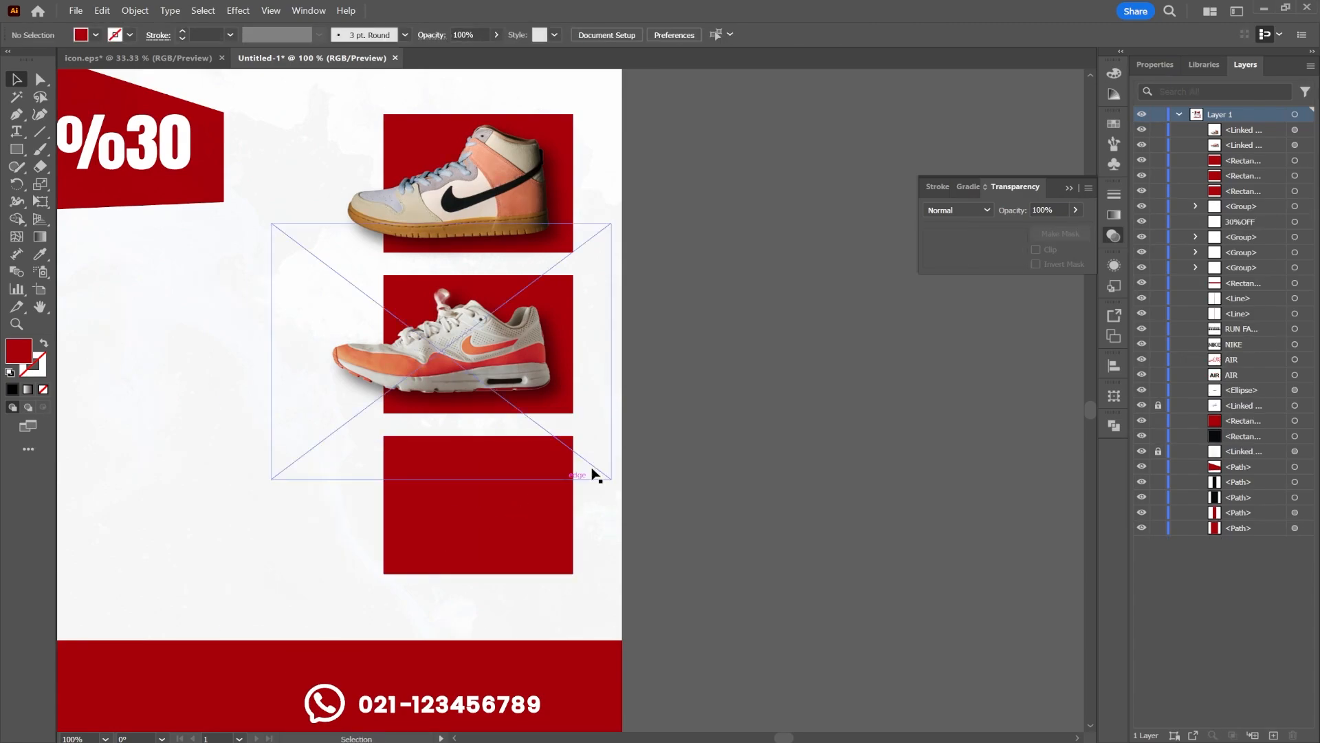
{"action": "left_click", "coordinate": [559, 381]}
{"action": "left_click_drag", "start_coordinate": [488, 423], "coordinate": [487, 513]}
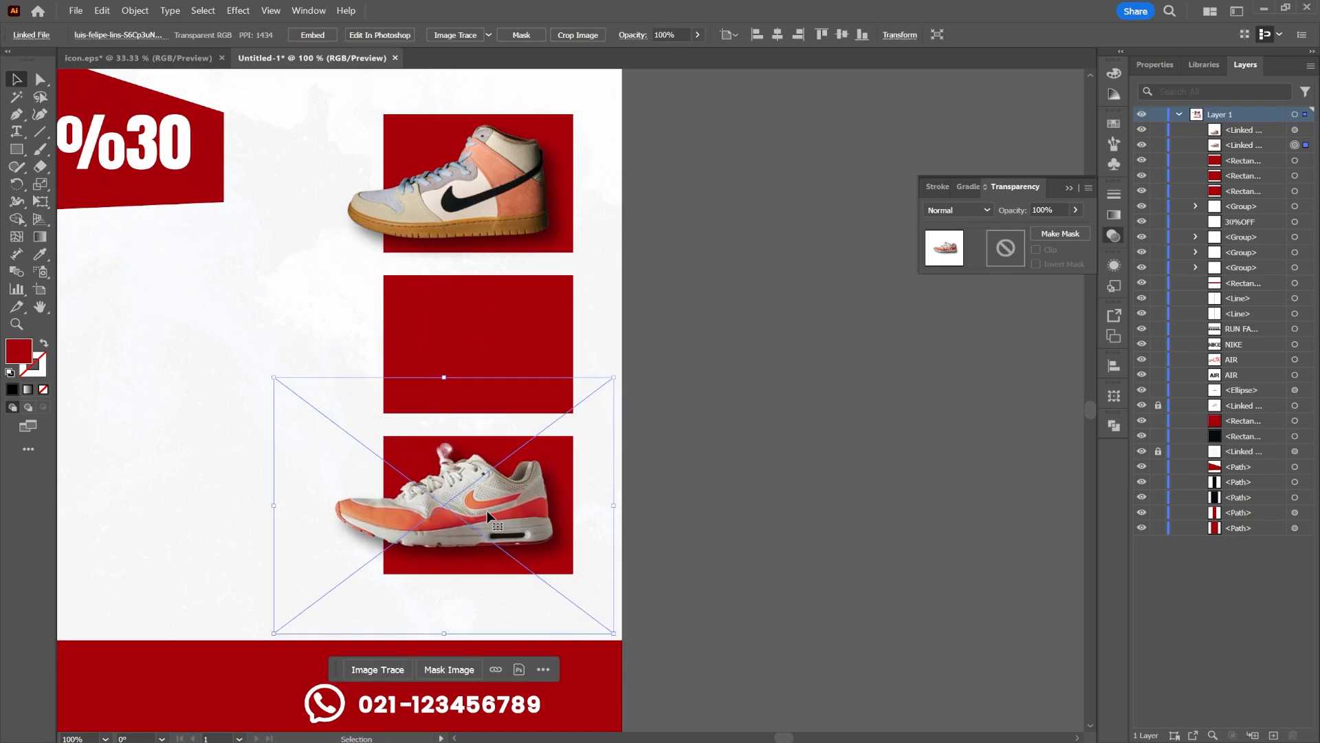
{"action": "left_click", "coordinate": [715, 380]}
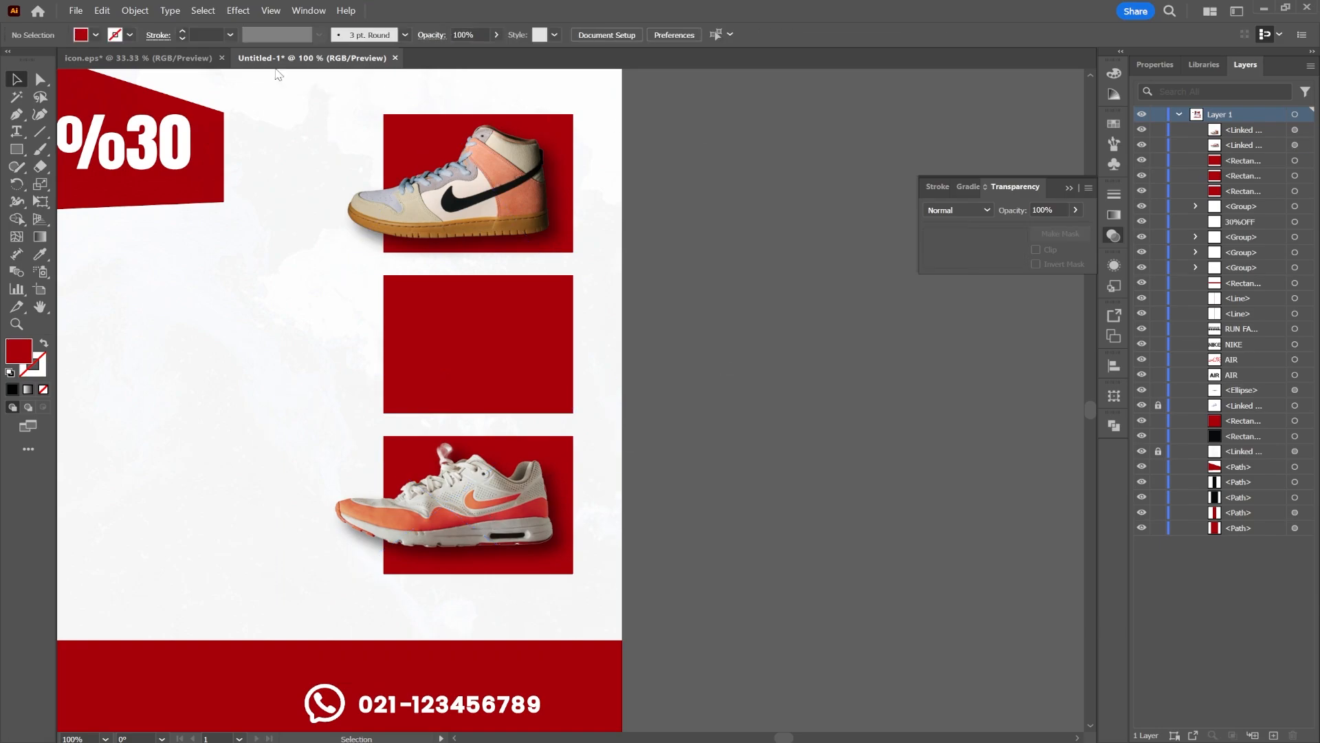
Copy the black sneaker from icon.eps and paste it into the poster
{"action": "left_click", "coordinate": [163, 59]}
{"action": "scroll", "coordinate": [677, 260], "scroll_direction": "right", "scroll_amount": 5}
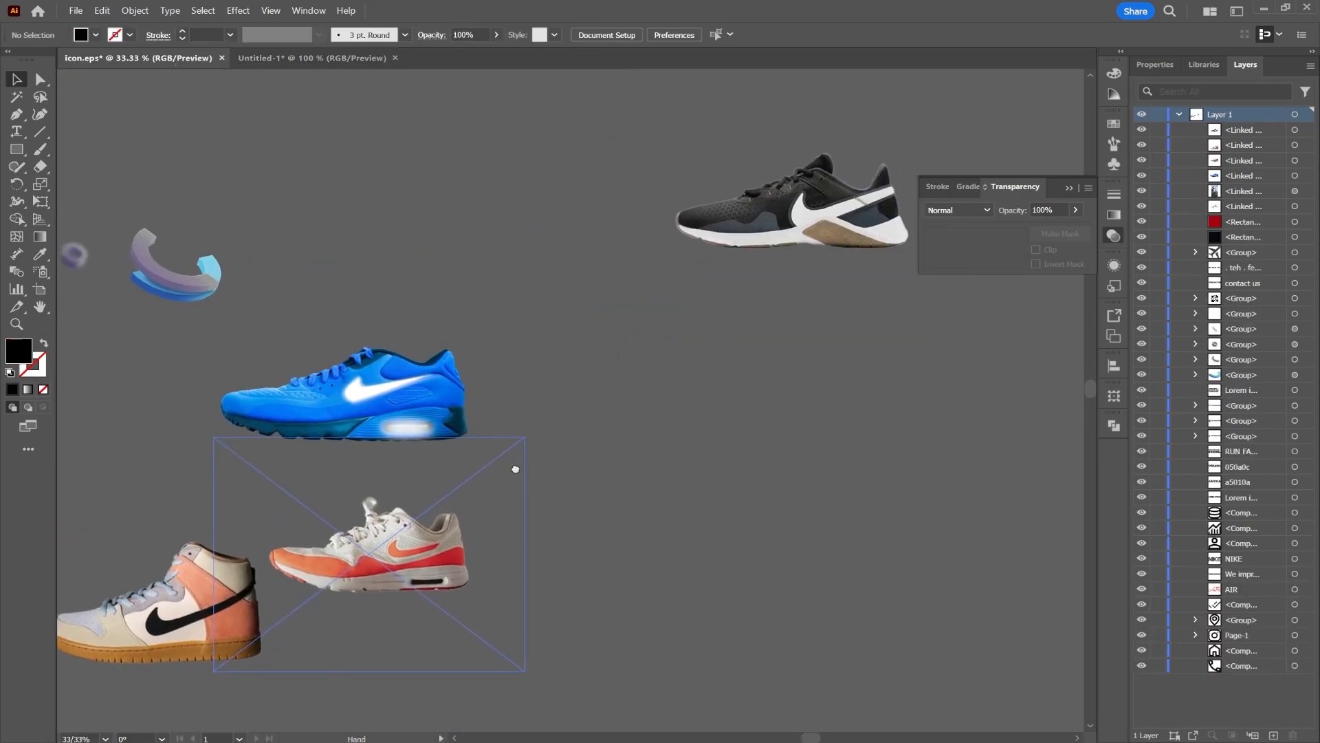
{"action": "left_click", "coordinate": [701, 242]}
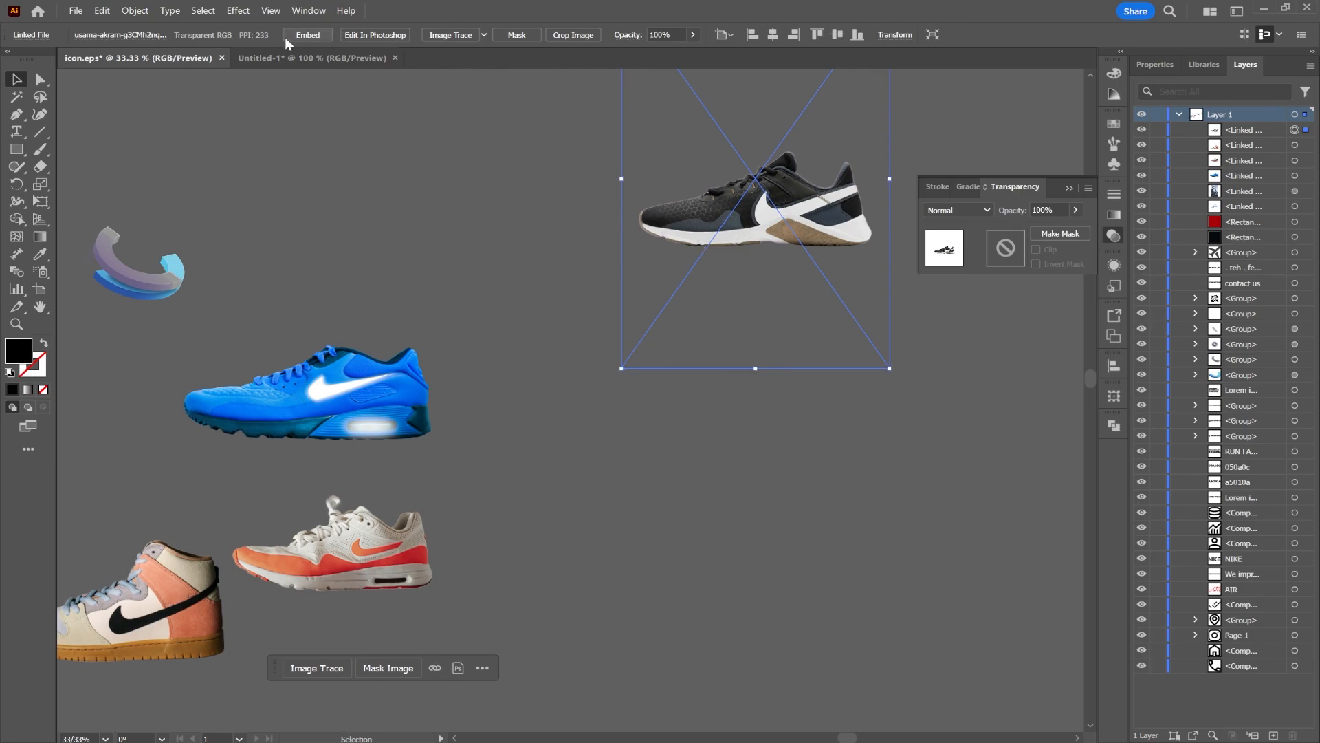
{"action": "left_click", "coordinate": [311, 58]}
{"action": "key", "text": "ctrl+v"}
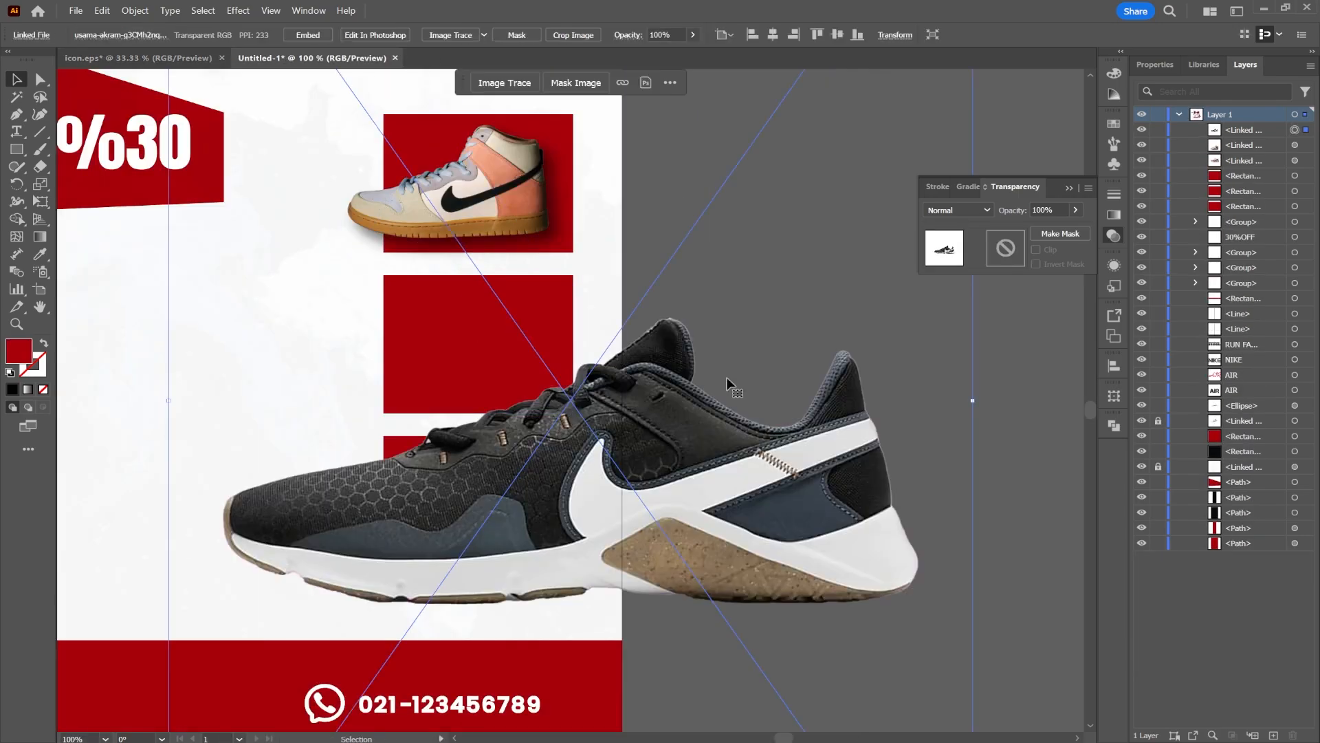
Scale the black sneaker onto the middle red square and apply a drop shadow to it
{"action": "left_click_drag", "start_coordinate": [974, 401], "coordinate": [455, 422]}
{"action": "left_click_drag", "start_coordinate": [437, 429], "coordinate": [557, 310]}
{"action": "left_click_drag", "start_coordinate": [490, 348], "coordinate": [497, 350]}
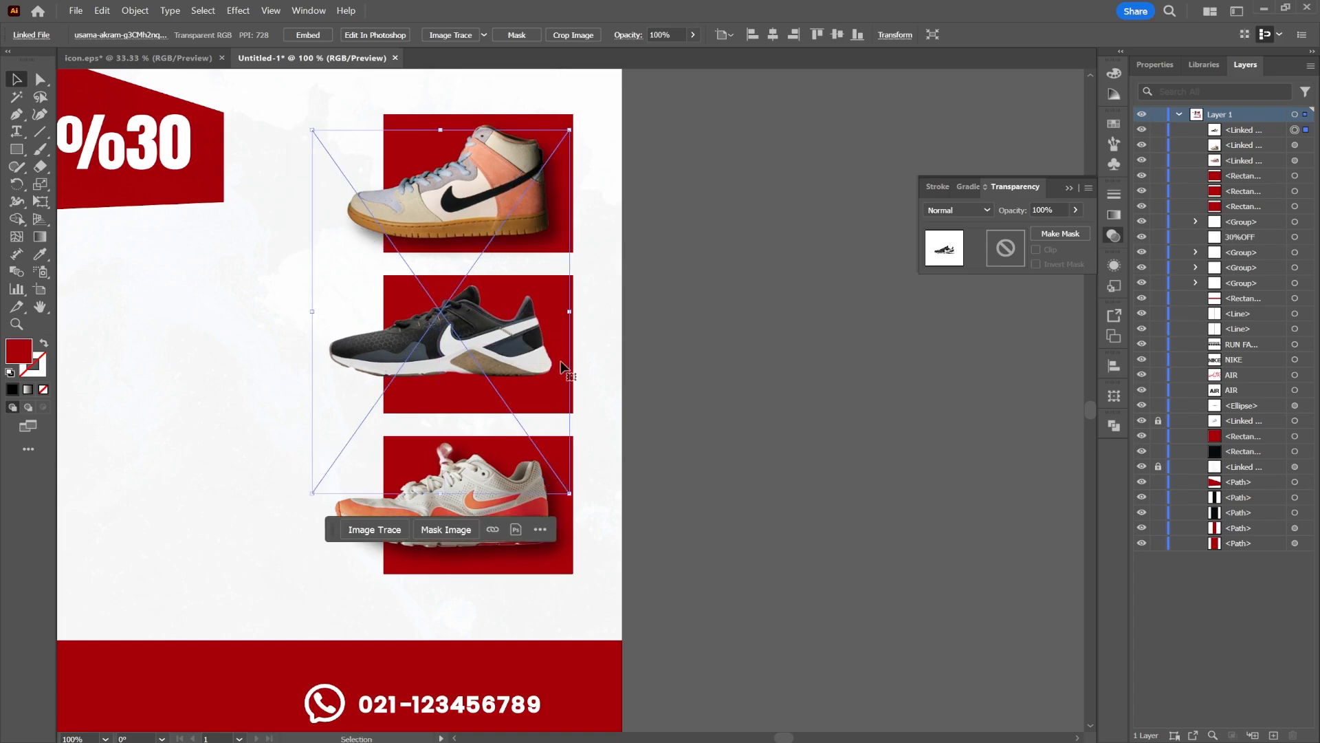
{"action": "left_click", "coordinate": [239, 11]}
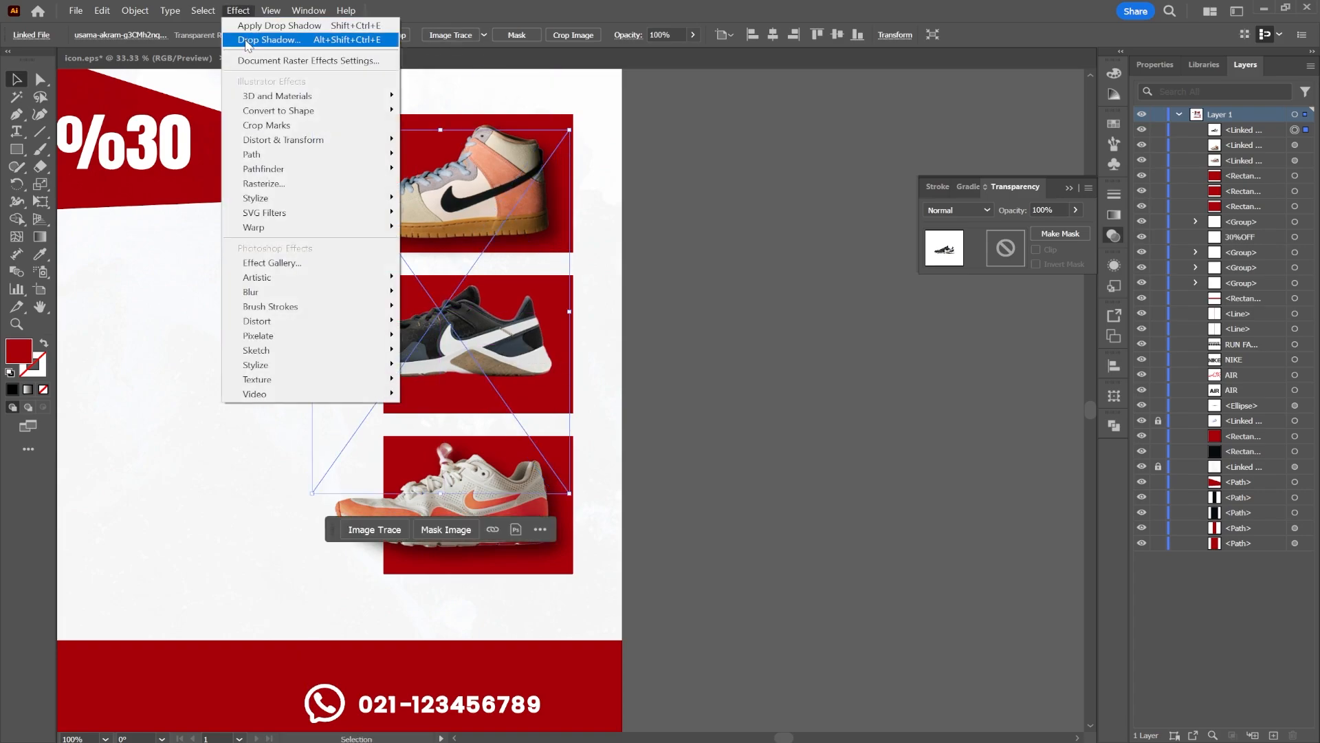
{"action": "left_click", "coordinate": [296, 27]}
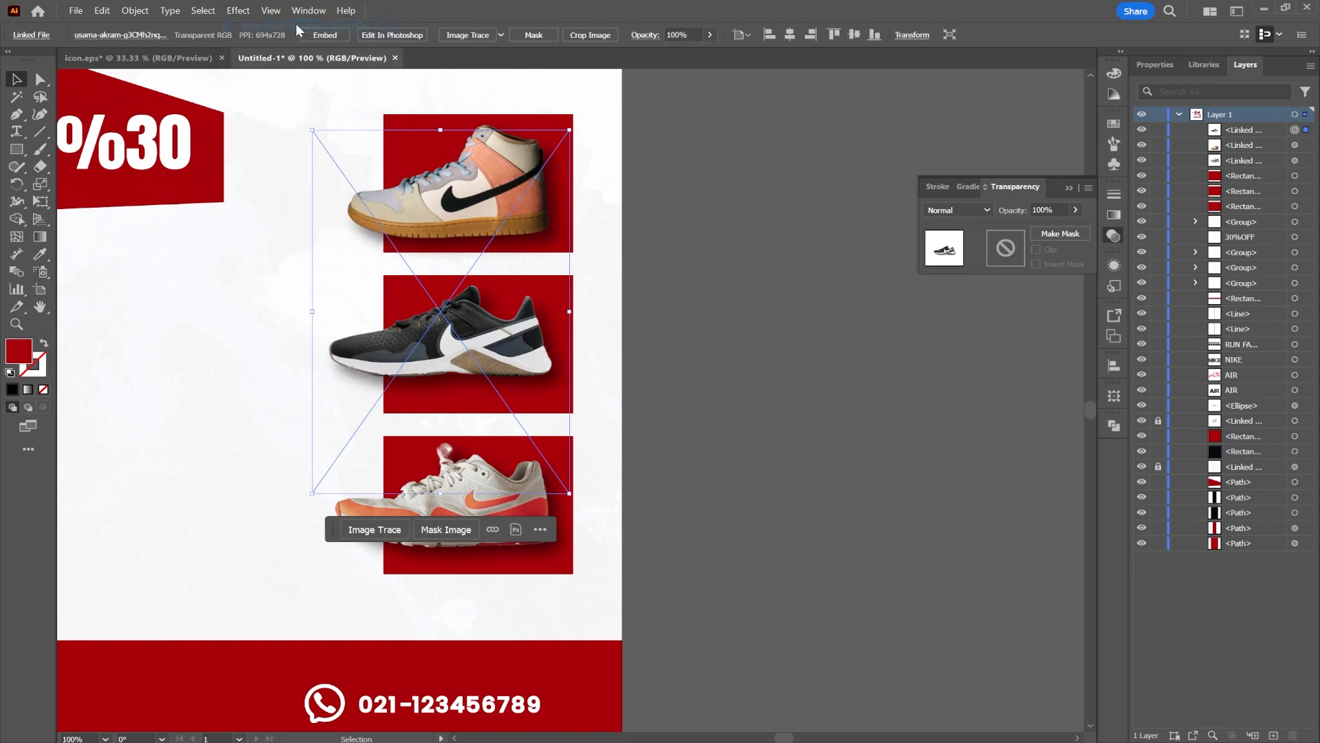
{"action": "left_click", "coordinate": [675, 364]}
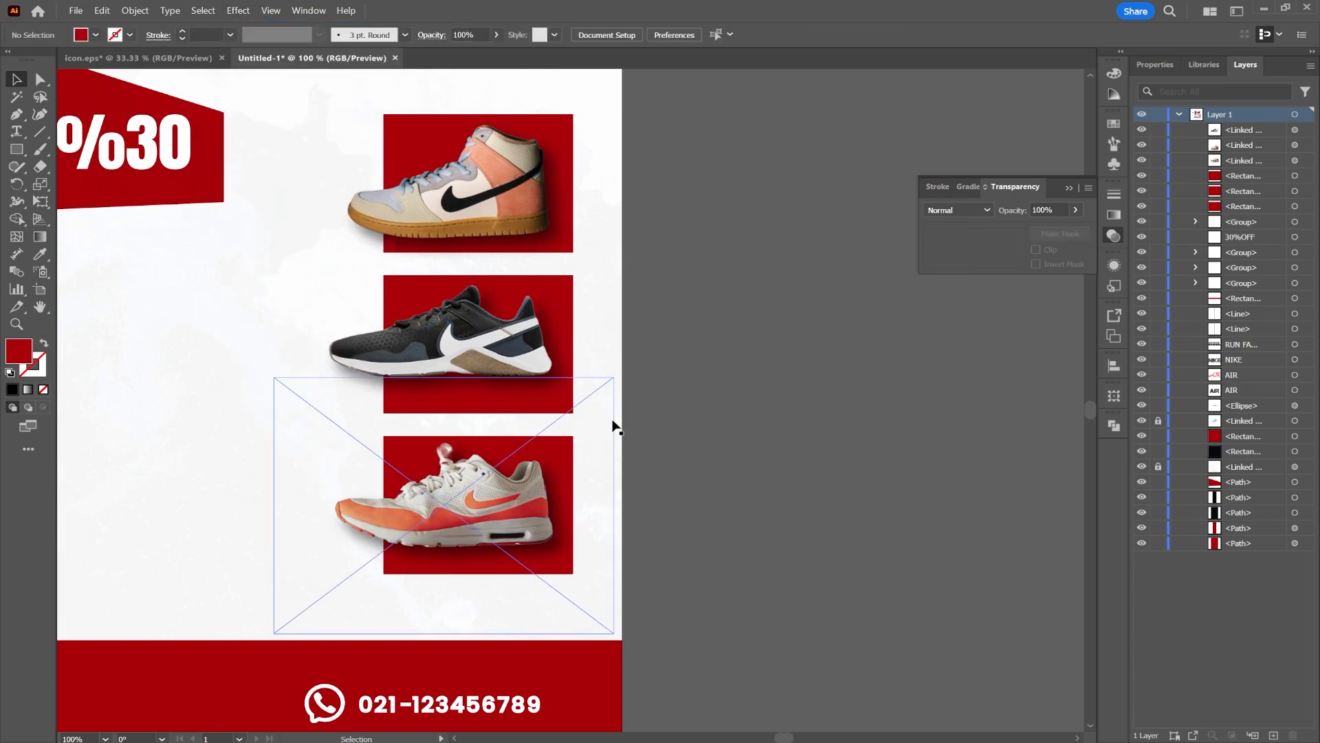
{"action": "left_click_drag", "start_coordinate": [340, 361], "coordinate": [660, 351]}
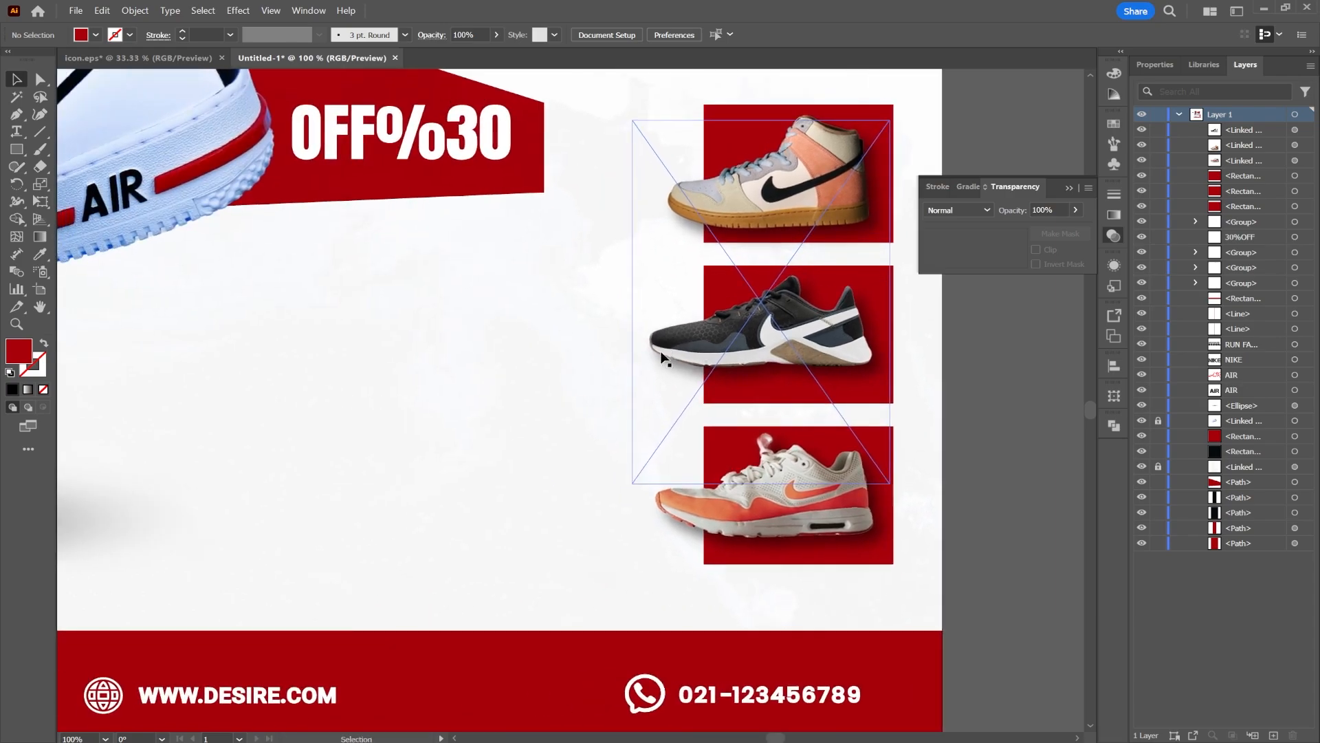
{"action": "scroll", "coordinate": [531, 367], "scroll_direction": "down", "scroll_amount": 1}
{"action": "key", "text": "ctrl+0"}
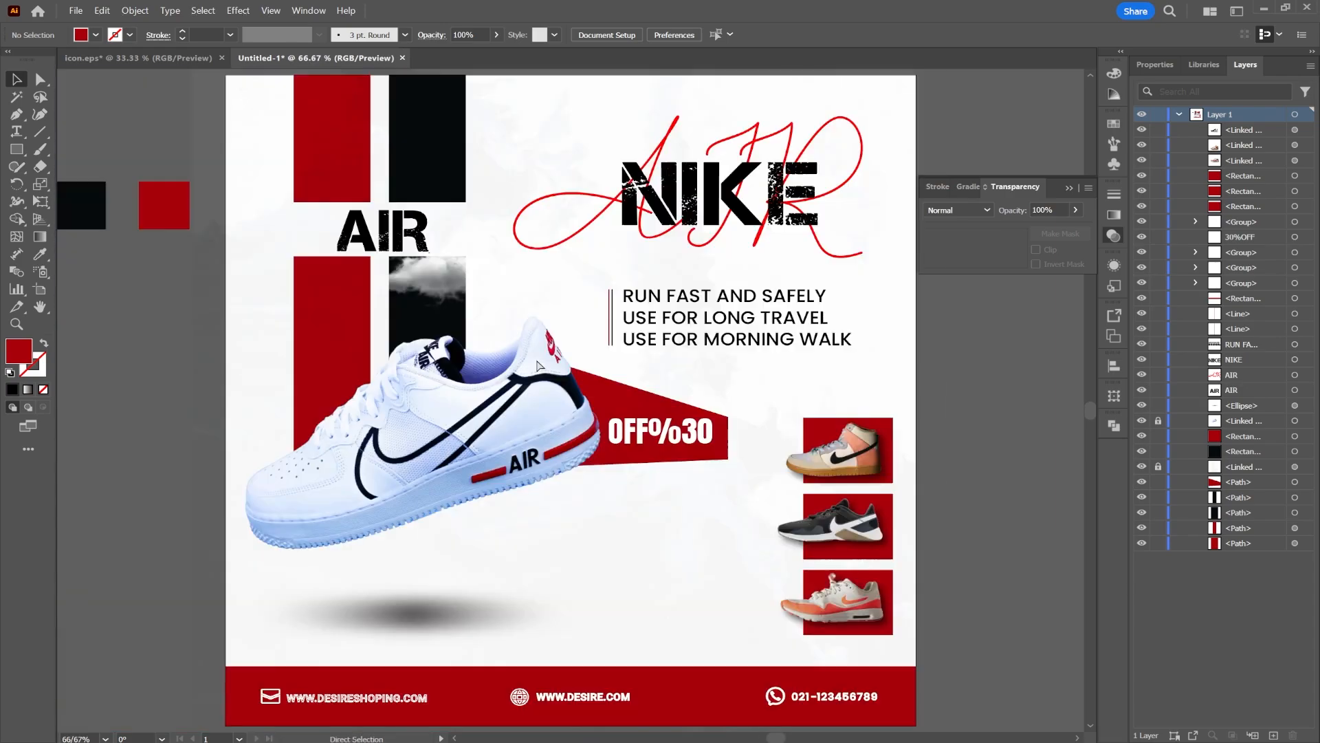
Delete the black and red colour swatch squares lying outside the artboard
{"action": "left_click", "coordinate": [1067, 189]}
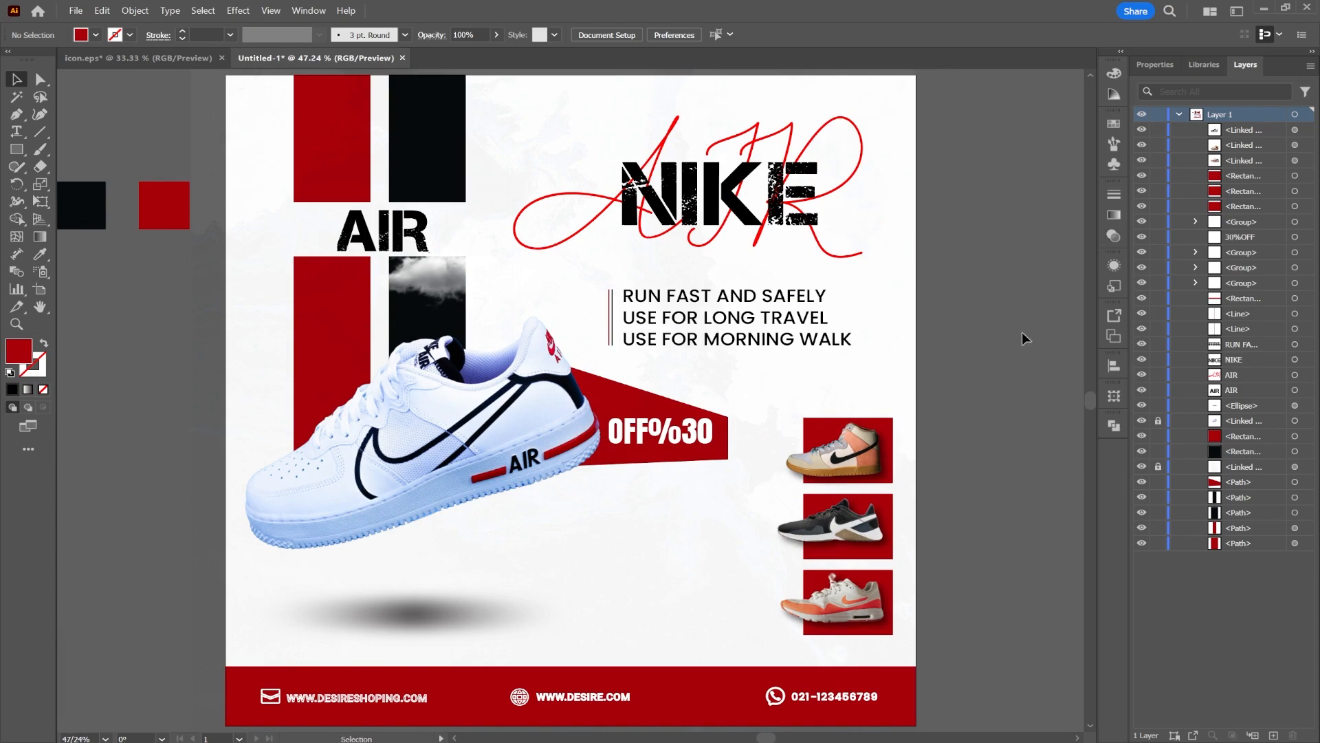
{"action": "scroll", "coordinate": [971, 330], "scroll_direction": "down", "scroll_amount": 1}
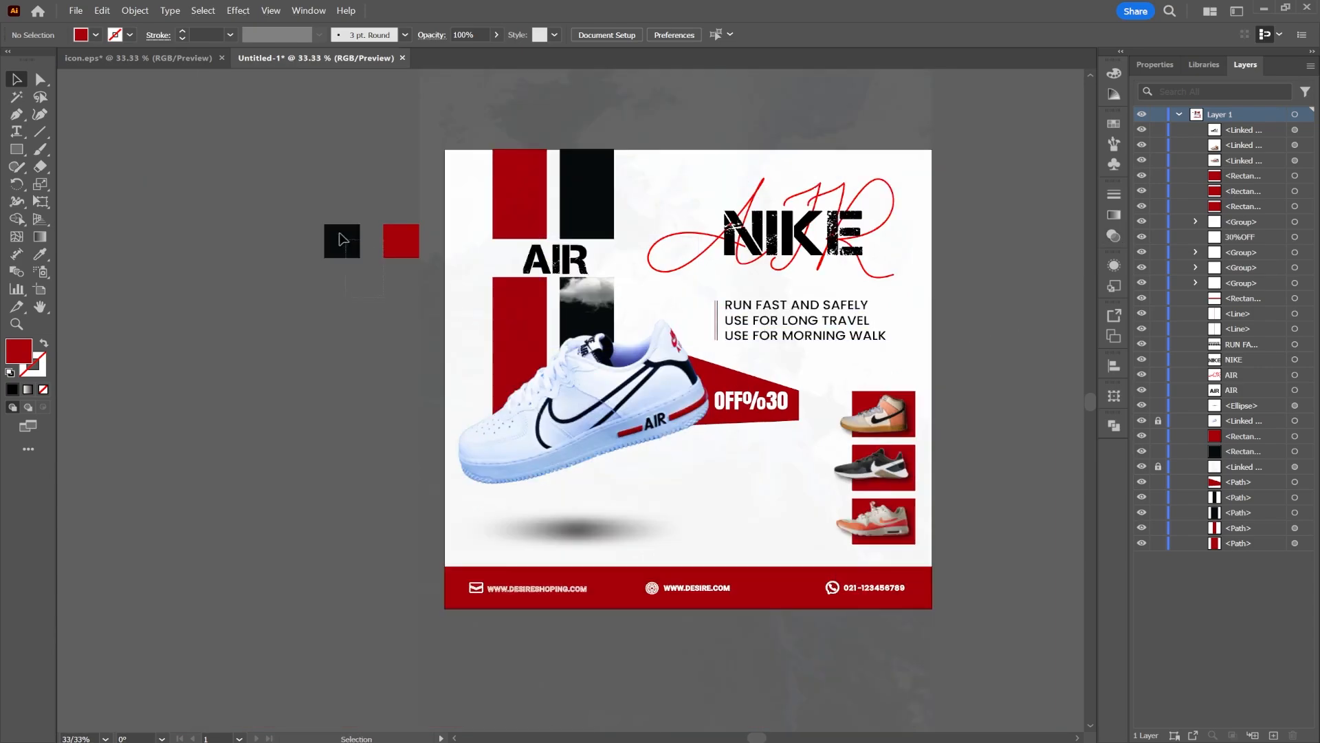
{"action": "left_click_drag", "start_coordinate": [339, 233], "coordinate": [302, 209]}
{"action": "key", "text": "Delete"}
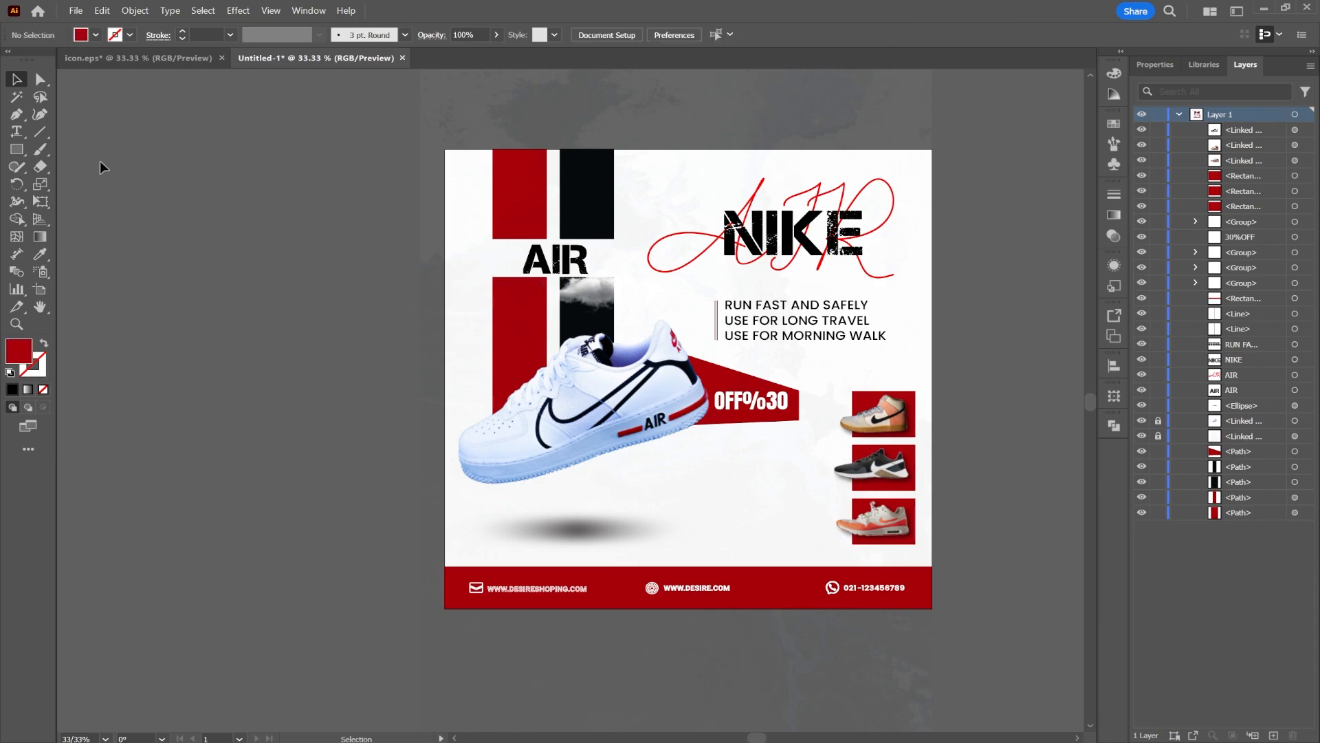
Unlock the locked layers so every object on the poster can be selected
{"action": "left_click", "coordinate": [16, 148]}
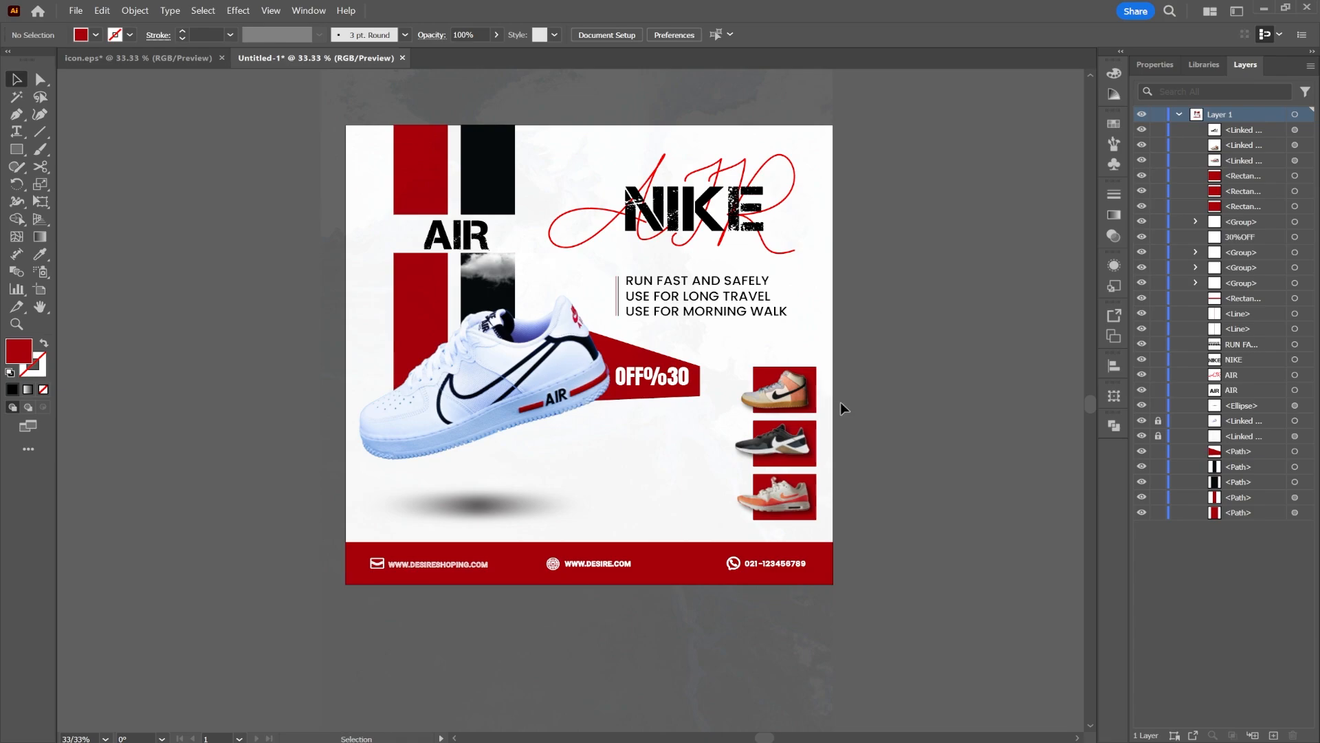
{"action": "scroll", "coordinate": [841, 402], "scroll_direction": "right", "scroll_amount": 5}
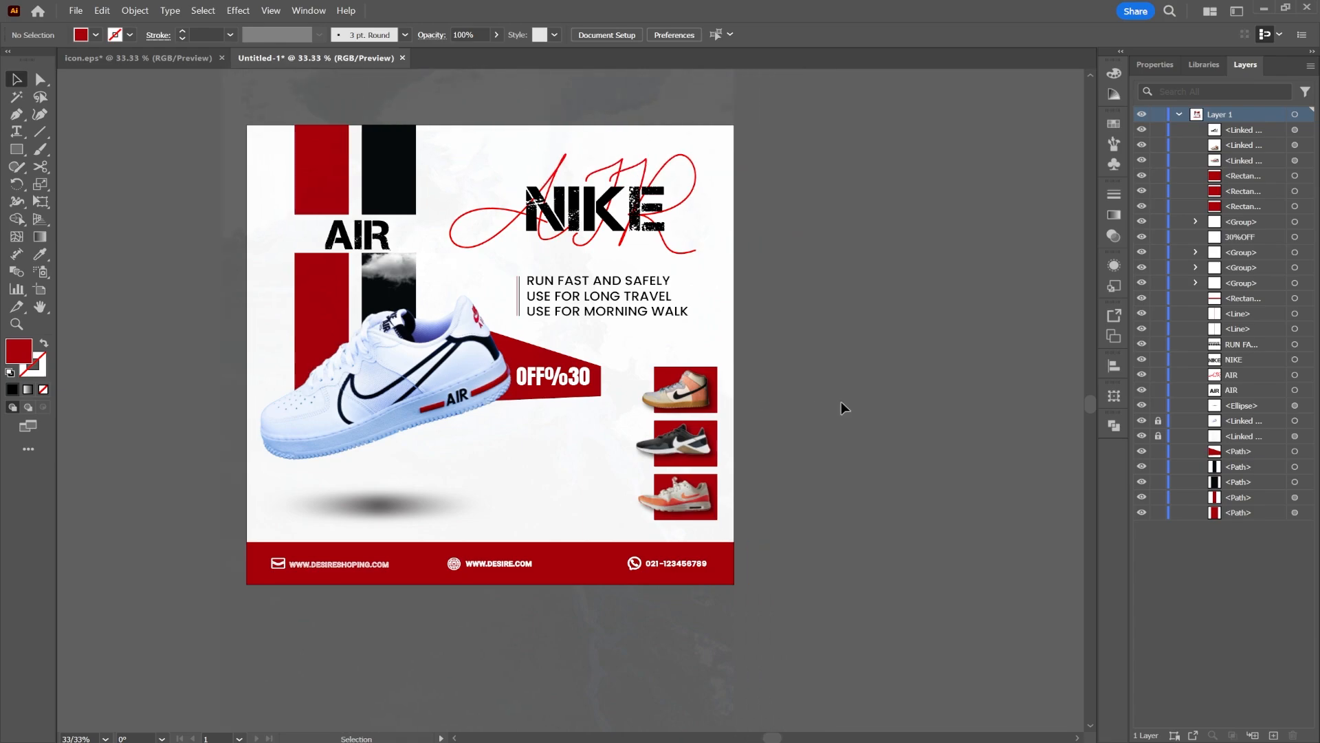
{"action": "scroll", "coordinate": [840, 402], "scroll_direction": "right", "scroll_amount": 6}
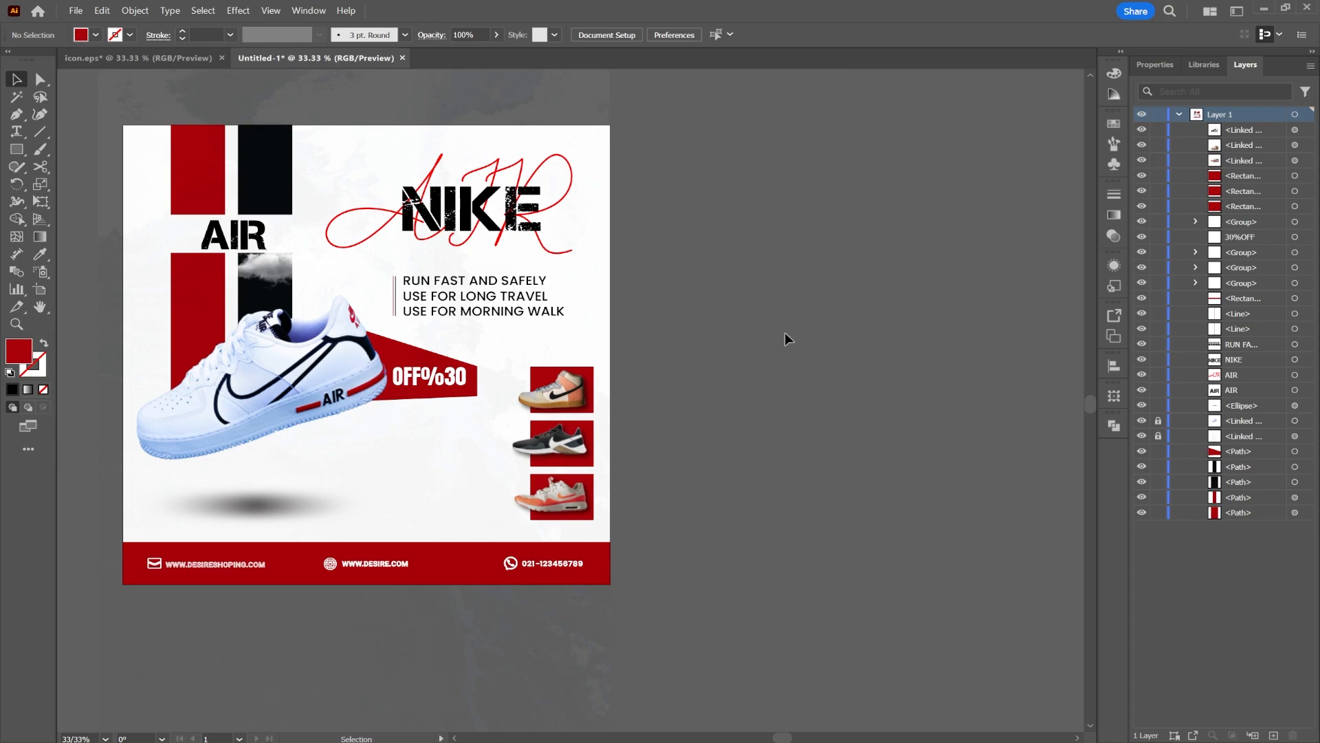
{"action": "left_click", "coordinate": [1158, 435]}
Draw a 1080 × 1080 px rectangle over the artboard and use it as a clipping mask over all artwork
{"action": "left_click", "coordinate": [17, 149]}
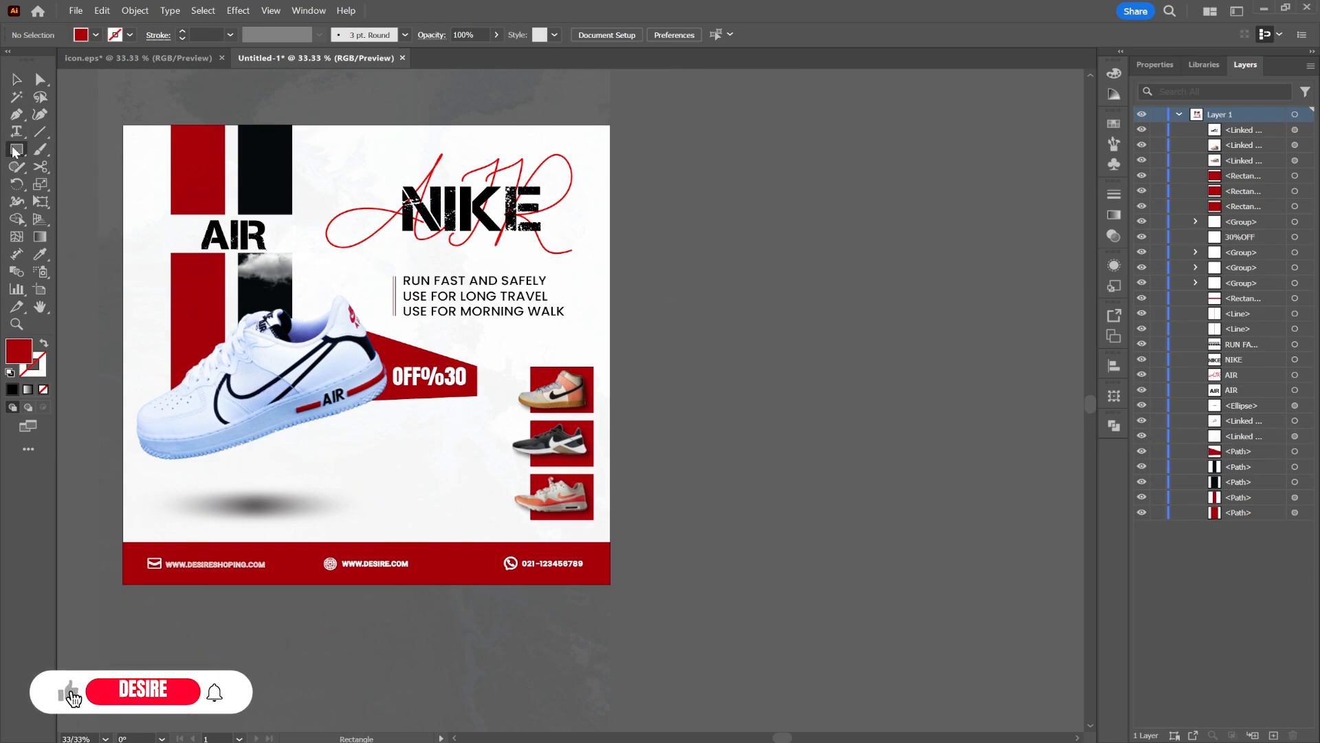
{"action": "mouse_move", "coordinate": [120, 124]}
{"action": "left_mouse_down"}
{"action": "mouse_move", "coordinate": [194, 237]}
{"action": "mouse_move", "coordinate": [610, 584]}
{"action": "left_mouse_up"}
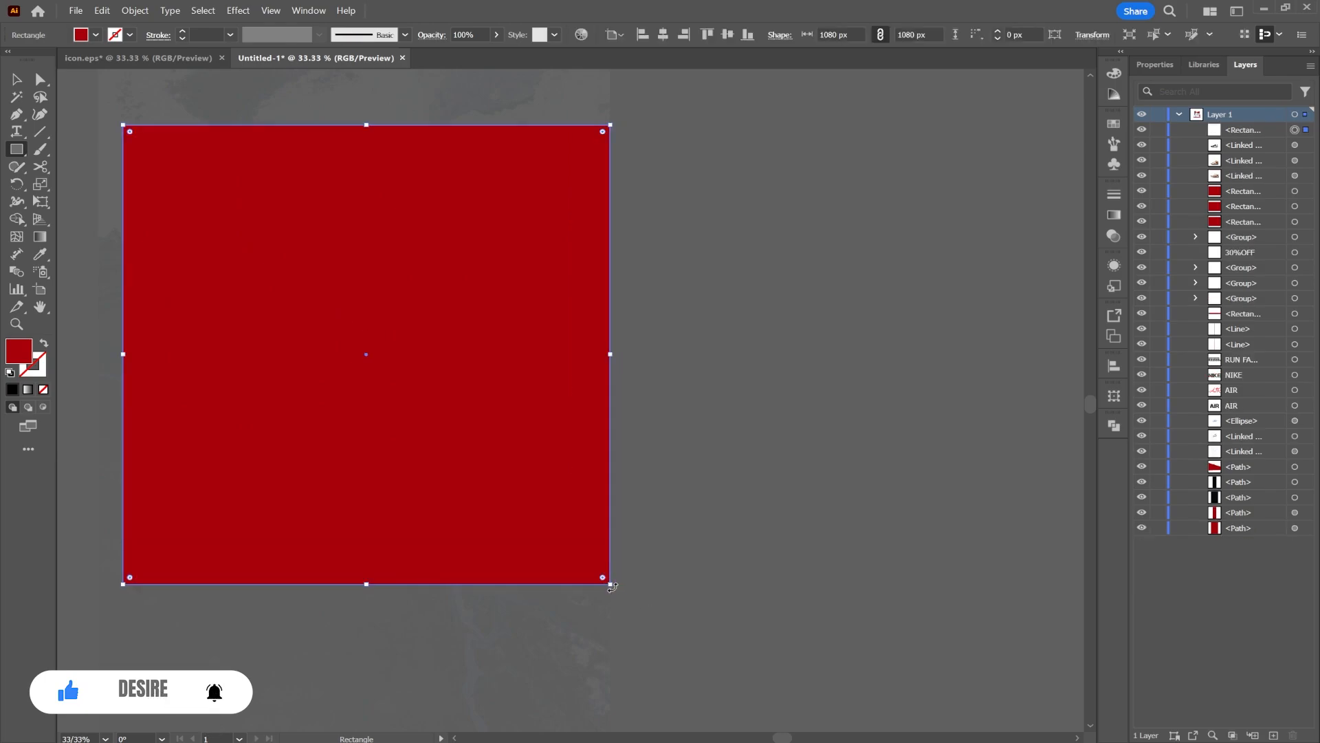
{"action": "key", "text": "ctrl+a"}
{"action": "right_click", "coordinate": [516, 184]}
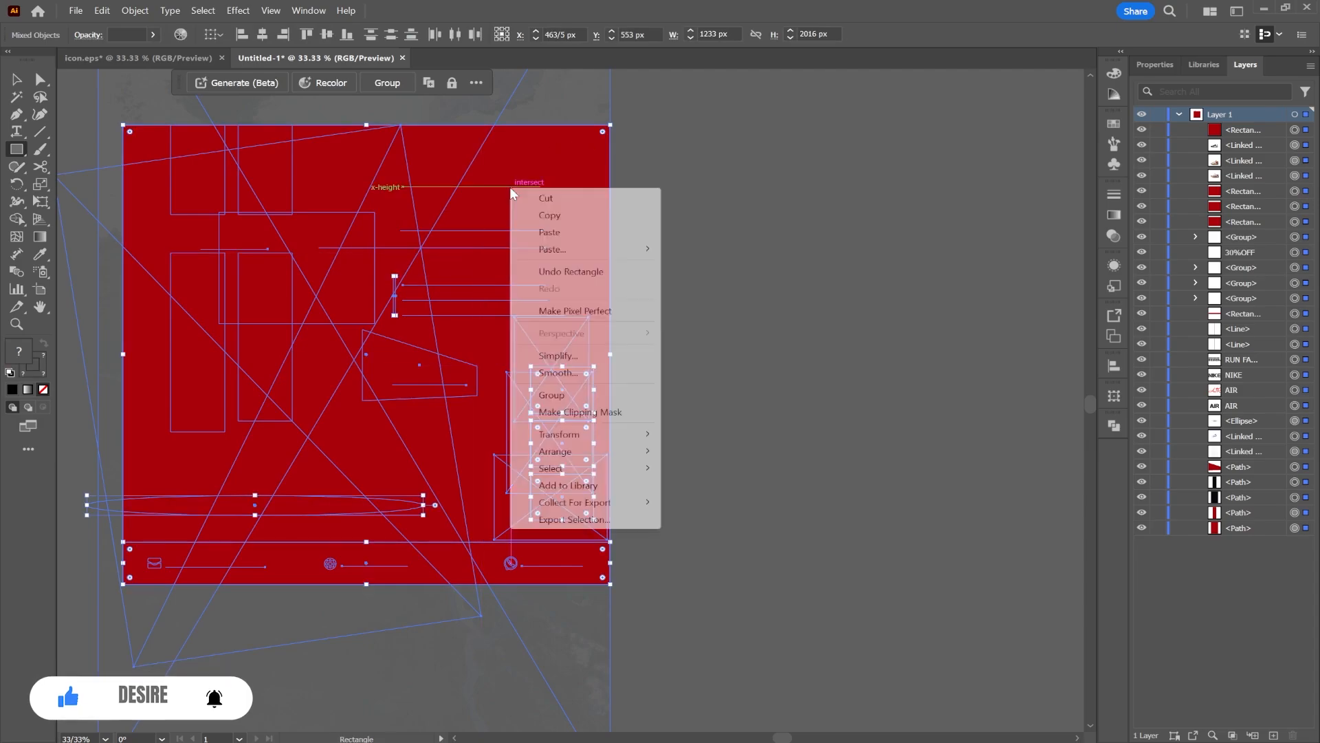
{"action": "left_click", "coordinate": [564, 412]}
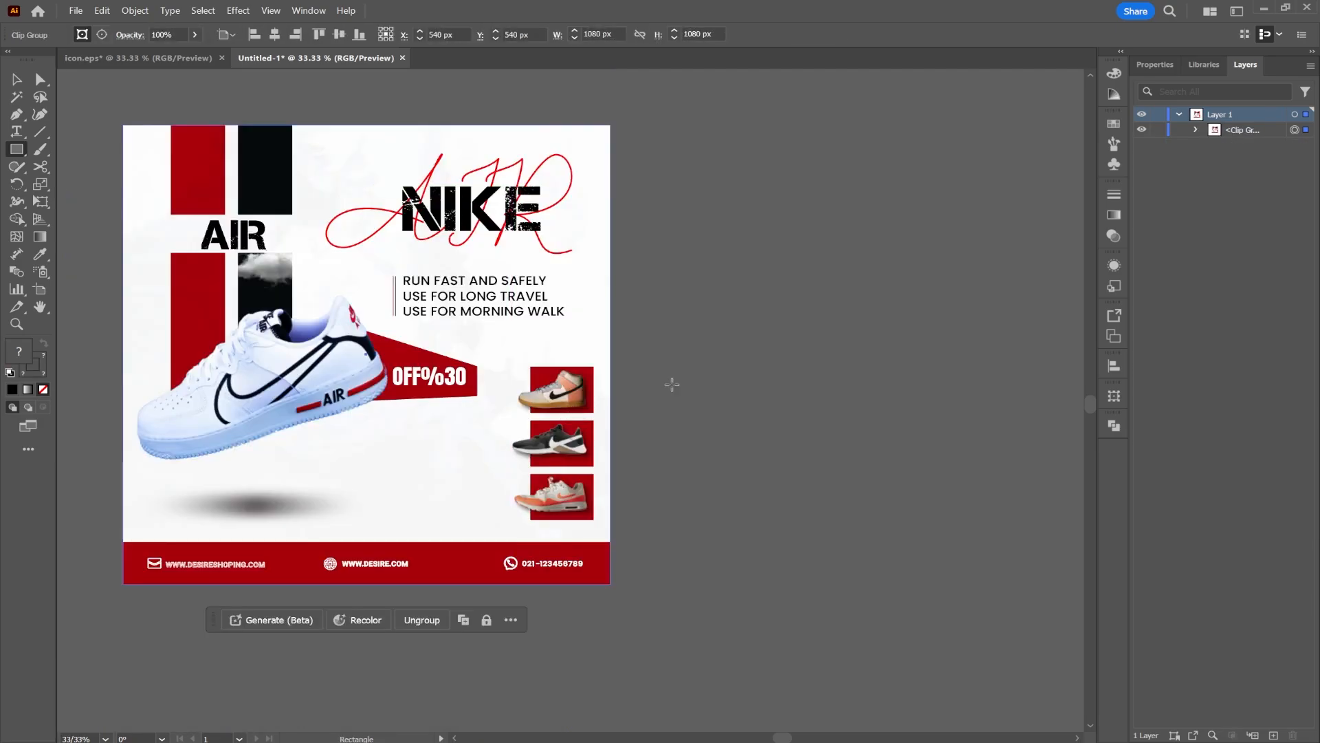
{"action": "left_click", "coordinate": [15, 80]}
{"action": "left_click", "coordinate": [736, 289]}
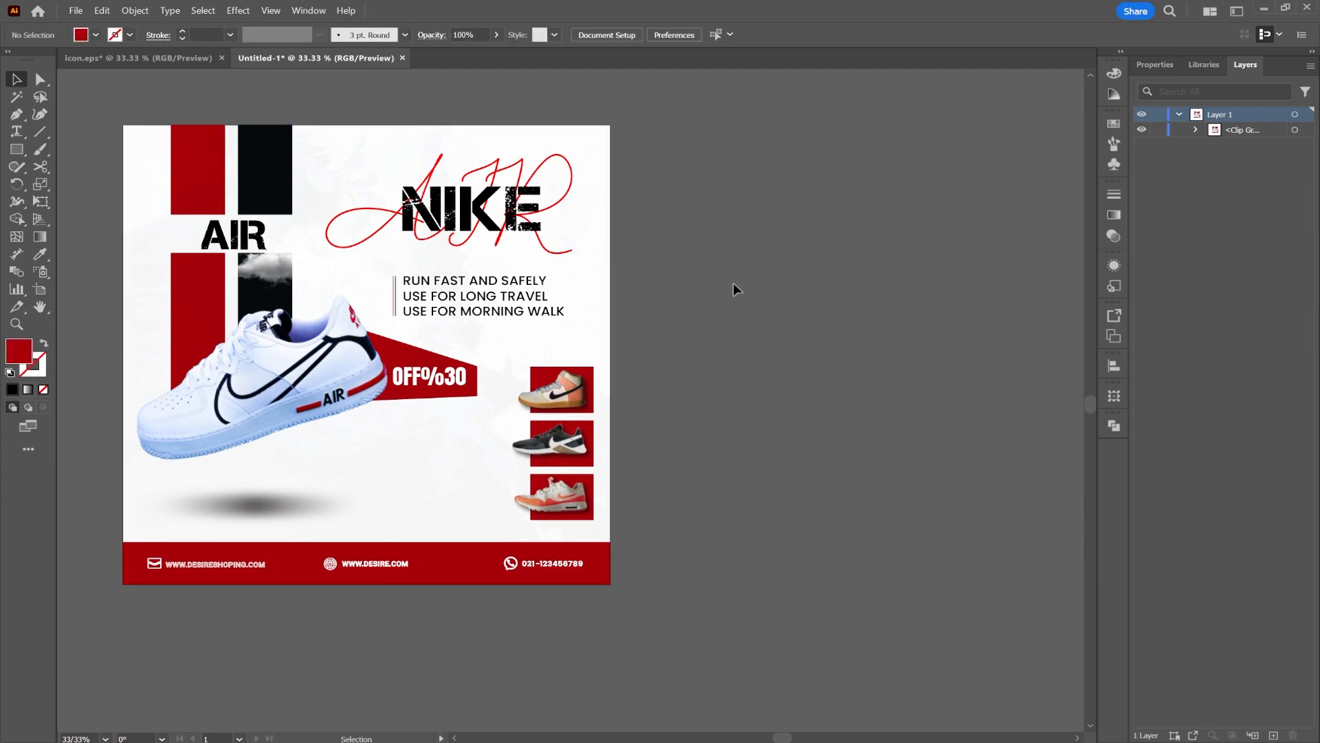